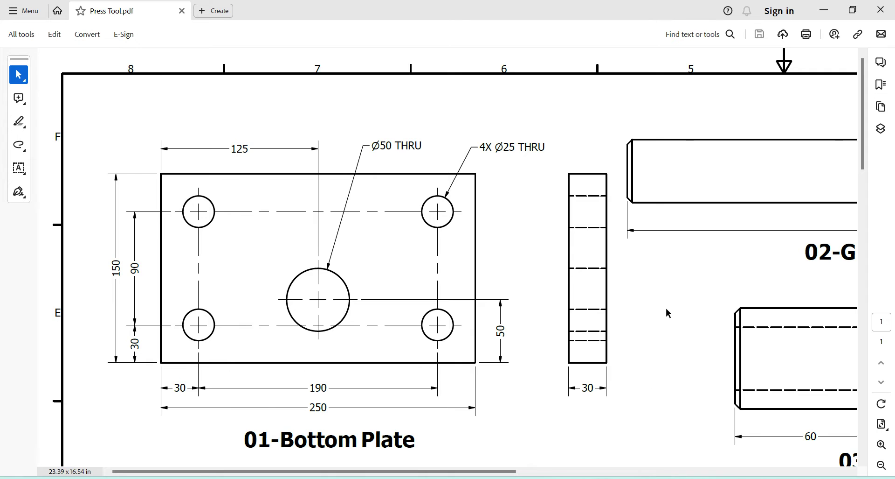
# - Examine the Press Tool drawing: the part views with their dimensions, the assembly, the exploded view and the parts list
pyautogui.scroll(-1, 602, 333)
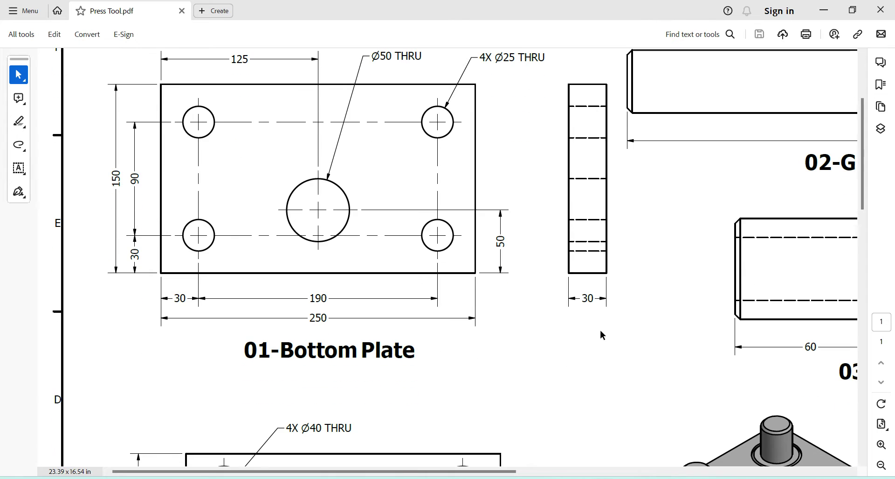
pyautogui.click(882, 464)
pyautogui.click(882, 465)
pyautogui.scroll(-1, 627, 274)
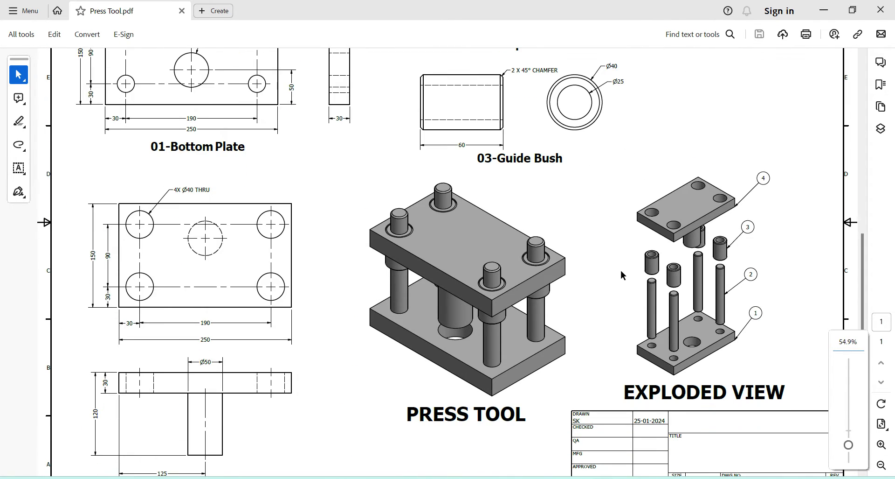
pyautogui.scroll(1, 587, 256)
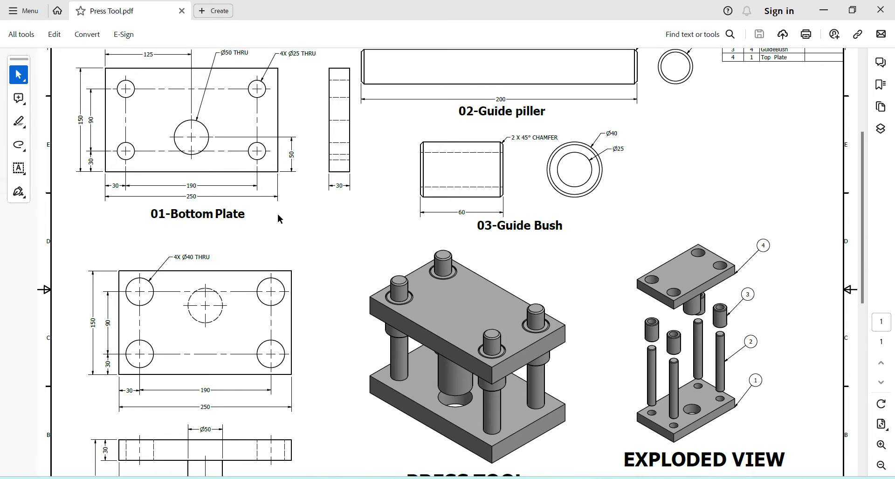
pyautogui.scroll(1, 279, 219)
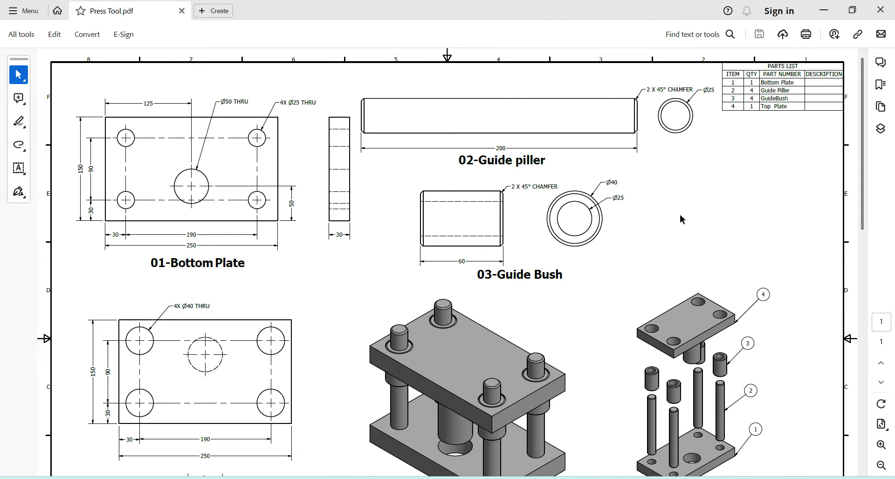
pyautogui.scroll(-3, 678, 213)
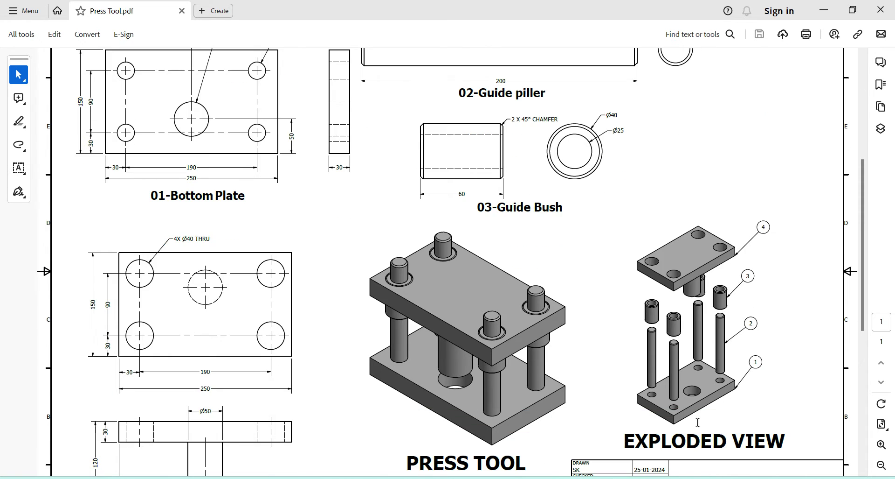
pyautogui.scroll(3, 615, 281)
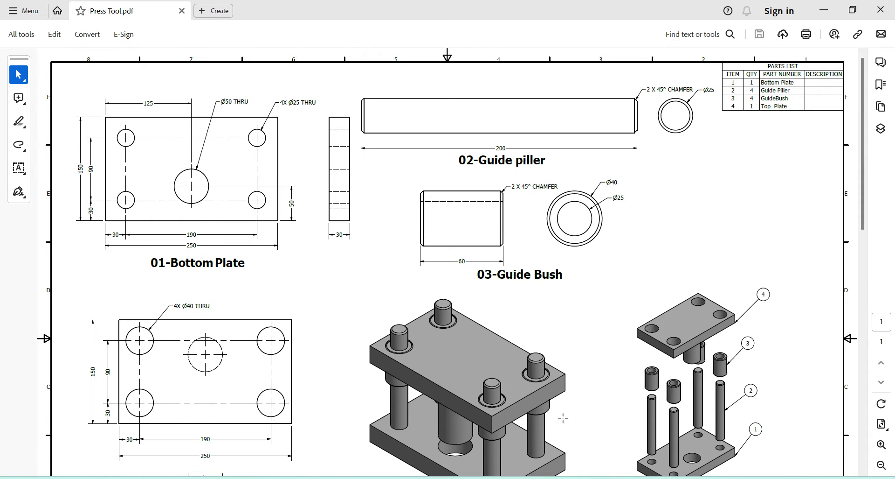
# - Switch to Autodesk Inventor and create a new part from the metric Standard (mm).ipt template
pyautogui.hotkey('alt', 'Tab')
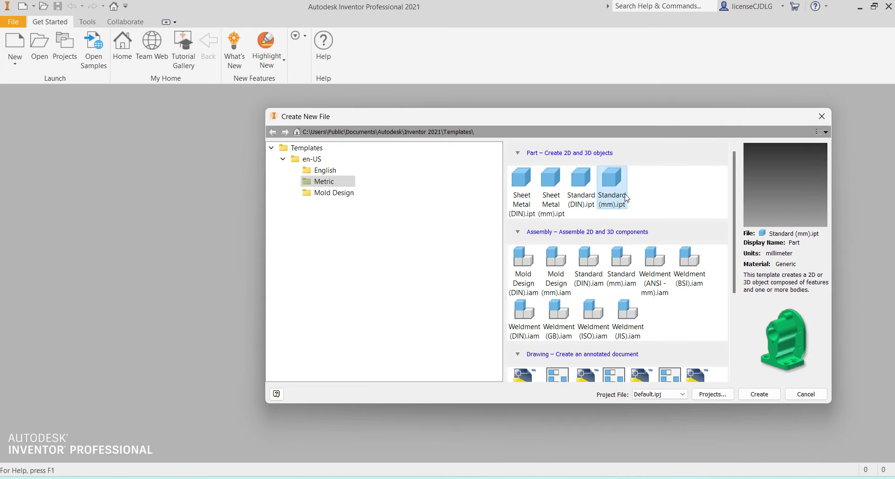
pyautogui.click(760, 395)
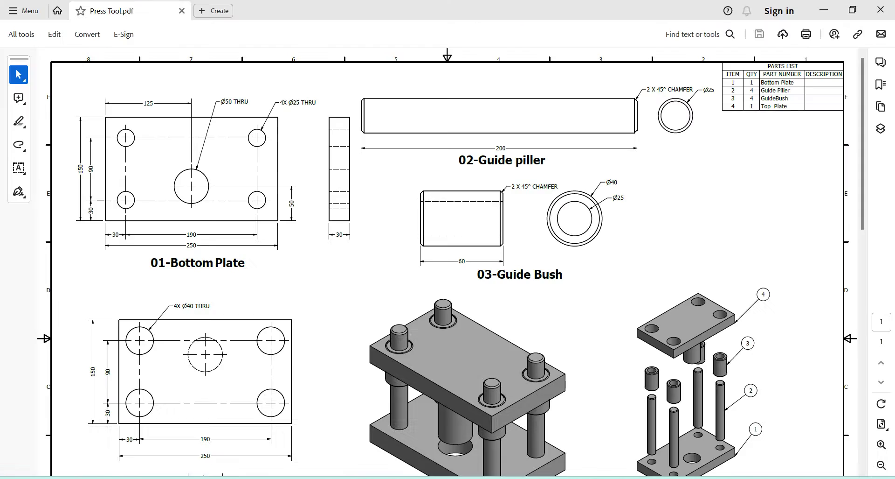
# - Switch to the Press Tool drawing, examine the bottom plate's dimensions up close, and return to Inventor
pyautogui.click(593, 473)
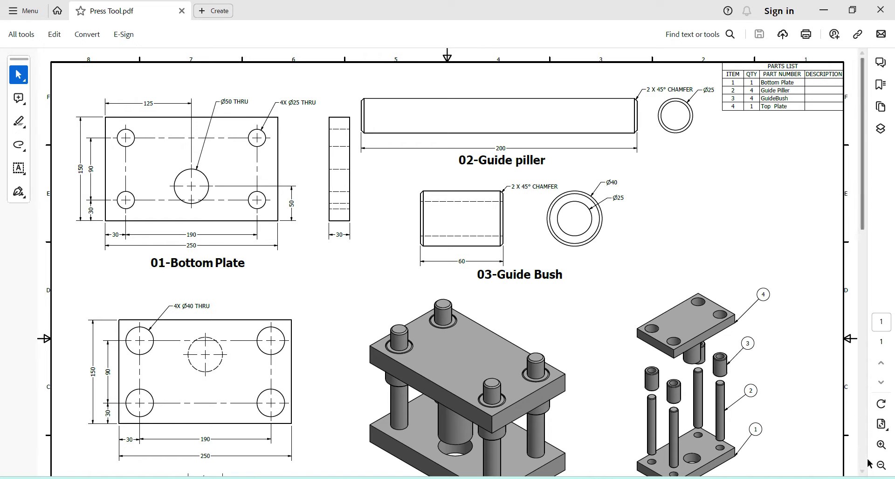
pyautogui.click(882, 444)
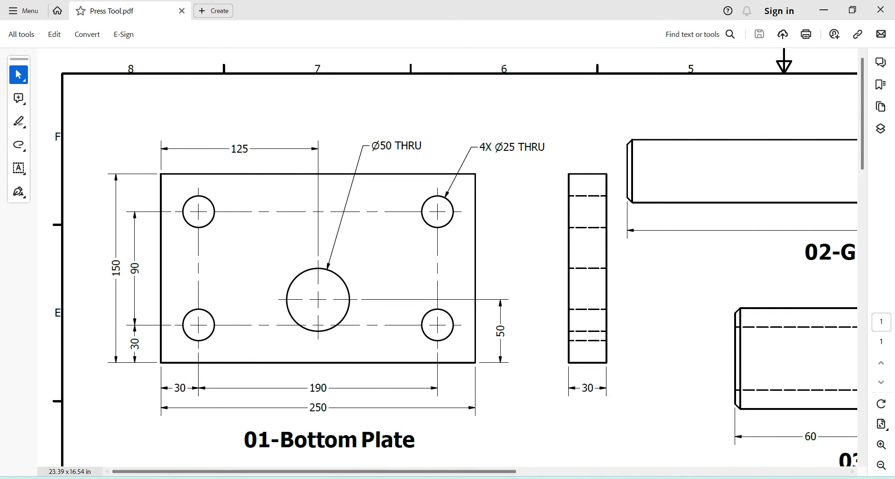
pyautogui.click(628, 477)
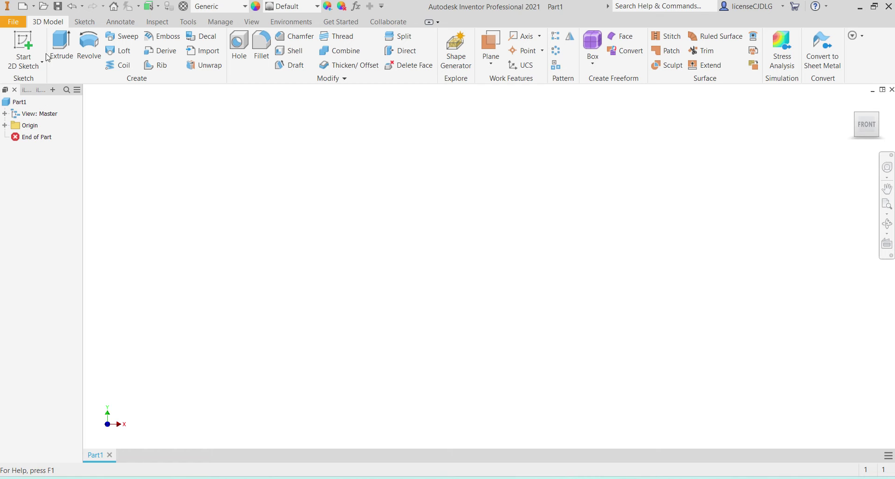
# - Sketch a 150 by 250 mm two-point center rectangle on the horizontal XZ plane, centered on the origin, and finish the sketch
pyautogui.click(23, 45)
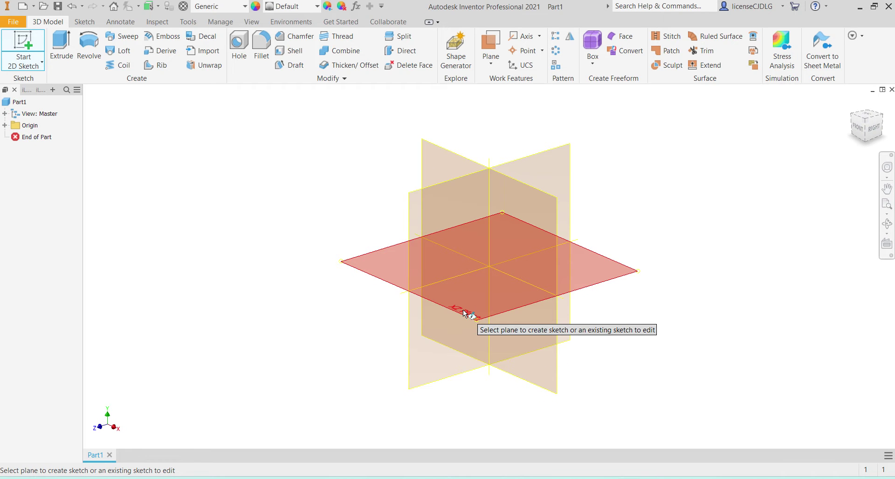
pyautogui.click(464, 310)
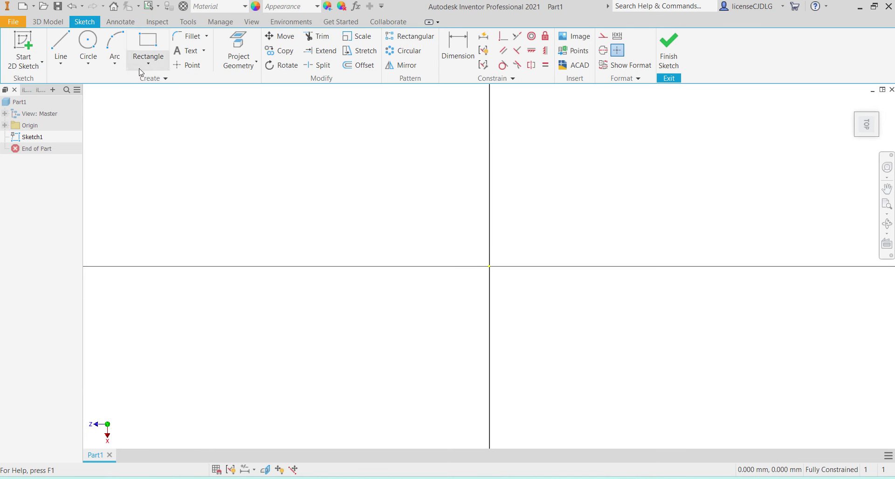
pyautogui.click(148, 64)
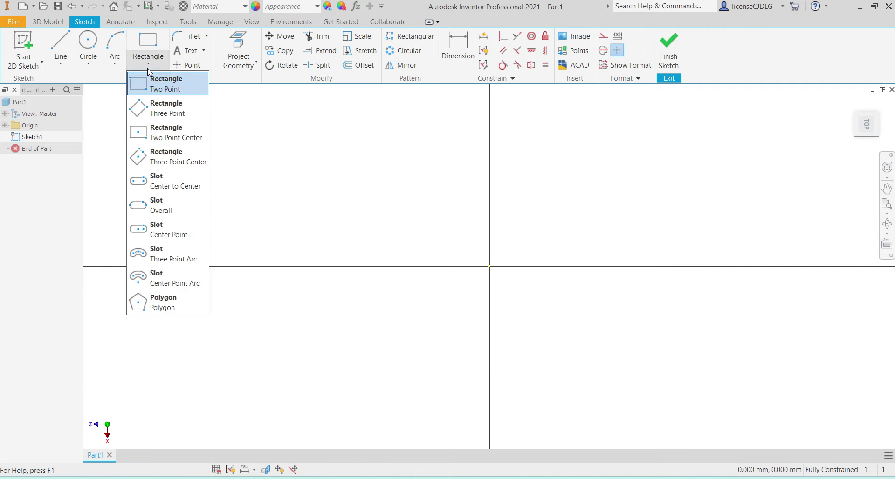
pyautogui.click(165, 135)
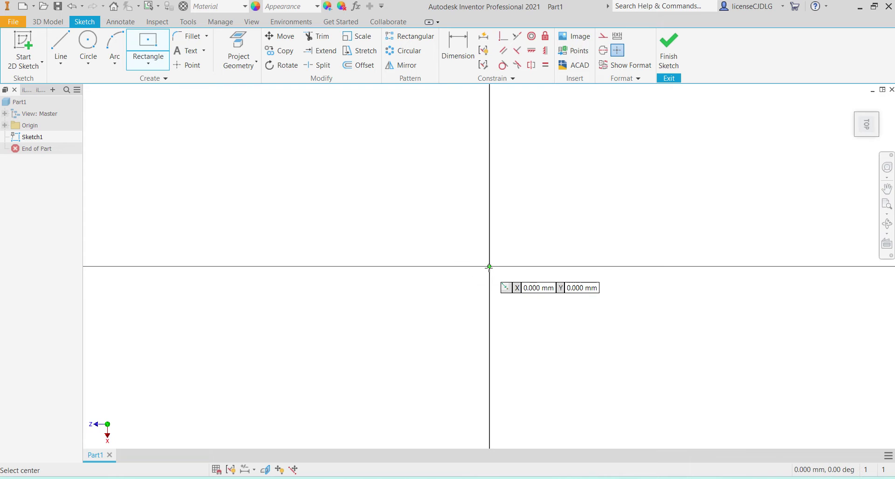
pyautogui.click(489, 266)
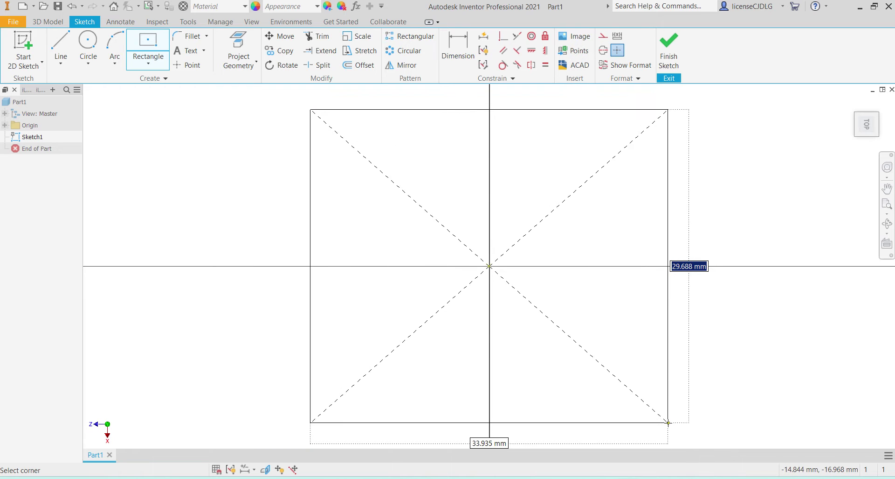
pyautogui.write('15')
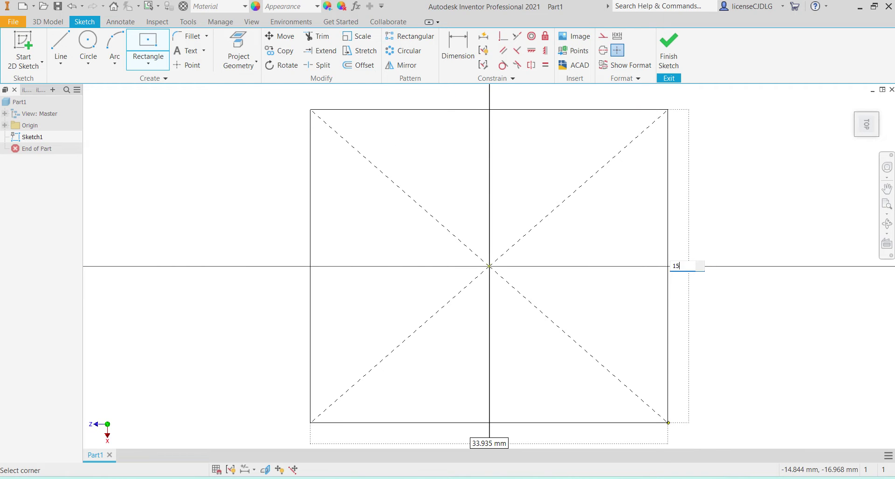
pyautogui.write('0')
pyautogui.press('Tab')
pyautogui.write('2')
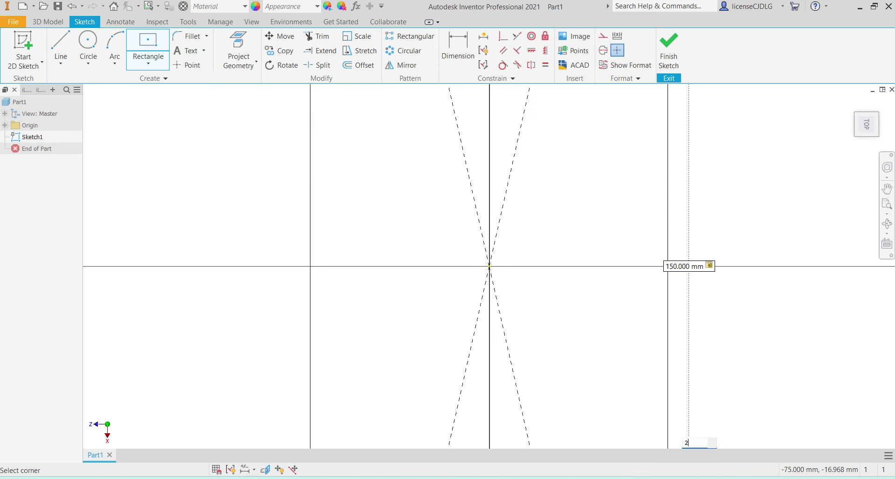
pyautogui.write('50')
pyautogui.press('Return')
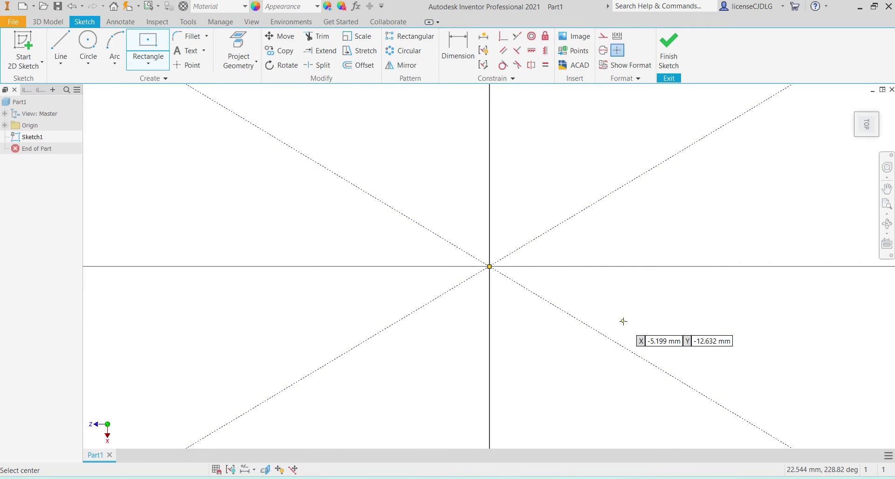
pyautogui.scroll(-5, 623, 320)
pyautogui.click(670, 49)
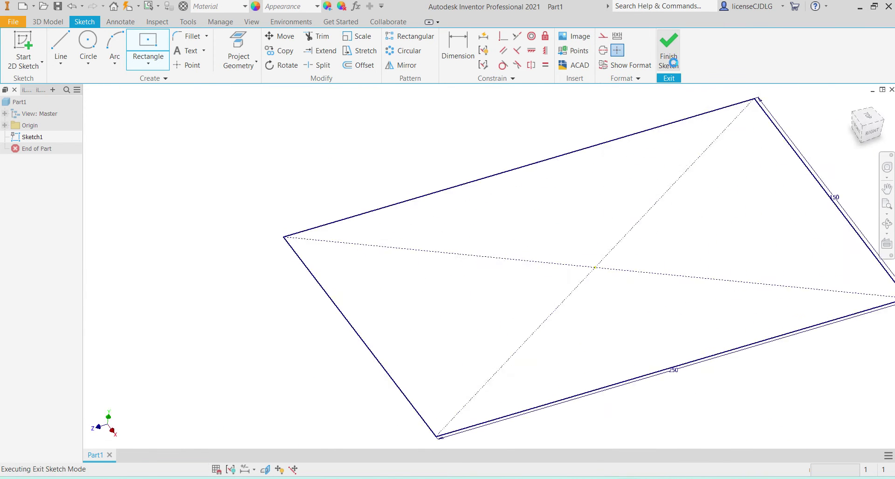
# - Extrude the rectangle profile upward 30 mm to form the bottom plate
pyautogui.scroll(3, 632, 140)
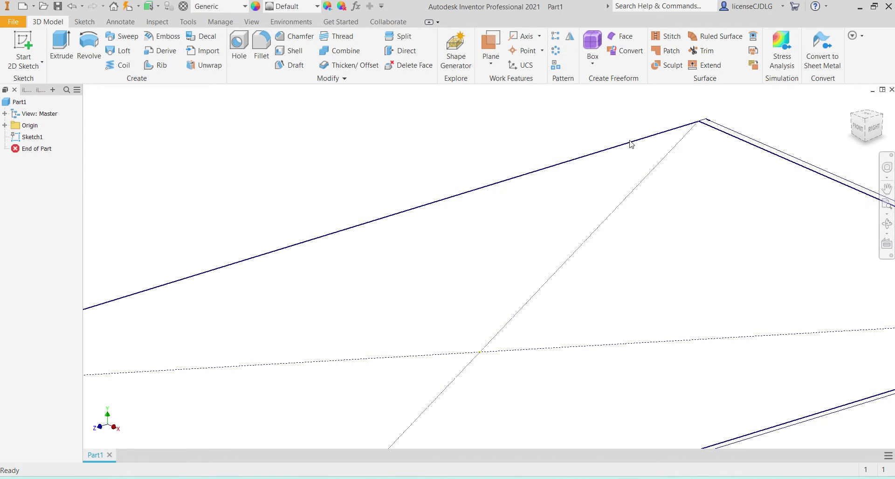
pyautogui.scroll(-3, 631, 144)
pyautogui.click(57, 50)
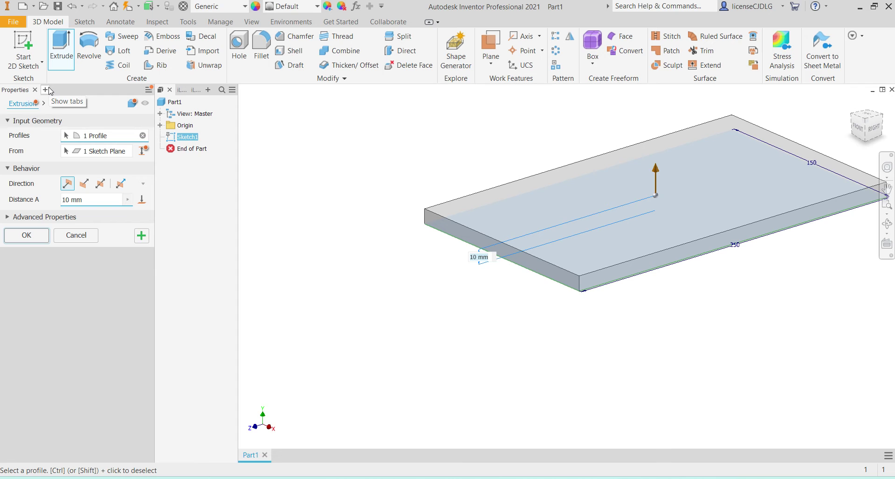
pyautogui.write('30')
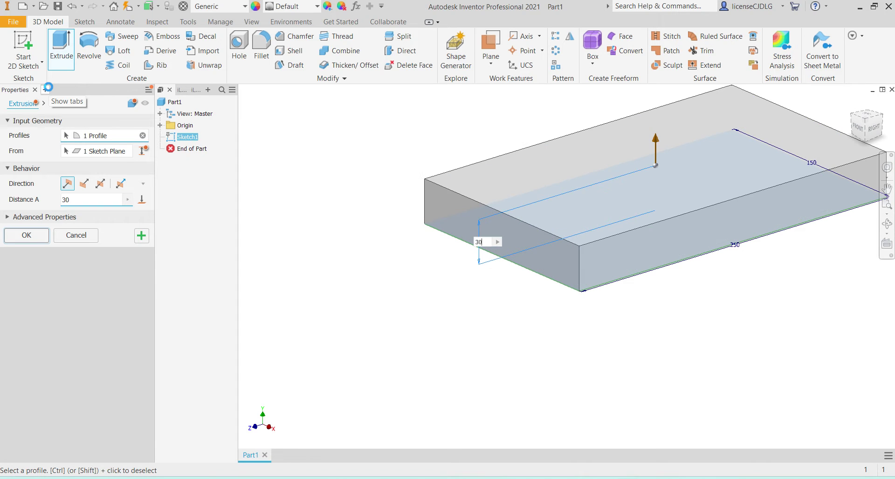
pyautogui.press('Return')
pyautogui.scroll(-4, 370, 169)
pyautogui.scroll(5, 380, 104)
pyautogui.scroll(-3, 468, 149)
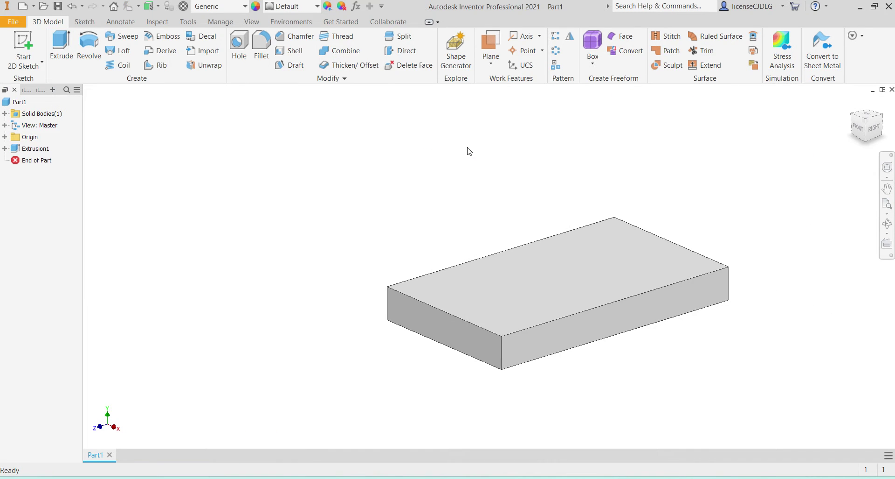
pyautogui.click(871, 126)
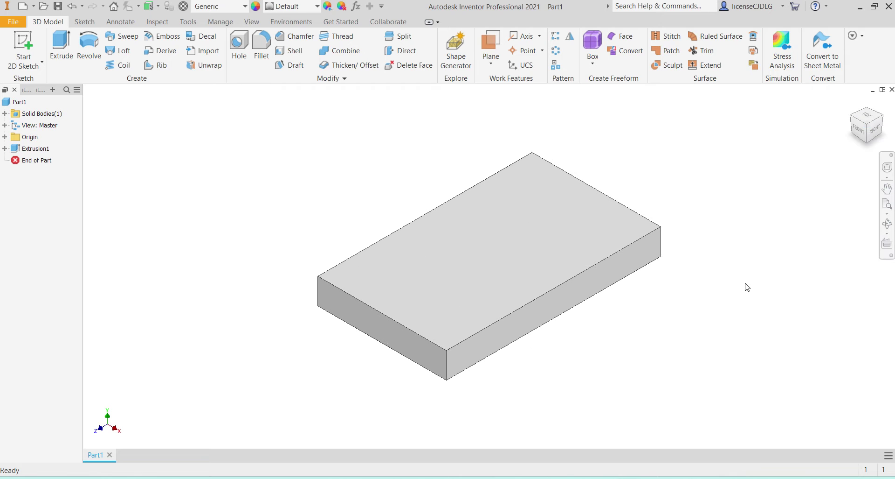
# - Check the hole callouts in the drawing, then sketch a circle about 24 mm in diameter near the upper-left corner of the plate's top face
pyautogui.click(626, 475)
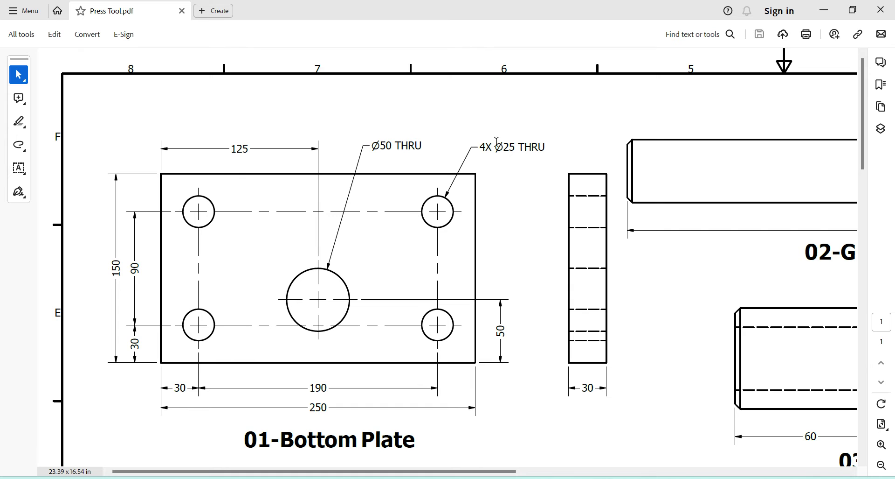
pyautogui.click(592, 476)
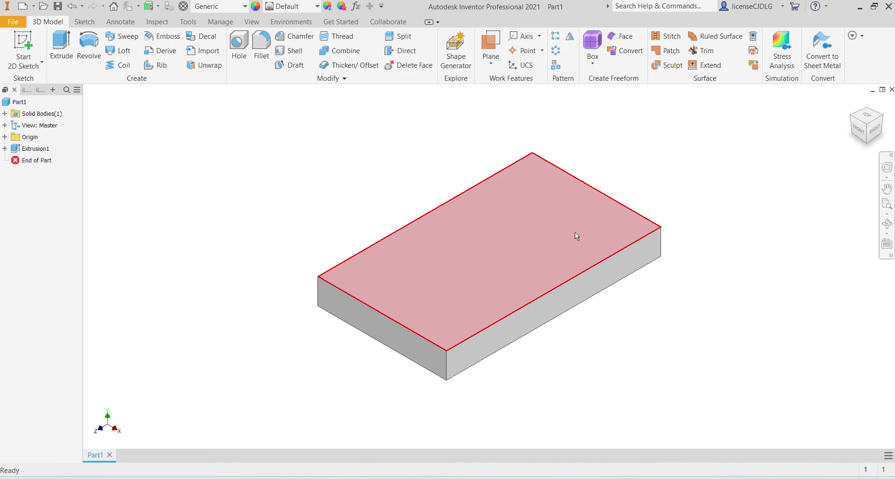
pyautogui.click(465, 279)
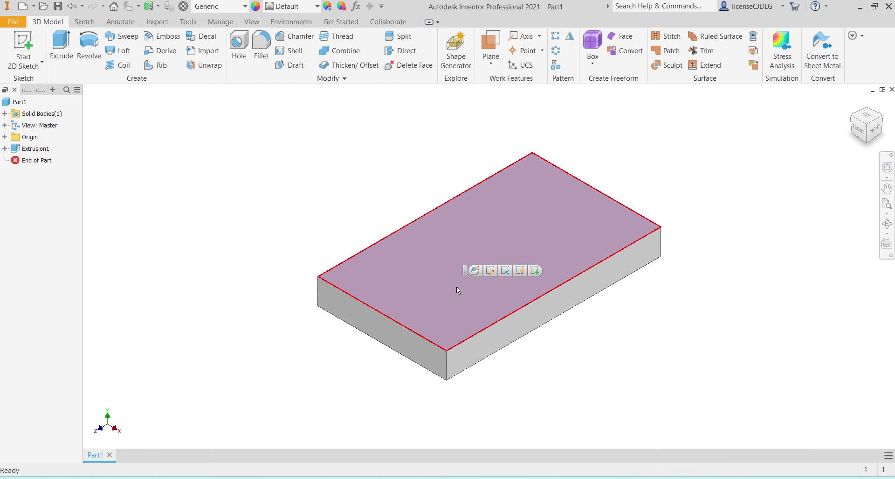
pyautogui.click(538, 275)
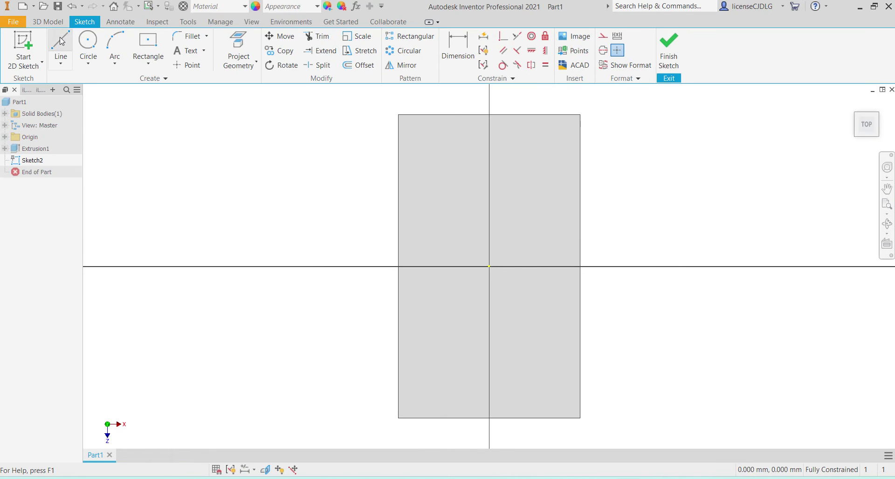
pyautogui.click(84, 44)
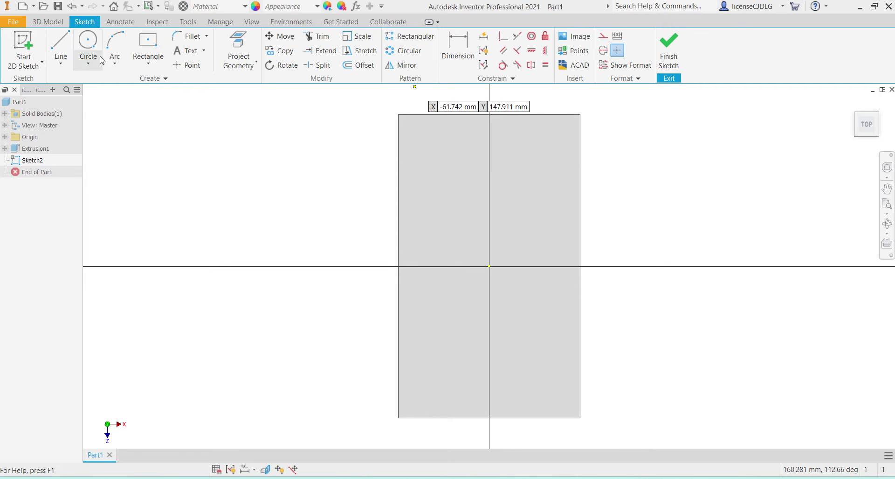
pyautogui.click(433, 150)
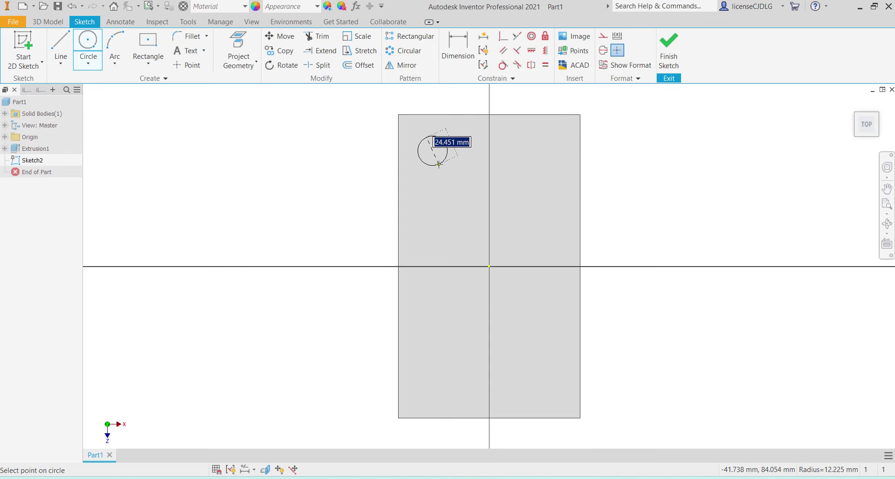
pyautogui.click(439, 164)
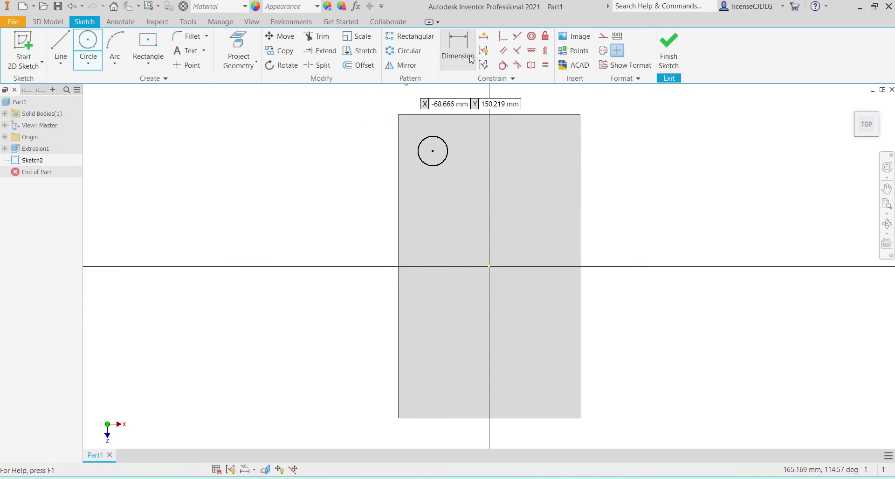
# - Dimension the circle and set its diameter to 25 mm
pyautogui.click(458, 49)
pyautogui.click(447, 157)
pyautogui.click(472, 144)
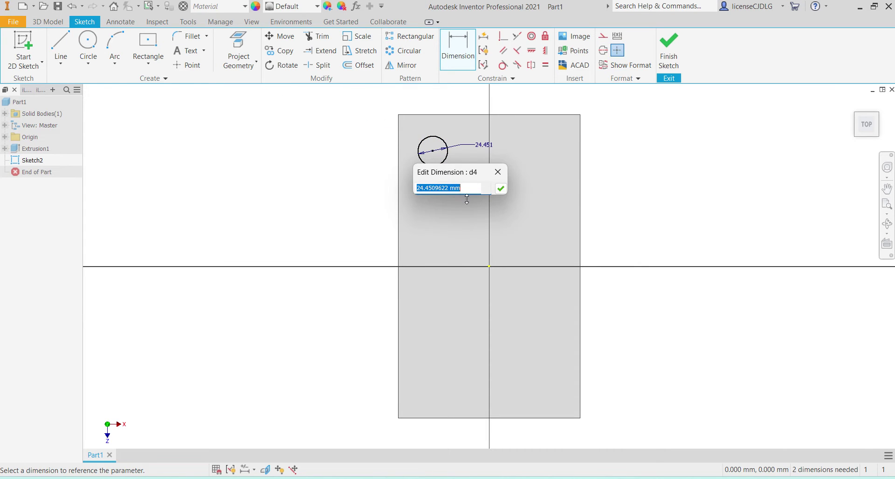
pyautogui.write('25')
pyautogui.press('Return')
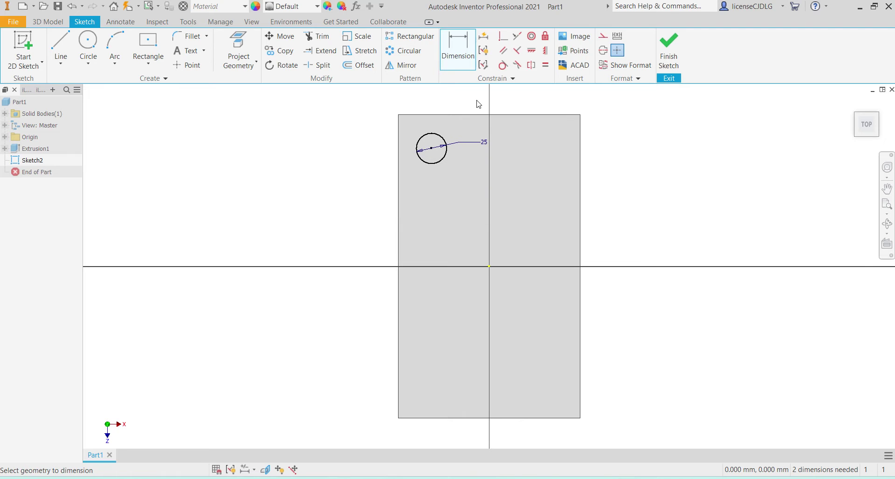
# - Dimension the circle's center from the plate's upper short edge and set the distance to 30 mm
pyautogui.click(448, 117)
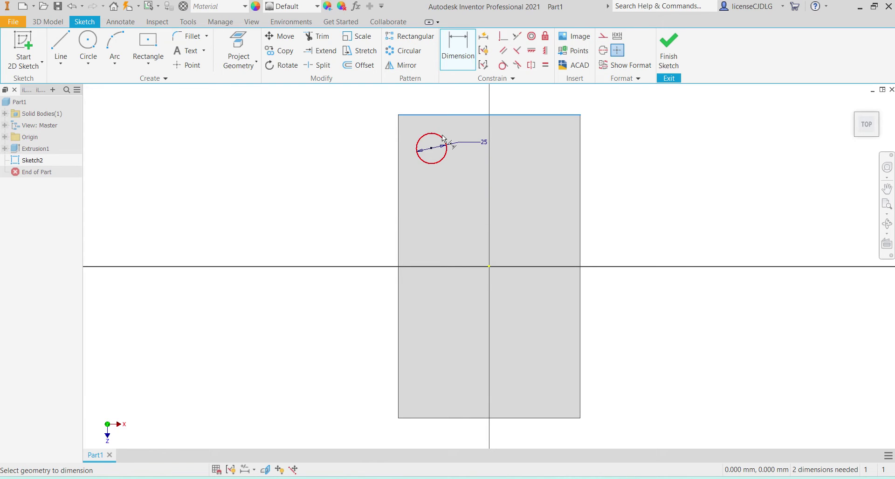
pyautogui.click(417, 148)
pyautogui.click(373, 133)
pyautogui.write('30')
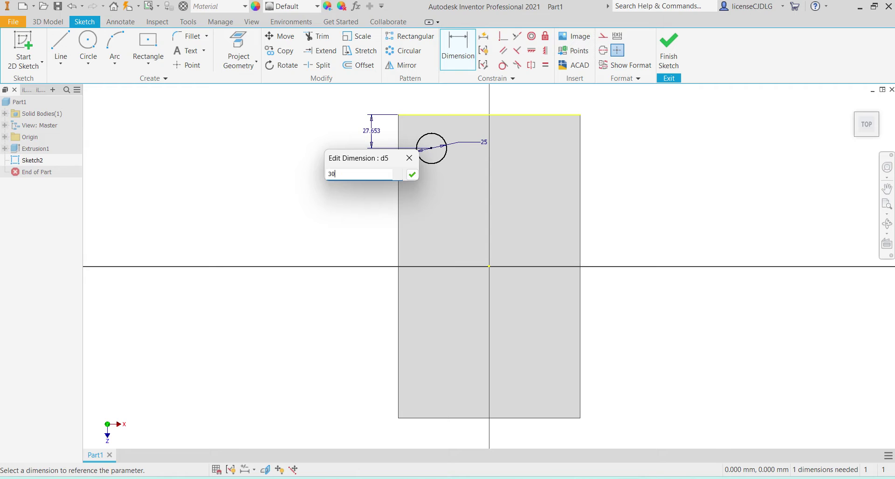
pyautogui.press('Return')
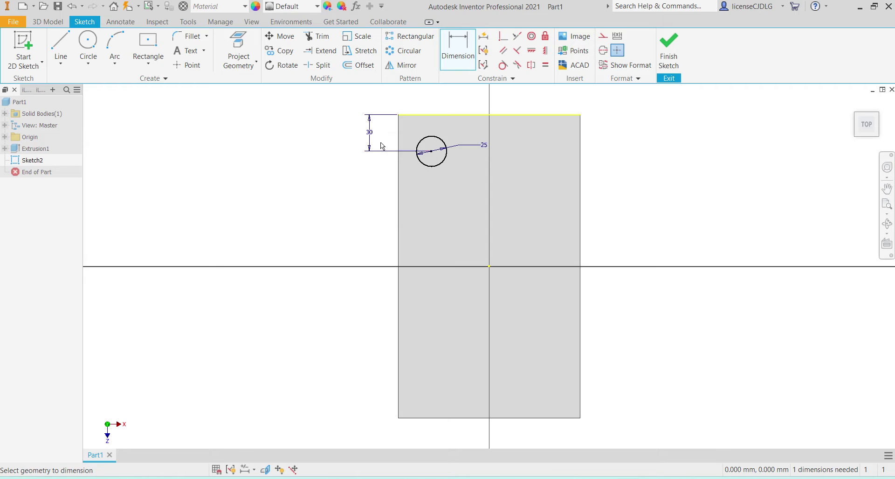
# - Dimension the circle's center from the plate's left long edge and set the distance to 30 mm
pyautogui.click(399, 182)
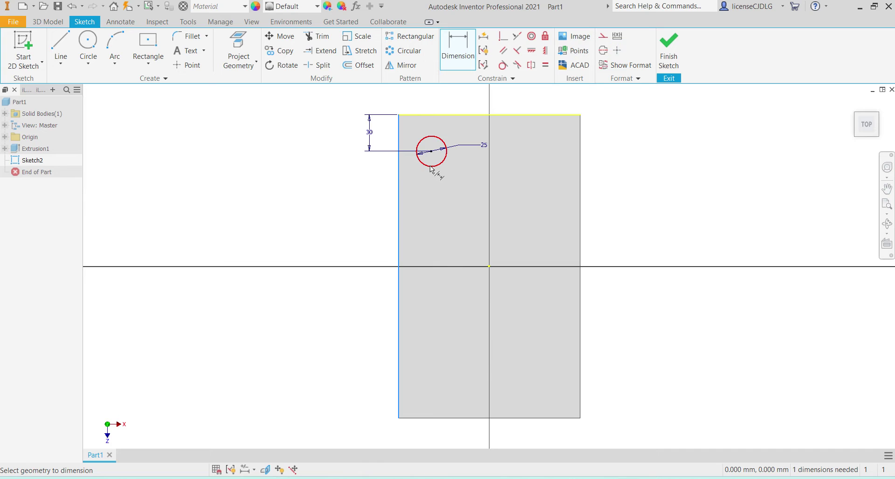
pyautogui.click(430, 166)
pyautogui.click(376, 183)
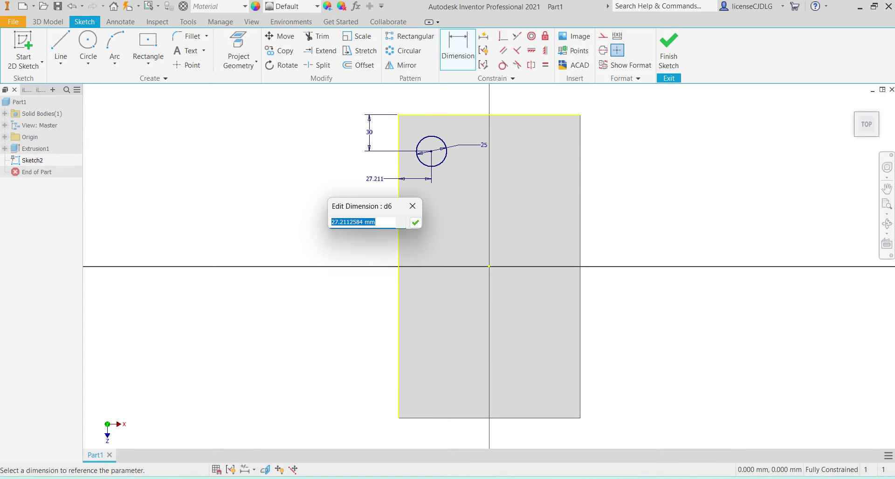
pyautogui.write('30')
pyautogui.press('Return')
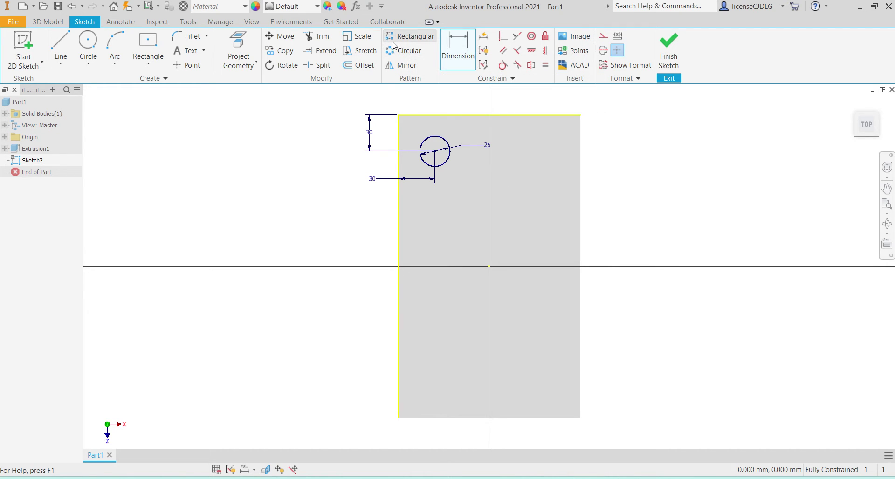
# - Set up a rectangular pattern of the circle with 2 instances spaced 90 mm rightward along the plate's upper edge
pyautogui.click(406, 38)
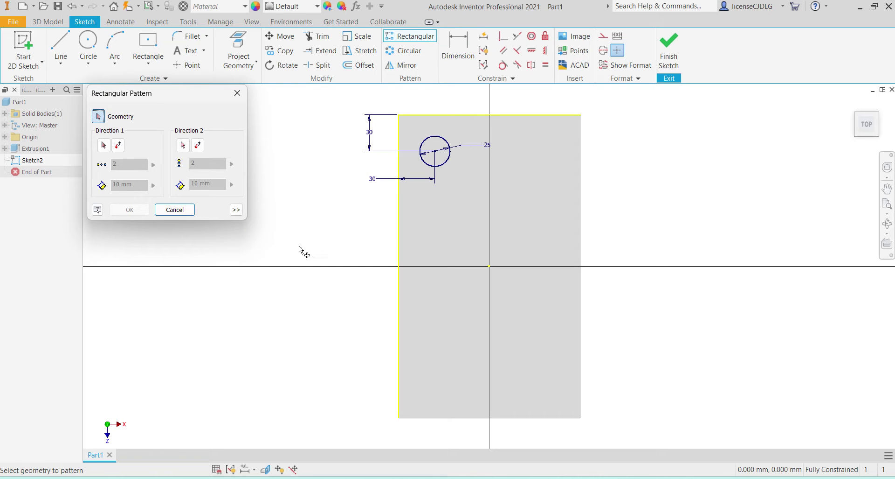
pyautogui.click(103, 145)
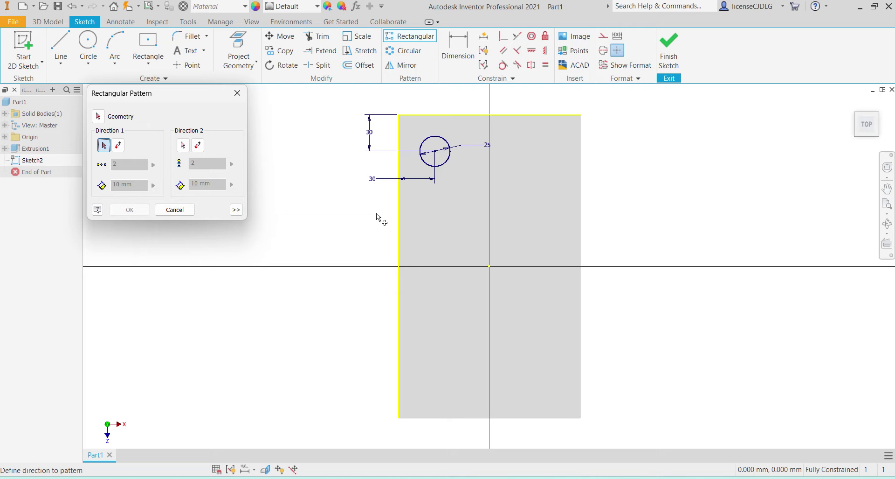
pyautogui.click(426, 115)
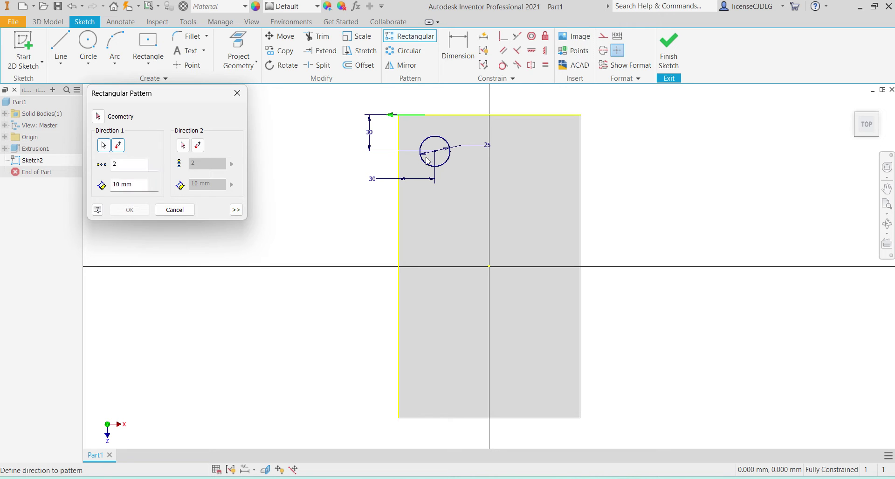
pyautogui.click(119, 146)
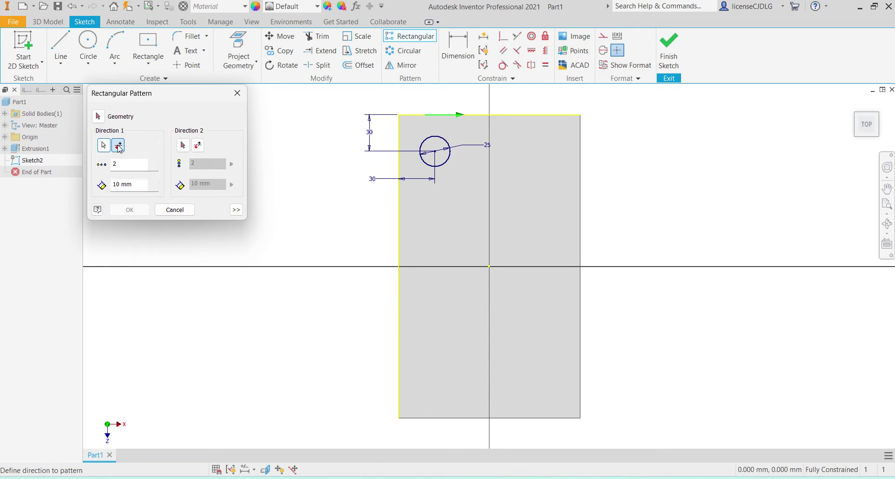
pyautogui.doubleClick(118, 185)
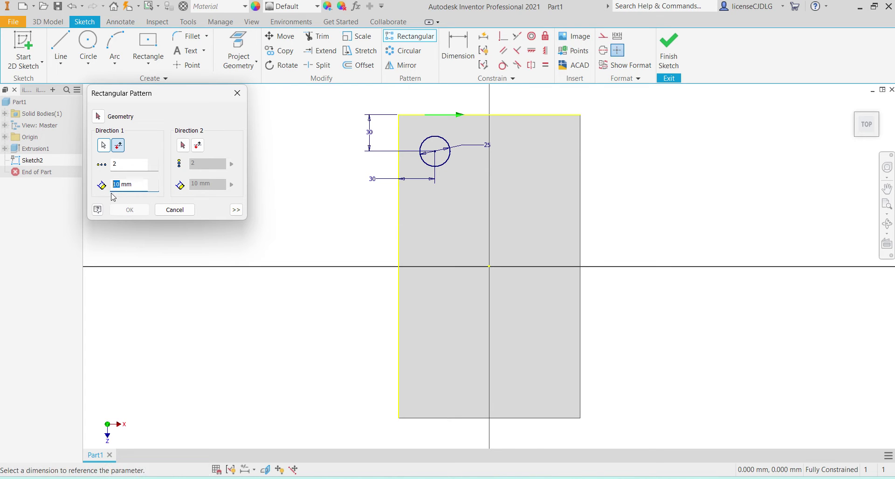
pyautogui.write('90')
pyautogui.press('Return')
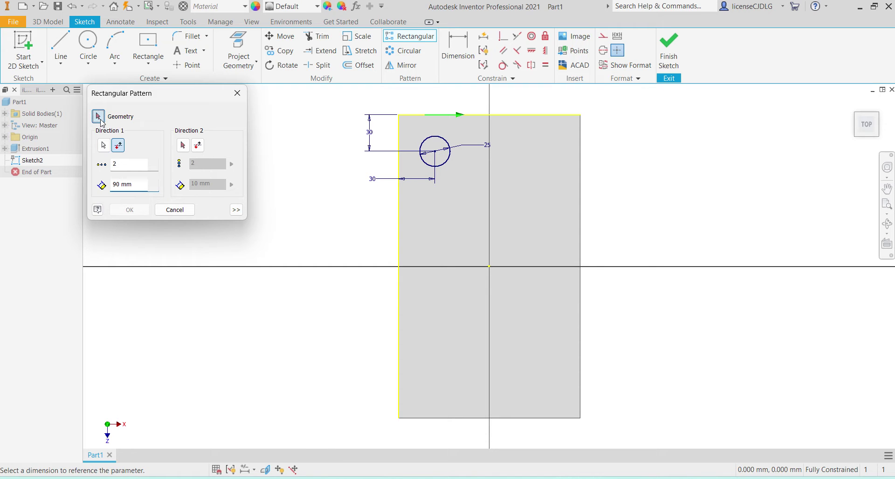
pyautogui.click(444, 138)
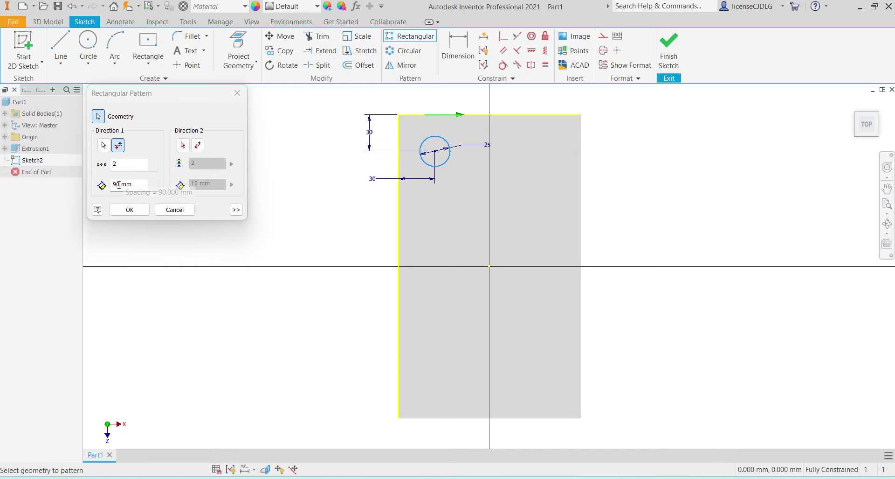
# - Add a second pattern direction of 2 instances spaced 190 mm down the plate's left edge, create the pattern and finish the sketch
pyautogui.click(183, 147)
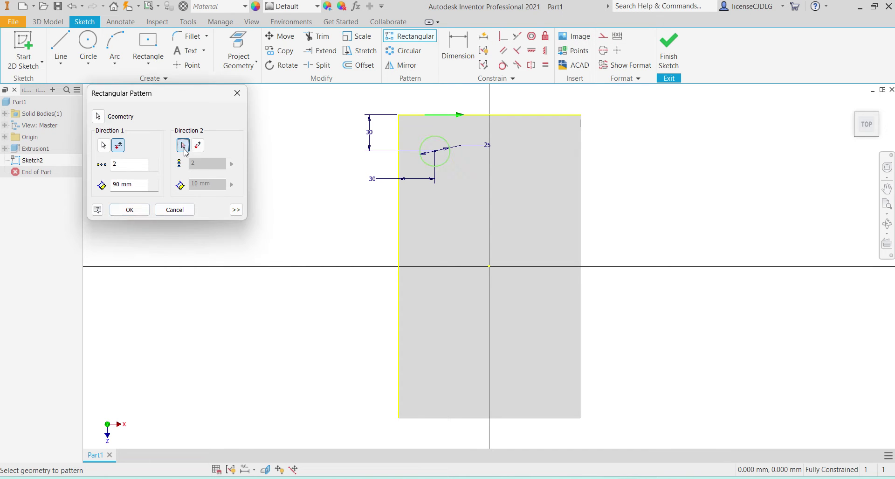
pyautogui.click(400, 249)
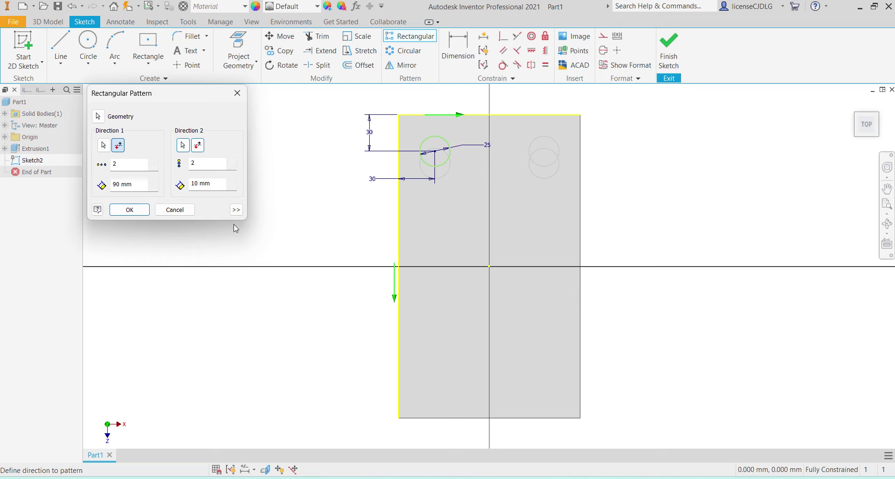
pyautogui.doubleClick(198, 184)
pyautogui.write('15')
pyautogui.write('0')
pyautogui.press('BackSpace')
pyautogui.press('BackSpace')
pyautogui.write('9')
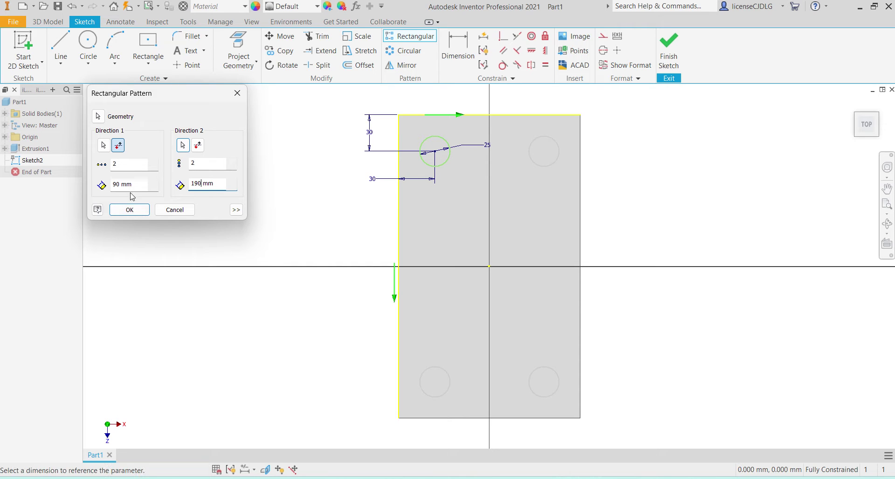
pyautogui.click(129, 209)
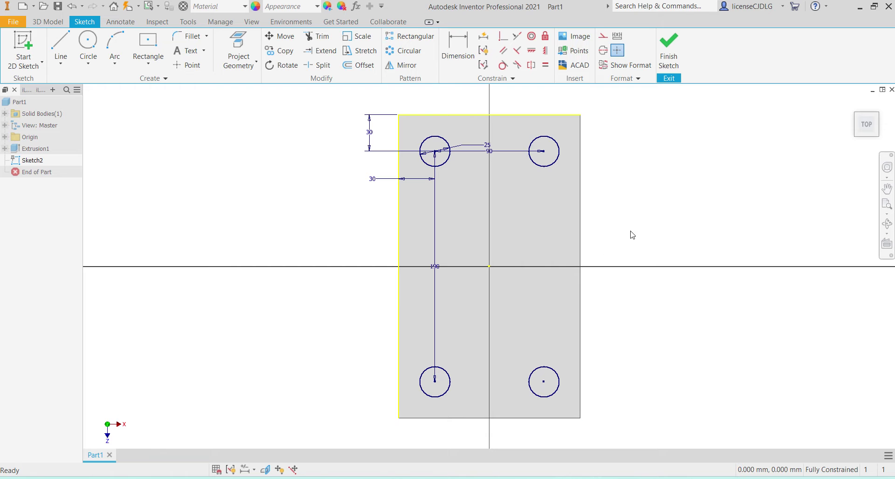
pyautogui.click(670, 51)
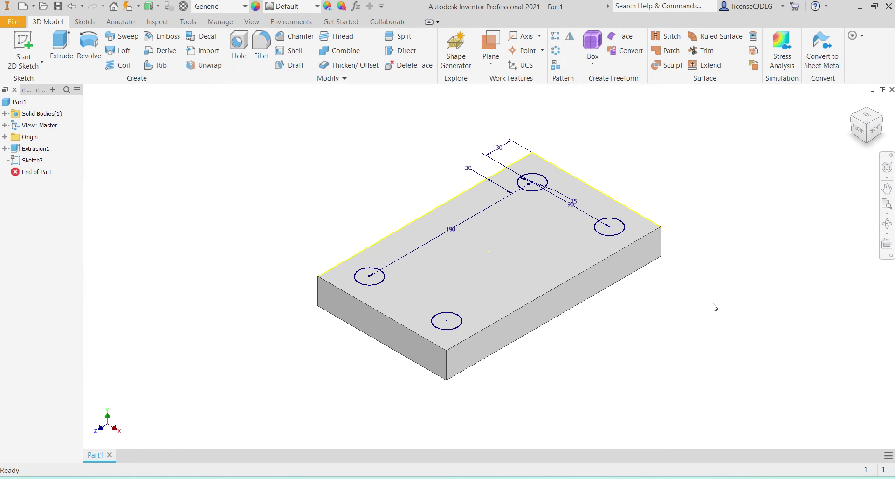
# - Extrude-cut all four 25 mm circles downward through the entire plate
pyautogui.click(69, 57)
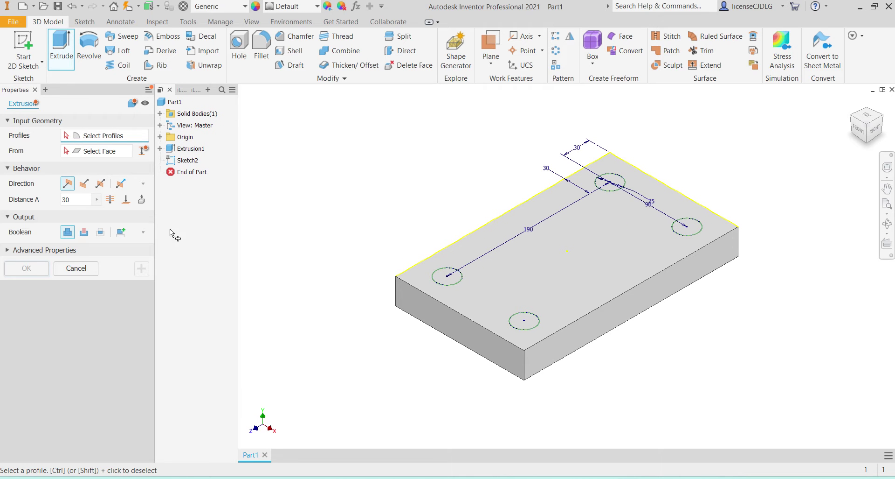
pyautogui.click(84, 232)
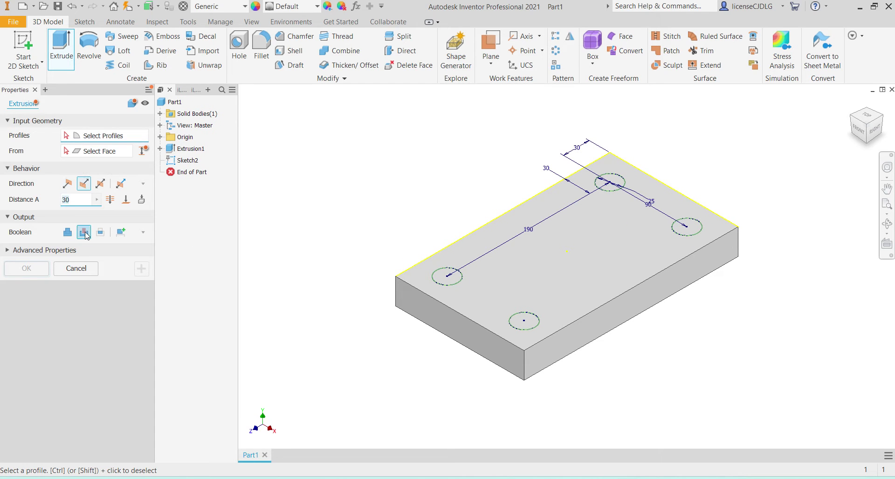
pyautogui.click(447, 276)
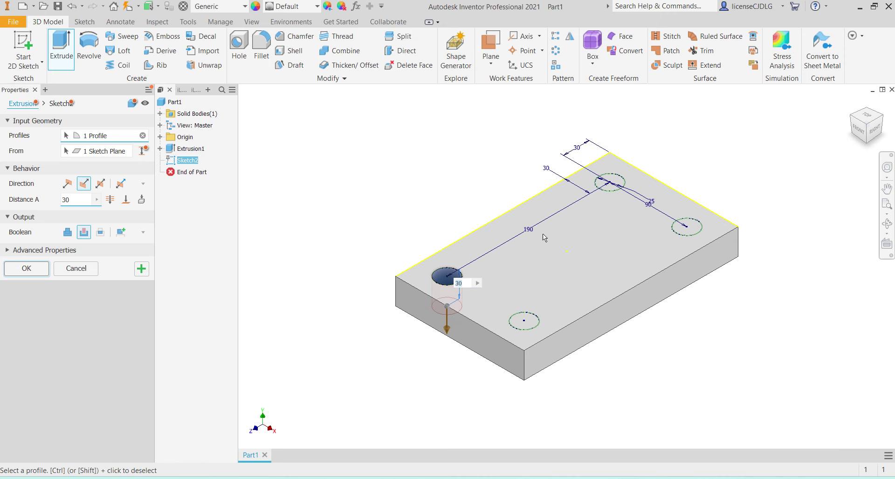
pyautogui.click(602, 183)
pyautogui.scroll(5, 601, 183)
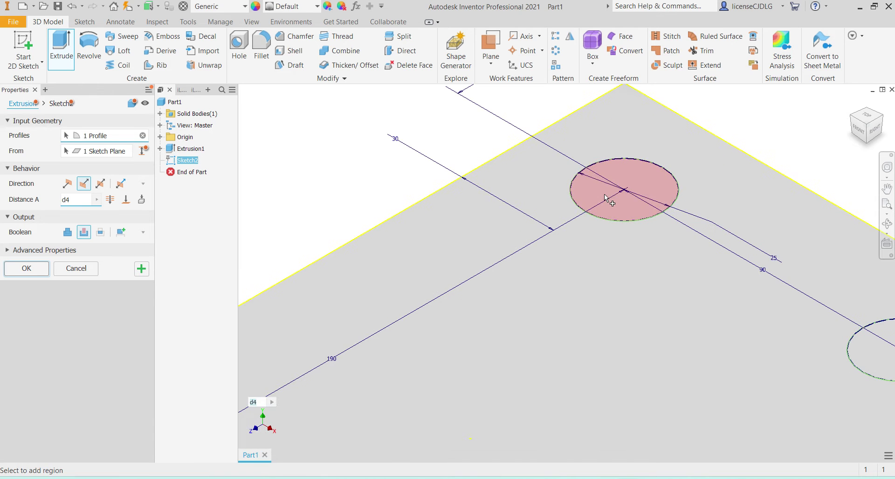
pyautogui.click(600, 203)
pyautogui.scroll(-5, 600, 204)
pyautogui.scroll(5, 639, 252)
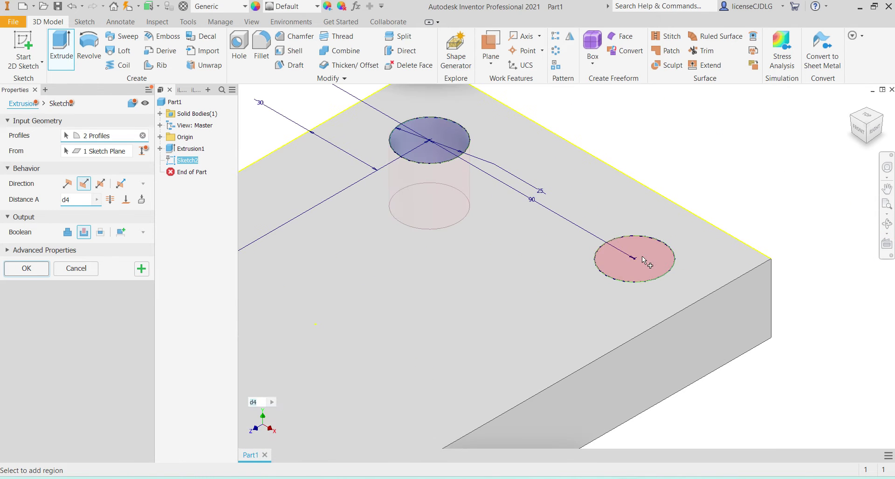
pyautogui.click(642, 255)
pyautogui.scroll(-3, 660, 243)
pyautogui.scroll(-4, 660, 243)
pyautogui.scroll(5, 550, 302)
pyautogui.click(592, 282)
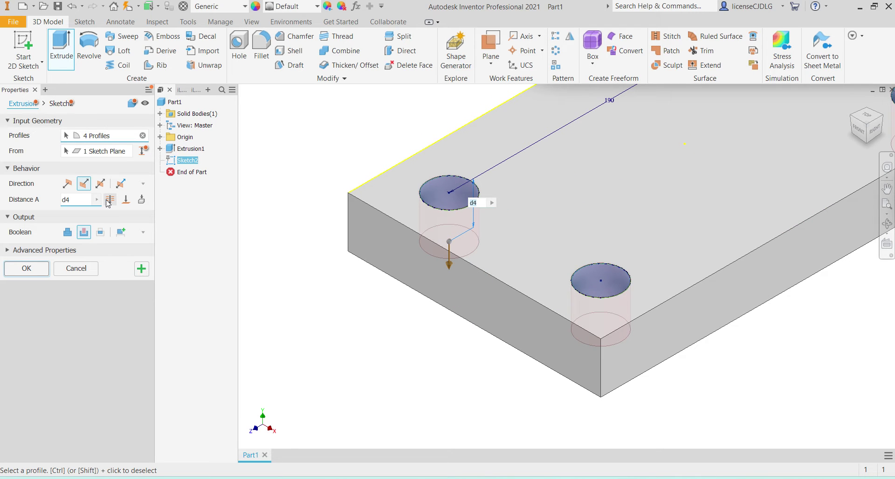
pyautogui.scroll(-5, 394, 295)
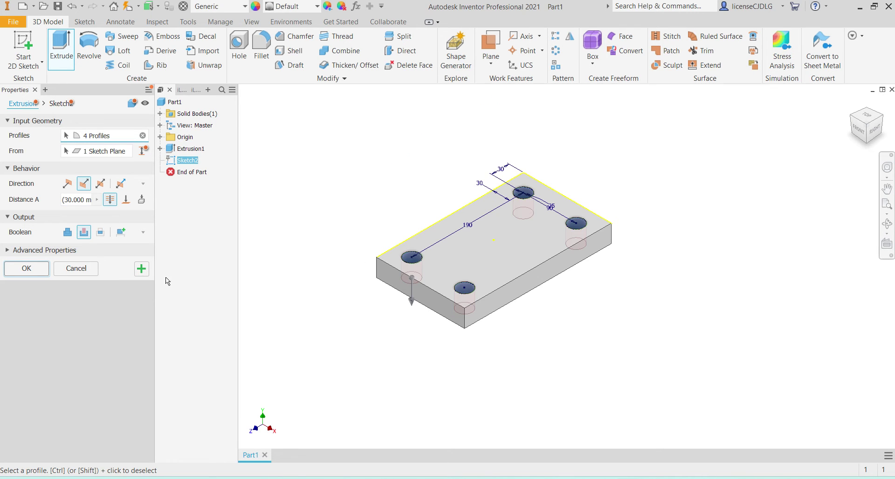
pyautogui.click(27, 267)
pyautogui.scroll(3, 448, 279)
pyautogui.scroll(-3, 468, 276)
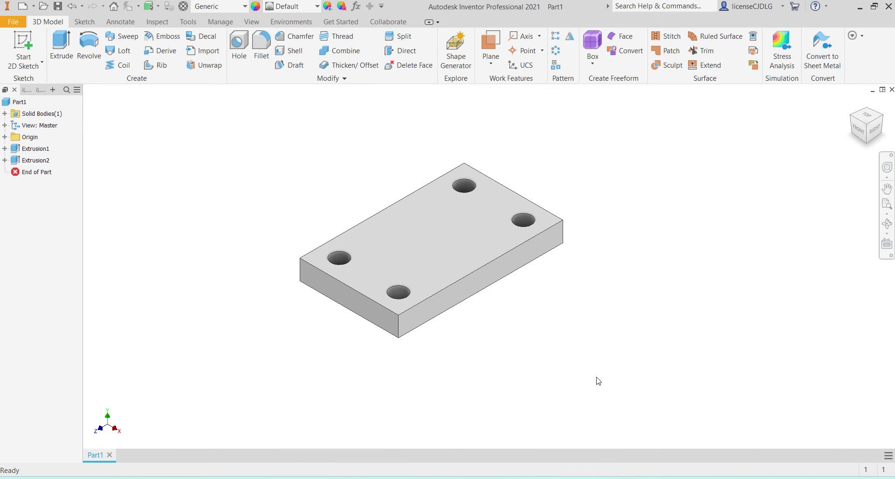
# - Check the large hole's callouts in the PDF drawing, then sketch a circle about 76 mm in diameter on the plate's top face, right of the origin
pyautogui.click(866, 127)
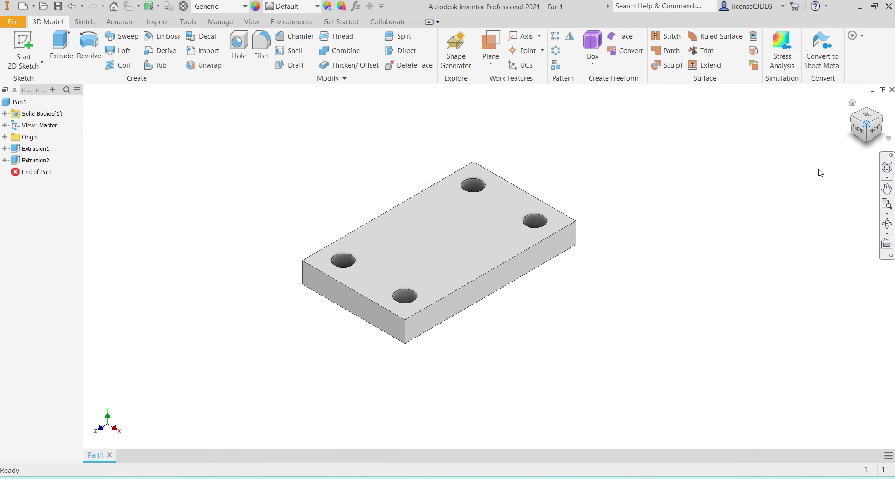
pyautogui.hotkey('alt', 'Tab')
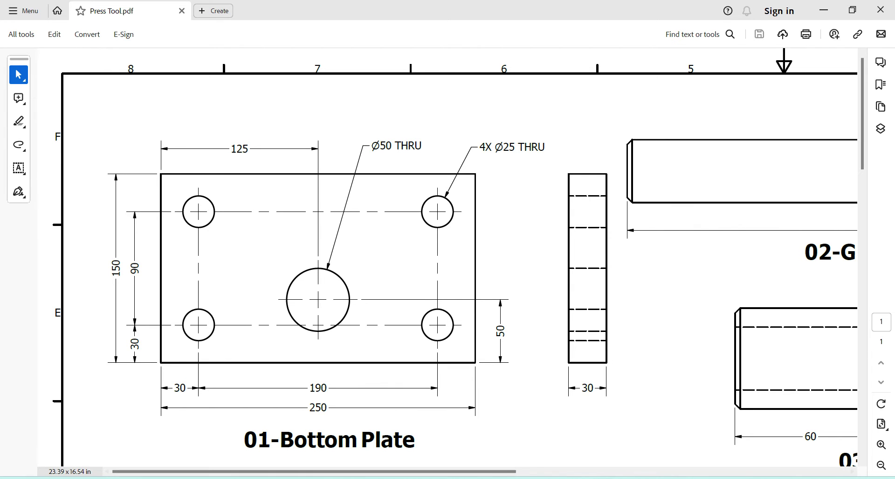
pyautogui.click(634, 431)
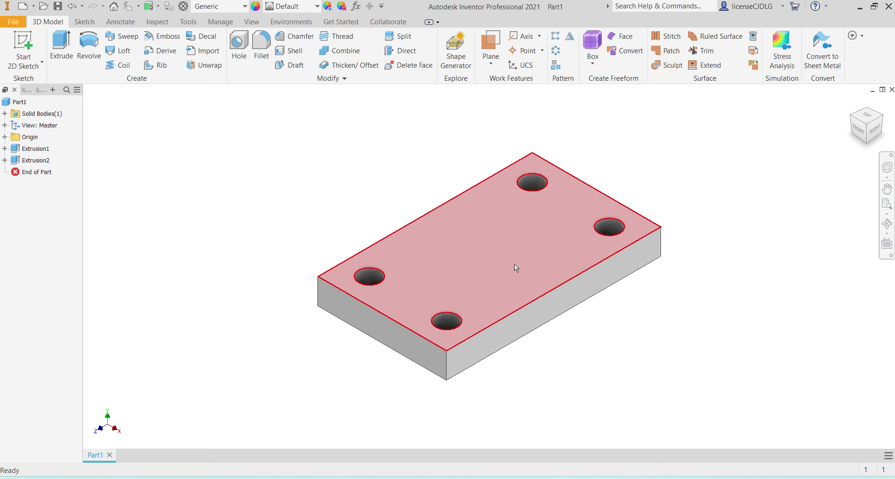
pyautogui.click(516, 265)
pyautogui.press('pageup')
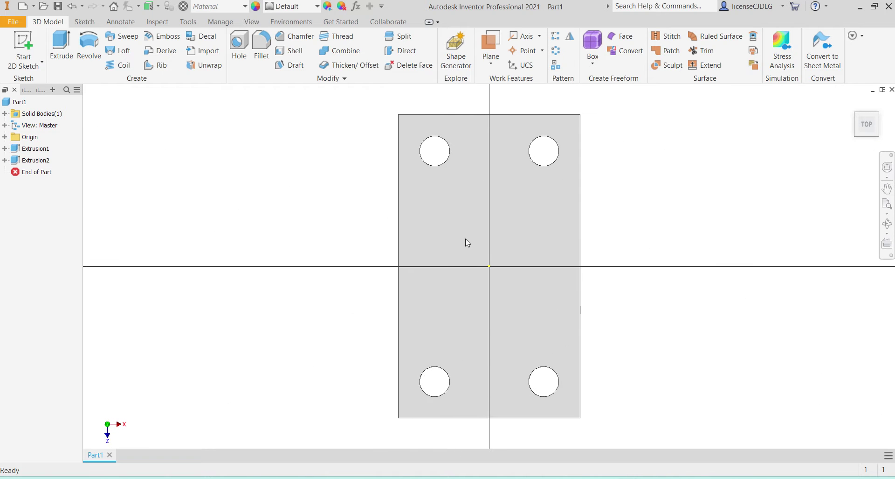
pyautogui.press('s')
pyautogui.click(89, 45)
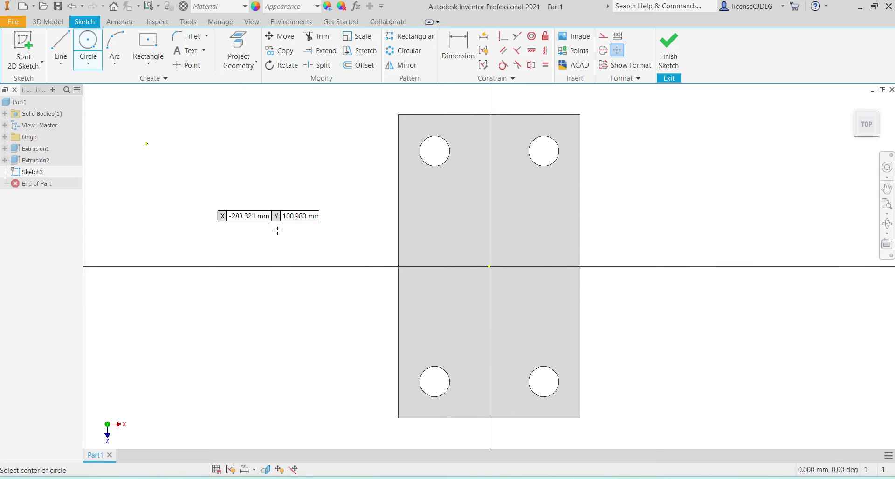
pyautogui.click(517, 266)
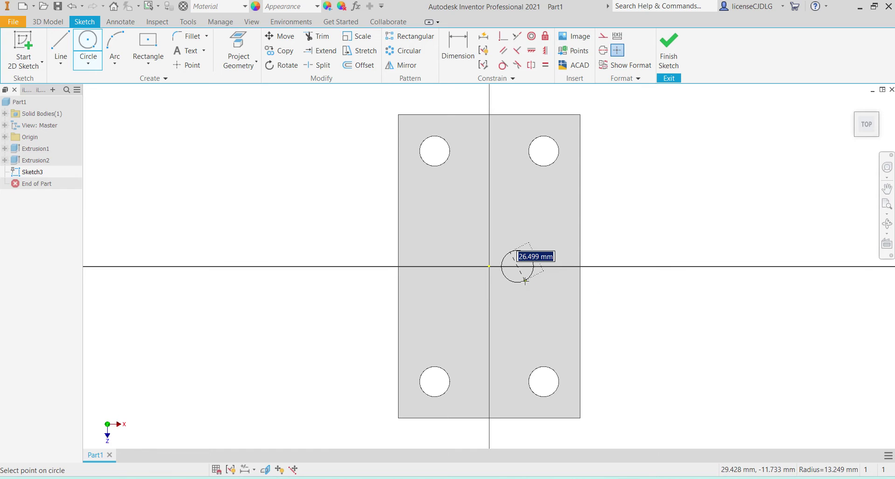
pyautogui.click(518, 312)
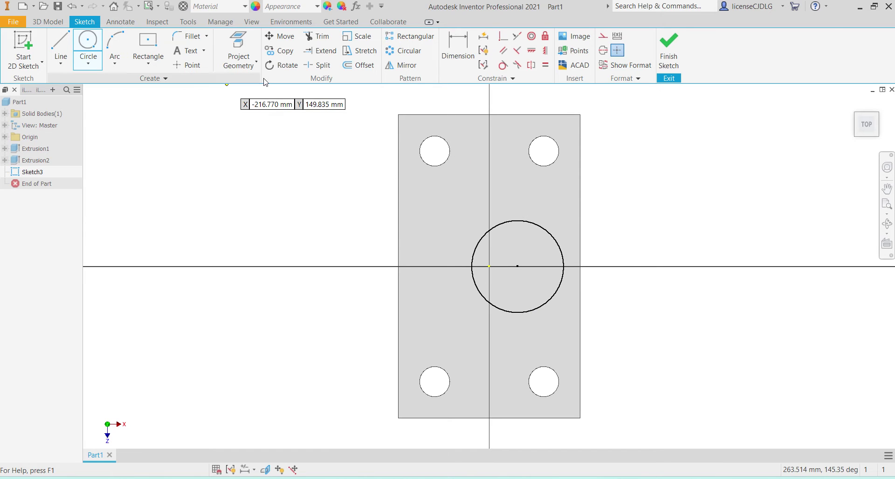
# - Dimension the large circle on the plate's top face to a diameter of 50 mm
pyautogui.click(458, 49)
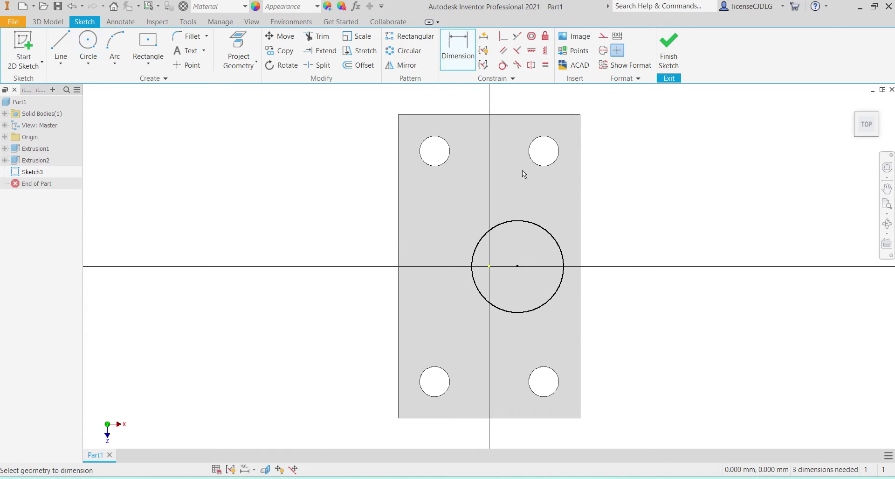
pyautogui.click(568, 257)
pyautogui.click(645, 224)
pyautogui.write('50')
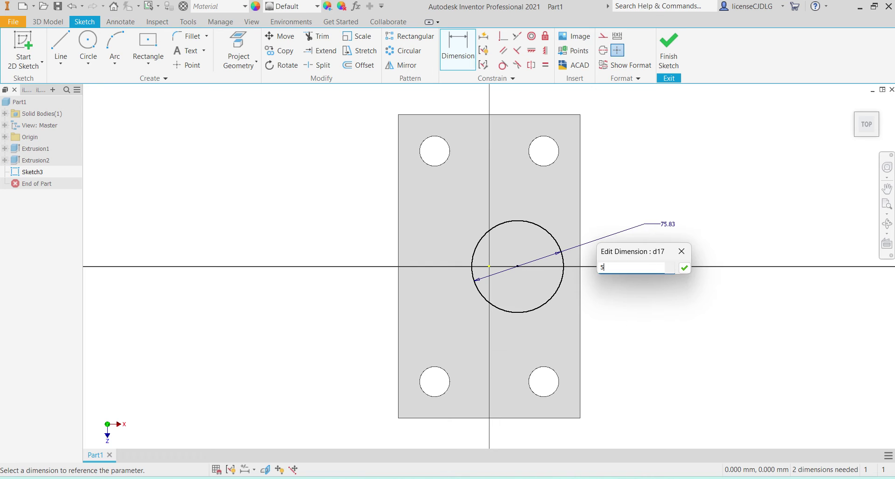
pyautogui.press('Return')
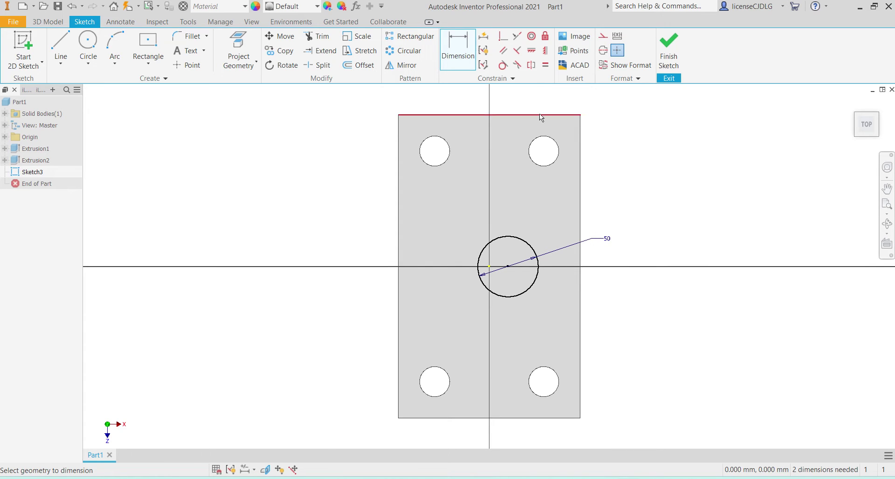
pyautogui.press('Escape')
# - Constrain the large circle's centre point to be horizontally aligned with the sketch origin
pyautogui.click(532, 50)
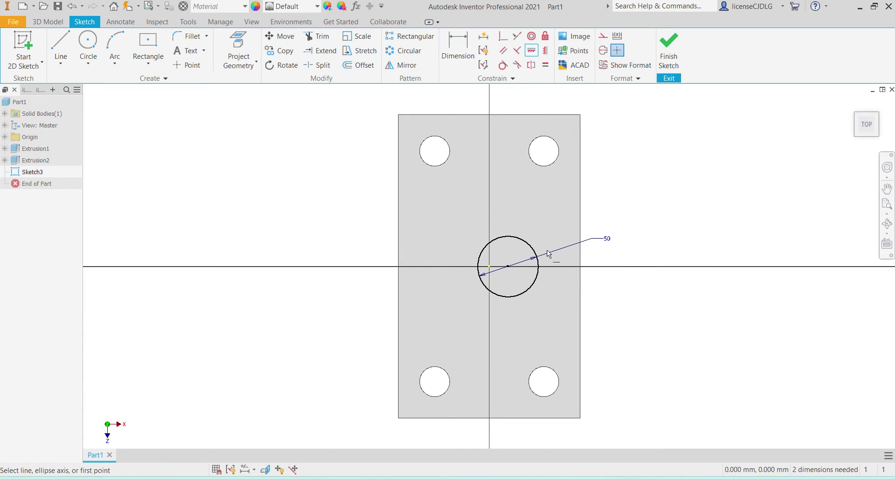
pyautogui.click(508, 265)
pyautogui.click(490, 267)
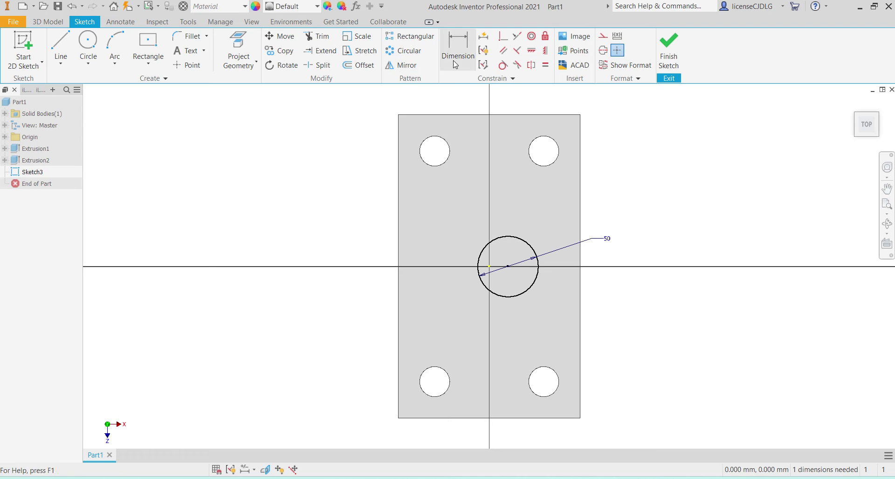
# - Dimension the circle's centre 50 mm from the plate's right long edge and finish the sketch
pyautogui.click(458, 47)
pyautogui.click(580, 222)
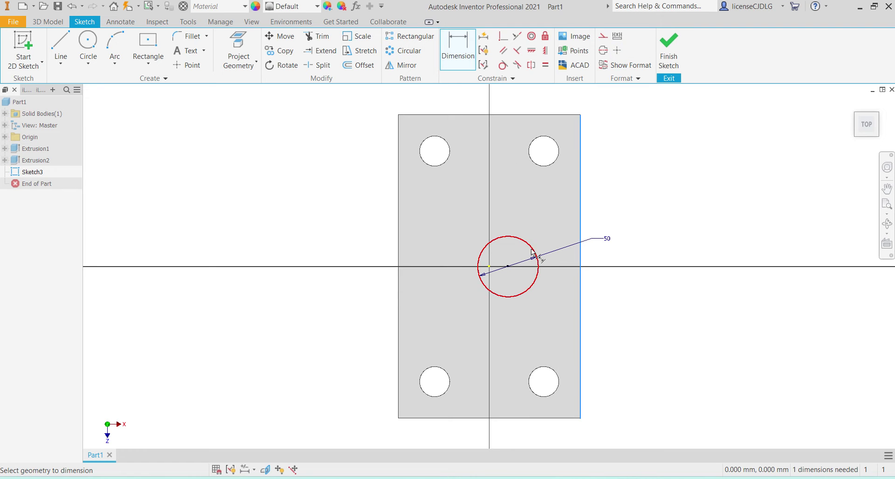
pyautogui.click(531, 245)
pyautogui.click(553, 218)
pyautogui.write('50')
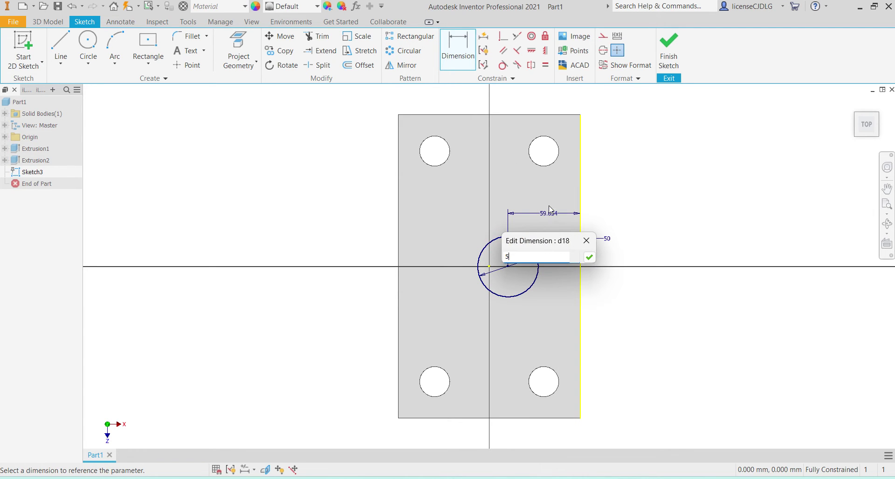
pyautogui.press('Return')
pyautogui.press('Escape')
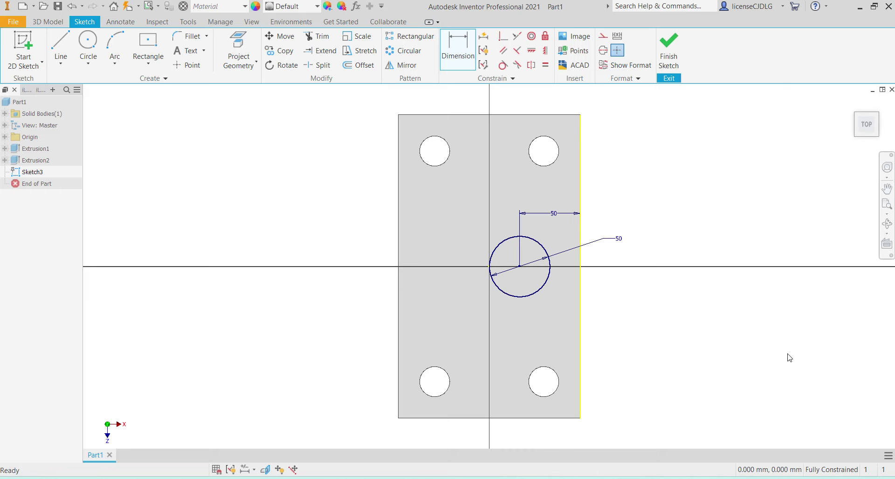
pyautogui.click(668, 52)
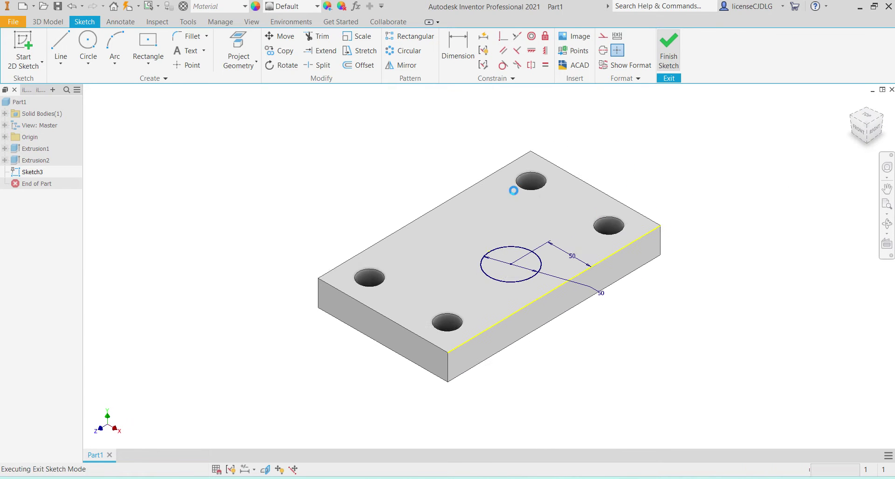
# - Extrude-cut the 50 mm circle downward through the entire plate
pyautogui.click(62, 47)
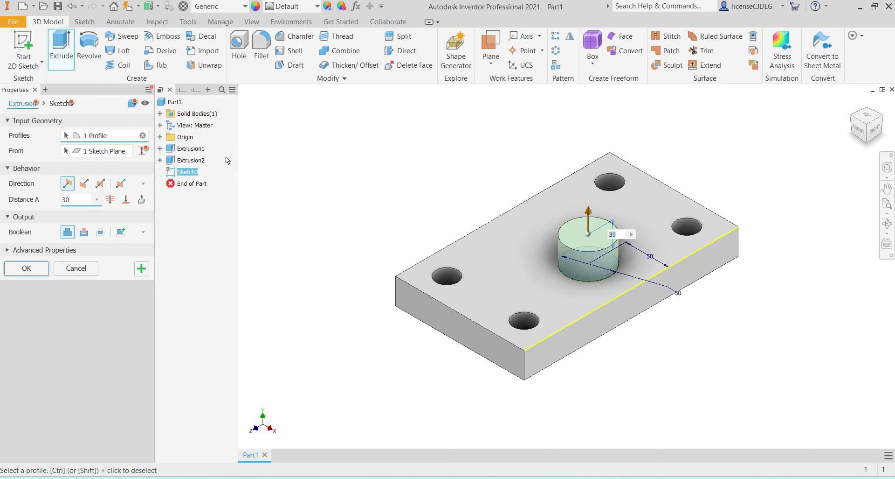
pyautogui.click(84, 232)
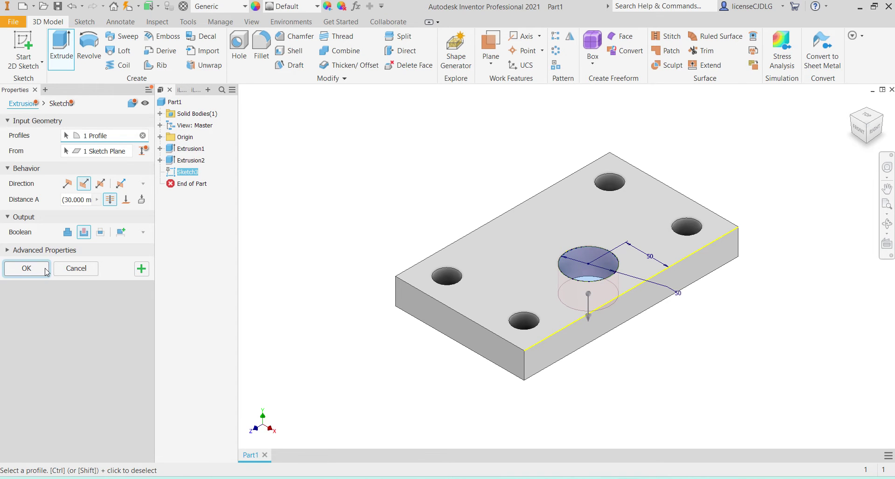
pyautogui.click(27, 268)
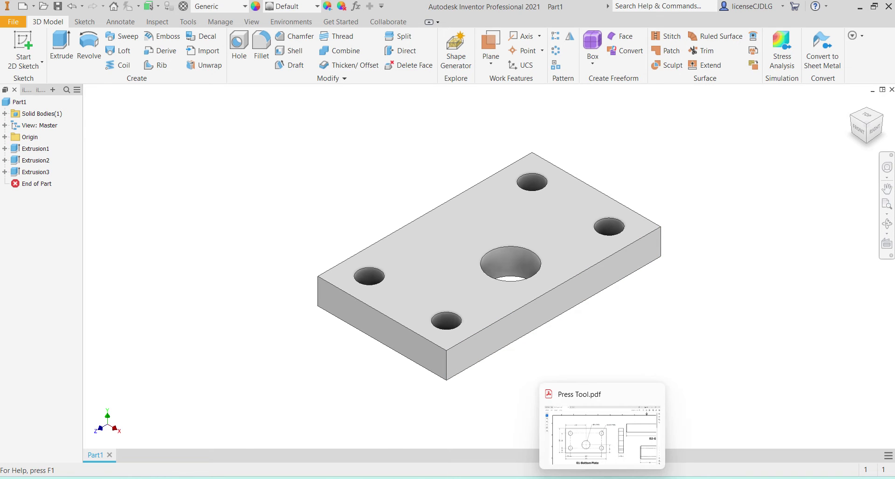
# - Check the bottom plate's PDF drawing, then save the part as Bottom Plate in the Press tool design folder, replacing the existing file
pyautogui.click(602, 432)
pyautogui.scroll(-3, 526, 306)
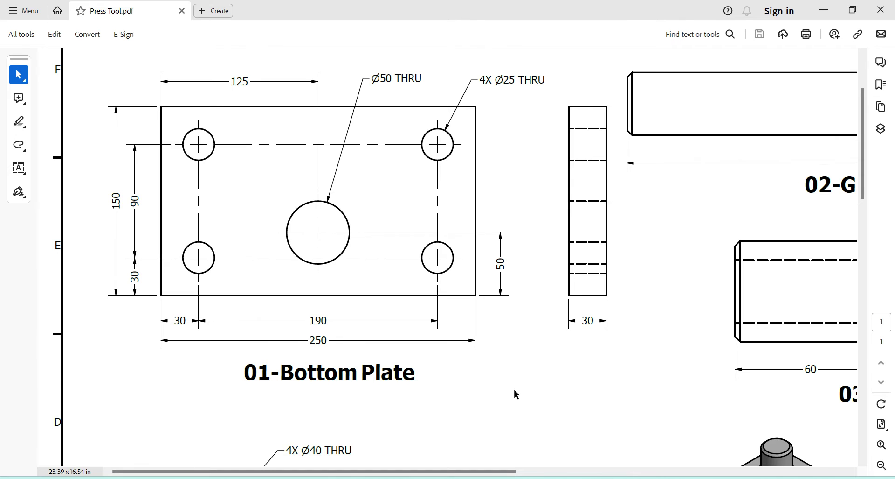
pyautogui.click(536, 476)
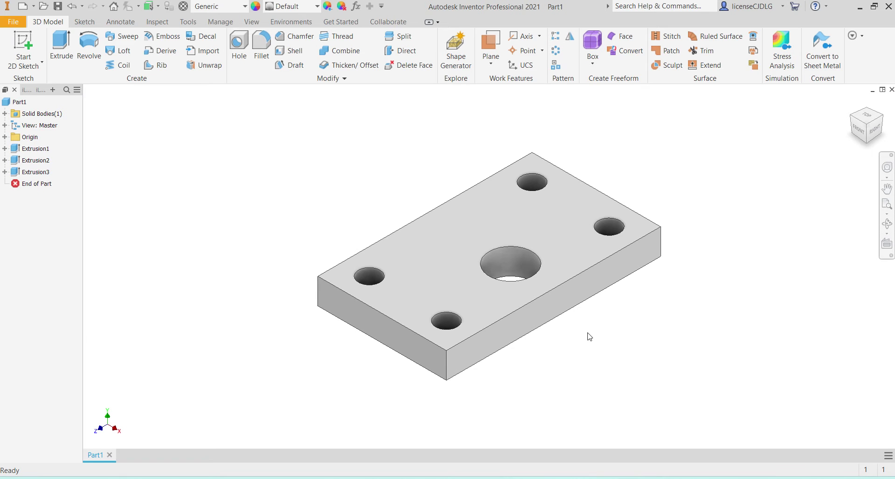
pyautogui.hotkey('ctrl', 's')
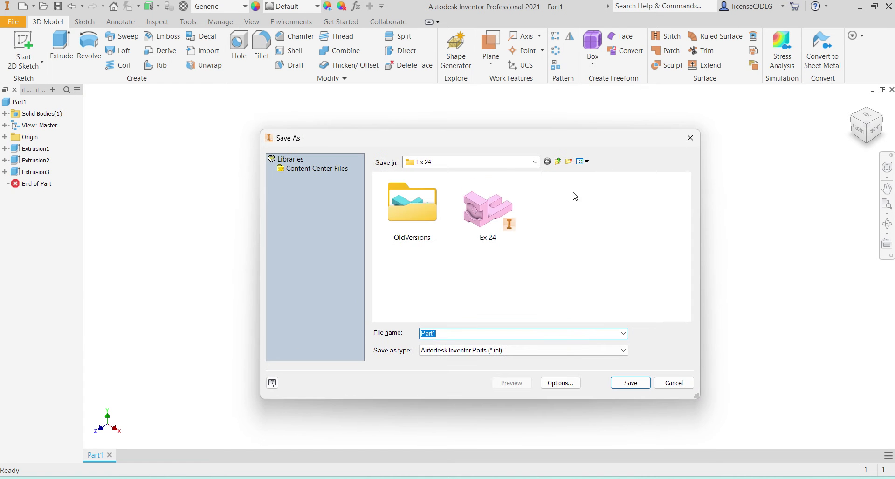
pyautogui.click(560, 162)
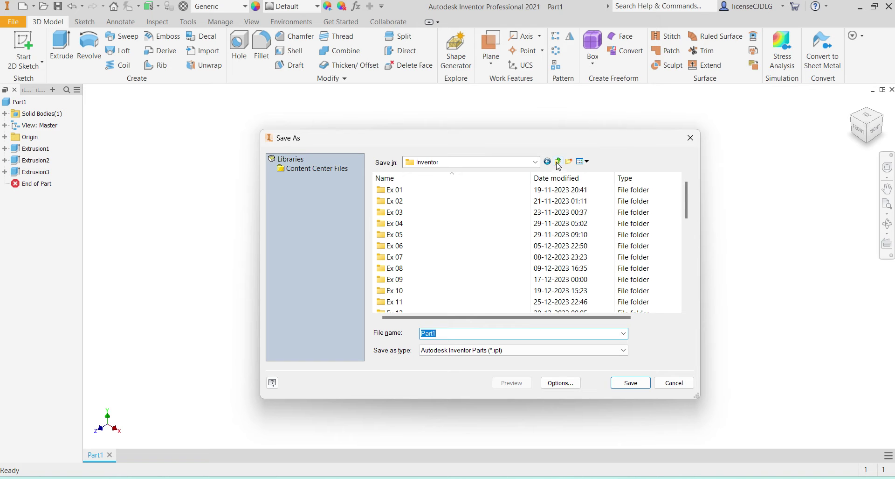
pyautogui.scroll(-9, 480, 212)
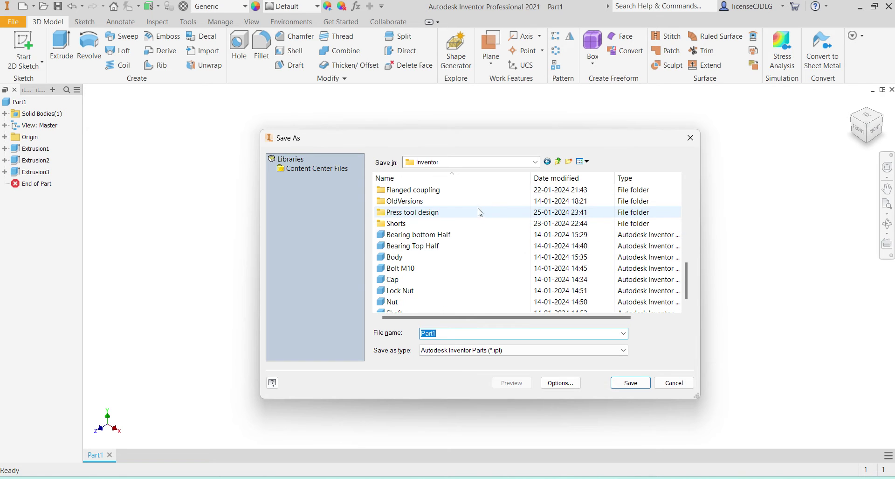
pyautogui.doubleClick(481, 212)
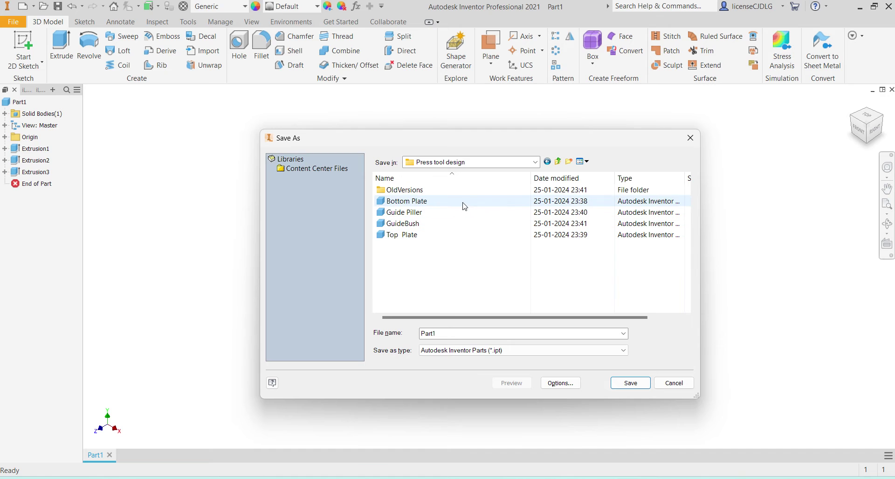
pyautogui.click(465, 201)
pyautogui.click(629, 384)
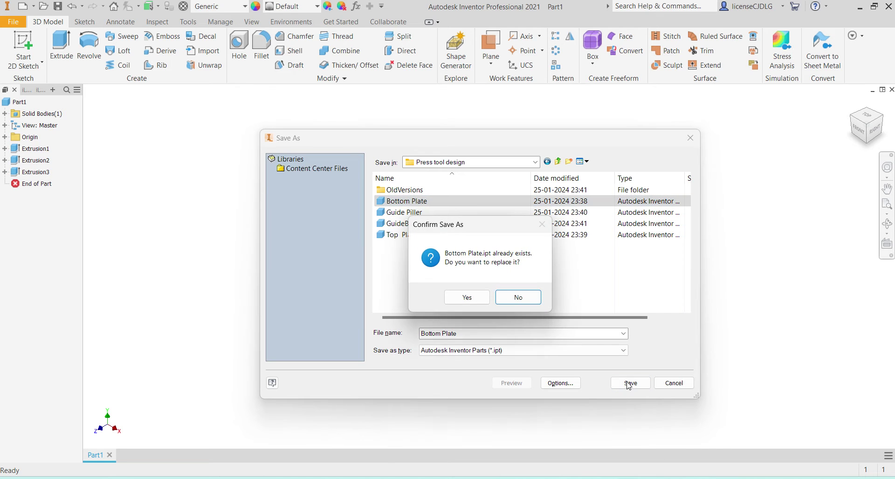
pyautogui.click(465, 296)
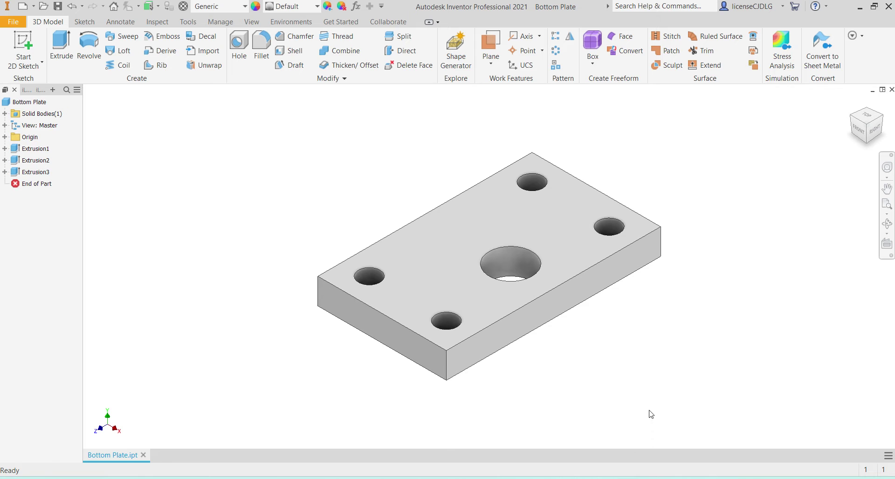
# - Switch to the Press Tool PDF and examine the top plate's plan and front views for hole, boss and thickness dimensions
pyautogui.hotkey('alt', 'Tab')
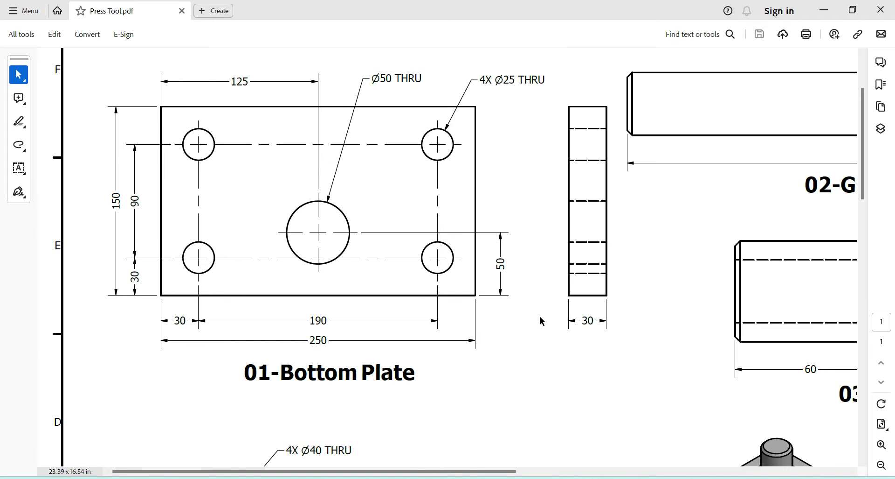
pyautogui.scroll(-10, 558, 292)
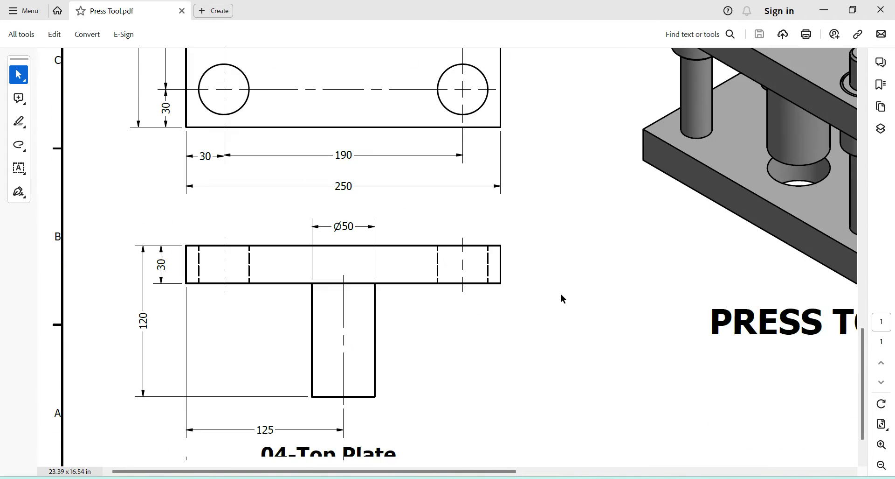
pyautogui.scroll(4, 561, 294)
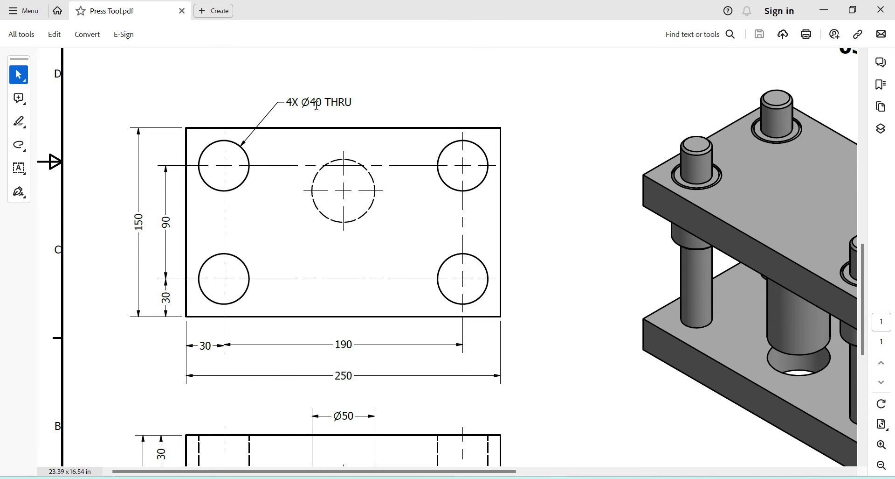
pyautogui.scroll(-5, 328, 108)
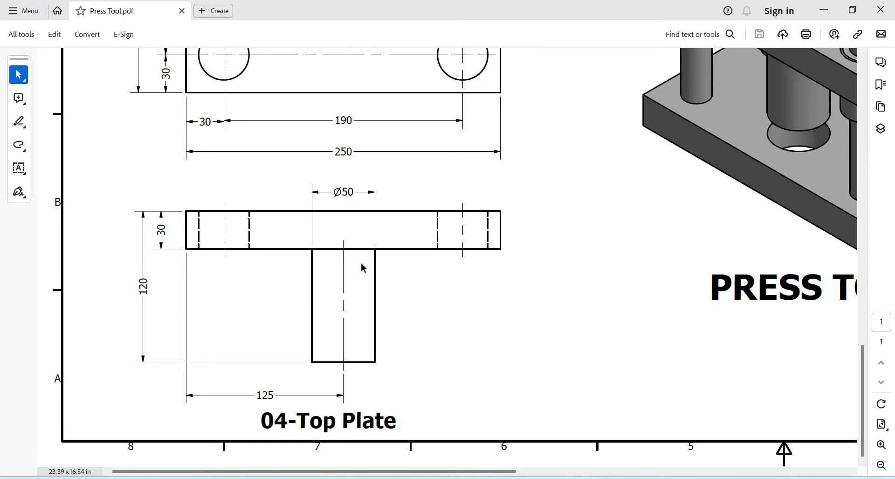
pyautogui.scroll(1, 399, 243)
pyautogui.scroll(-1, 399, 249)
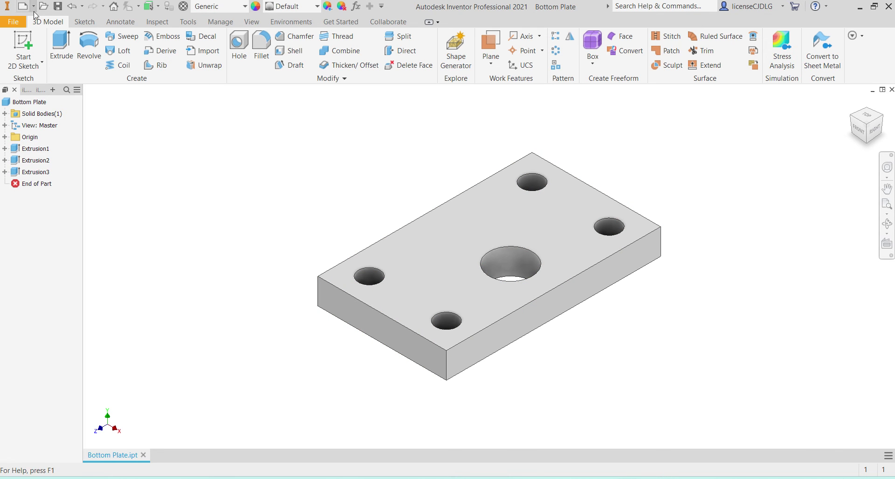
# - Save the bottom plate model under the name Top Plate in the Press tool design folder, replacing the existing file
pyautogui.click(18, 23)
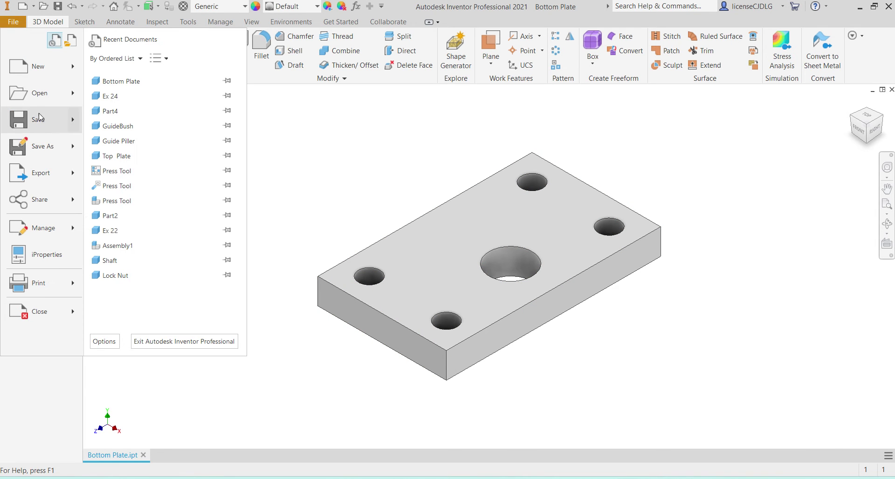
pyautogui.click(48, 149)
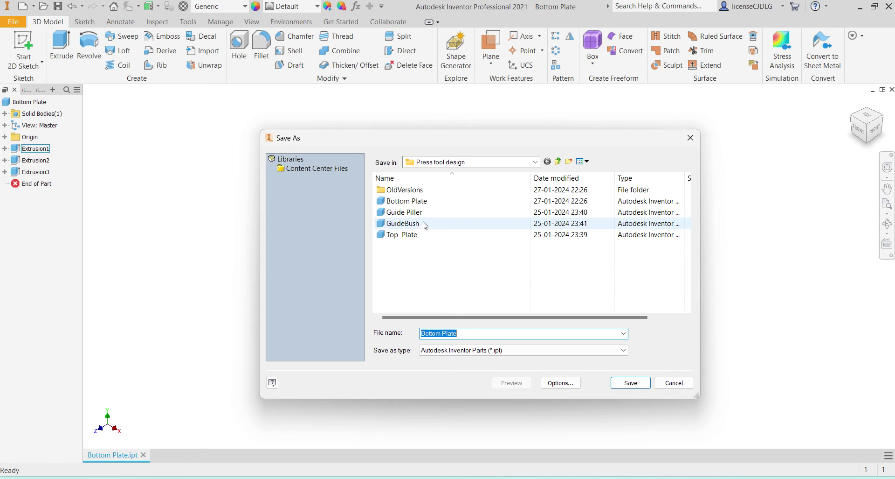
pyautogui.click(436, 234)
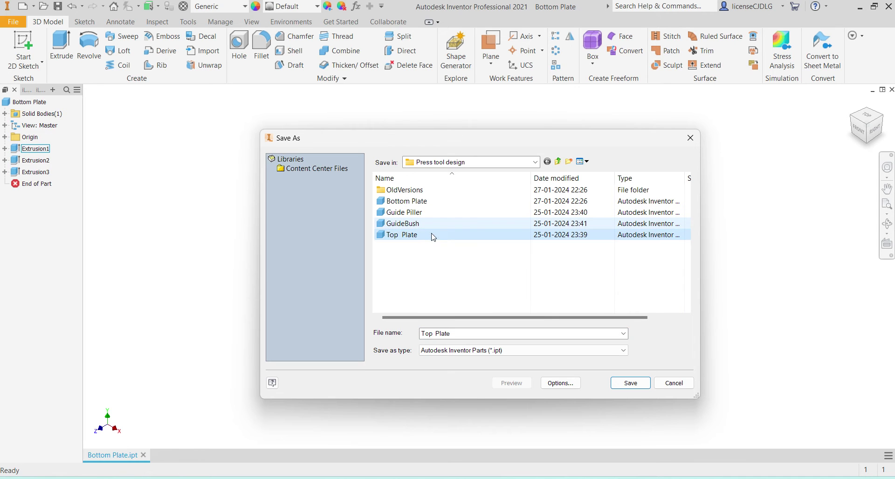
pyautogui.click(635, 385)
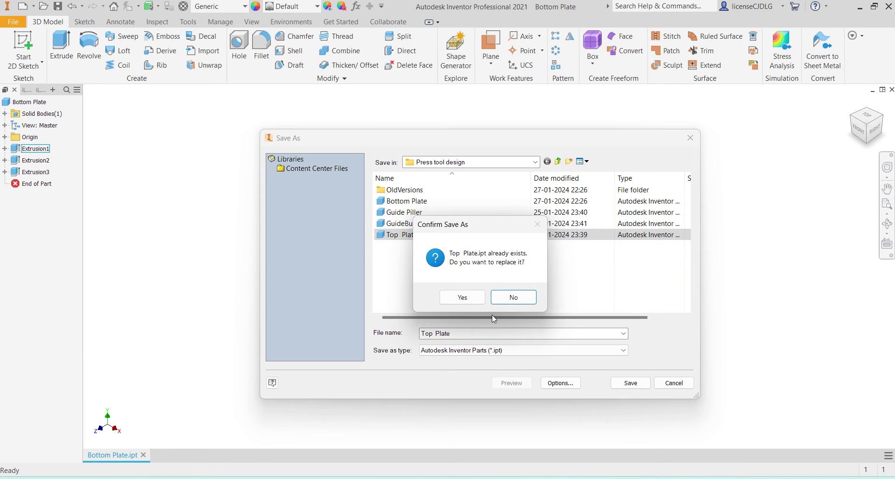
pyautogui.click(468, 298)
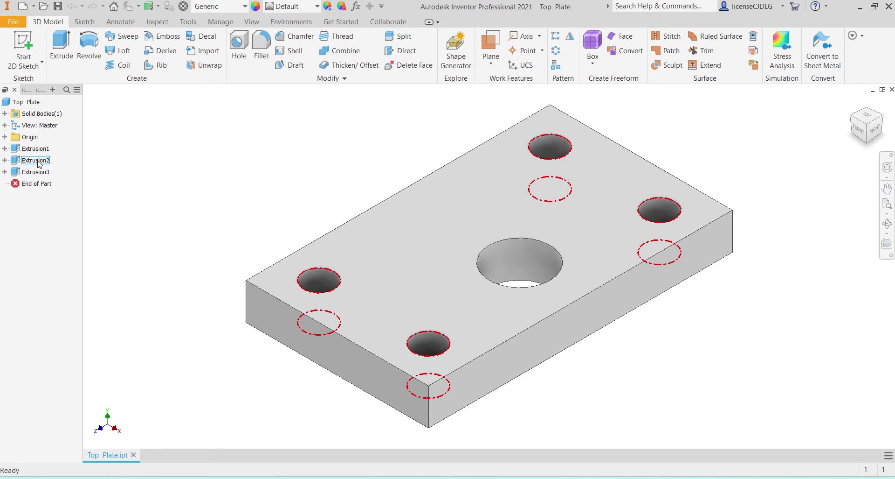
# - Edit the sketch of the four corner holes and set the hole diameter to 40 mm
pyautogui.click(37, 161)
pyautogui.rightClick(39, 164)
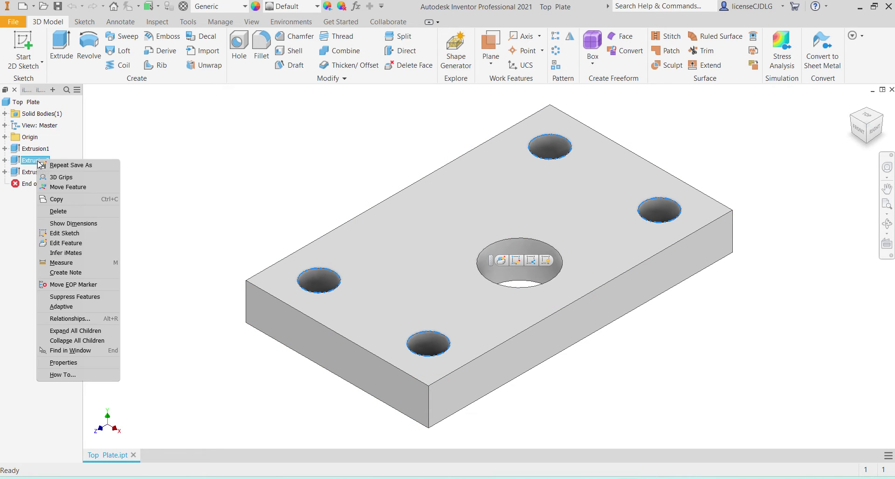
pyautogui.click(92, 235)
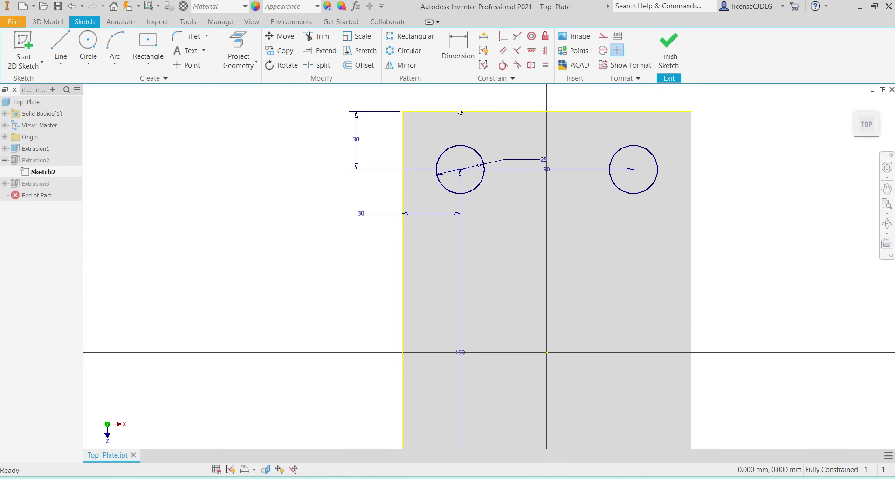
pyautogui.doubleClick(544, 160)
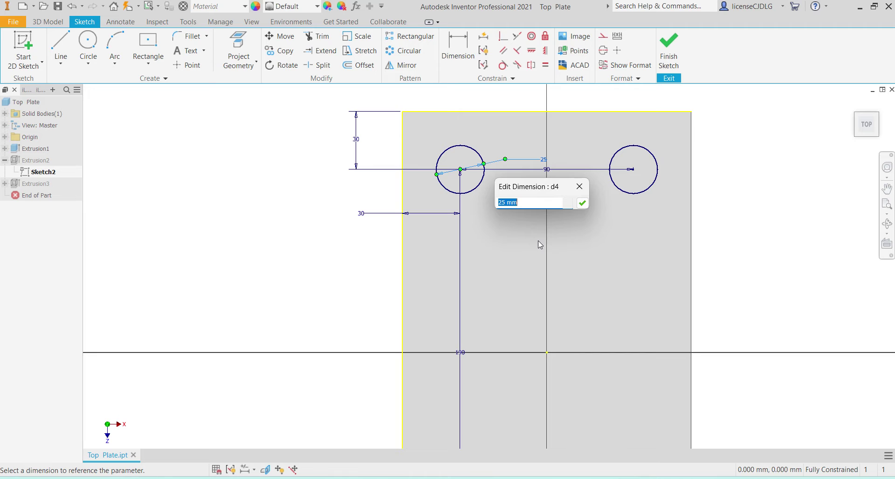
pyautogui.write('40')
pyautogui.press('Return')
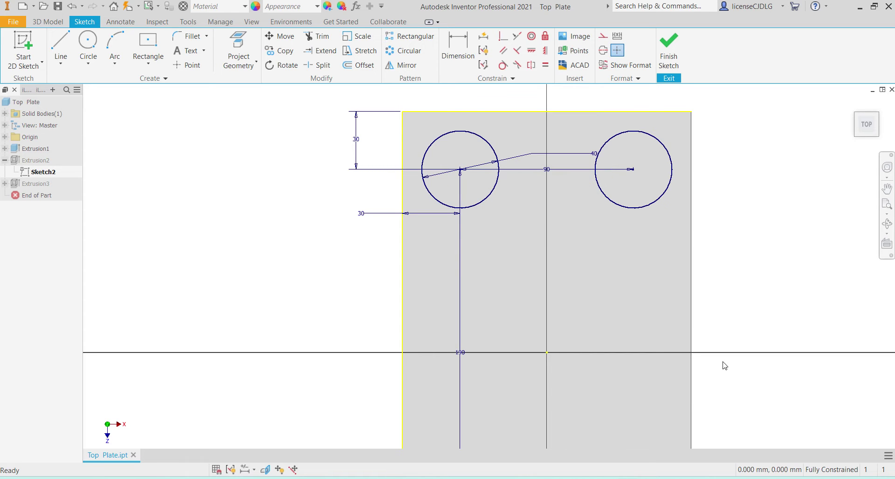
# - Check the top plate's hole layout in the Press Tool PDF, then finish the corner-hole sketch in Inventor
pyautogui.hotkey('alt', 'Tab')
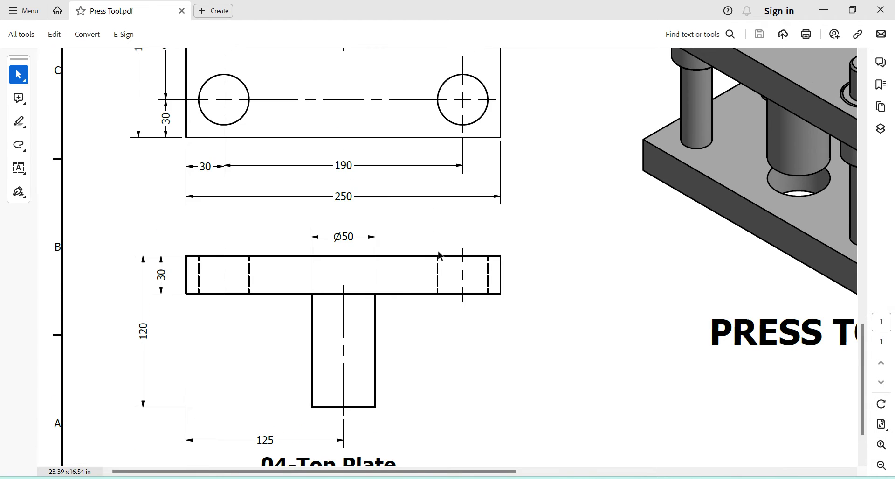
pyautogui.scroll(5, 440, 256)
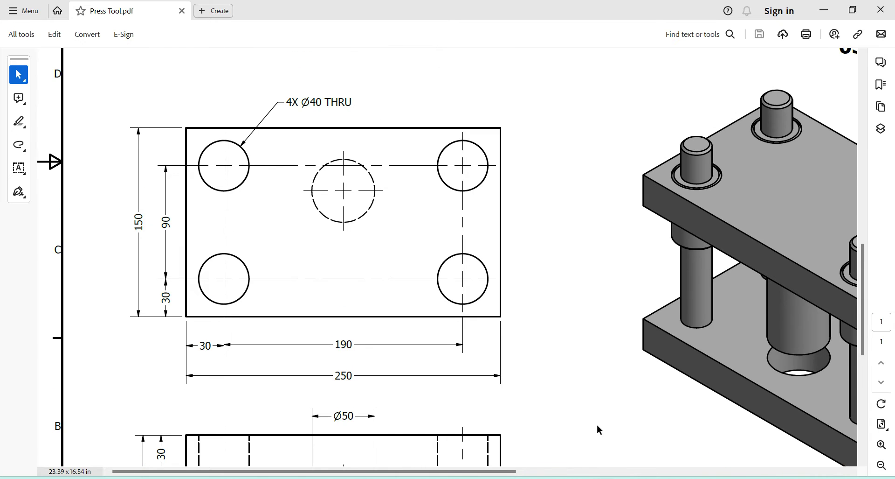
pyautogui.hotkey('alt', 'Tab')
pyautogui.scroll(-5, 597, 227)
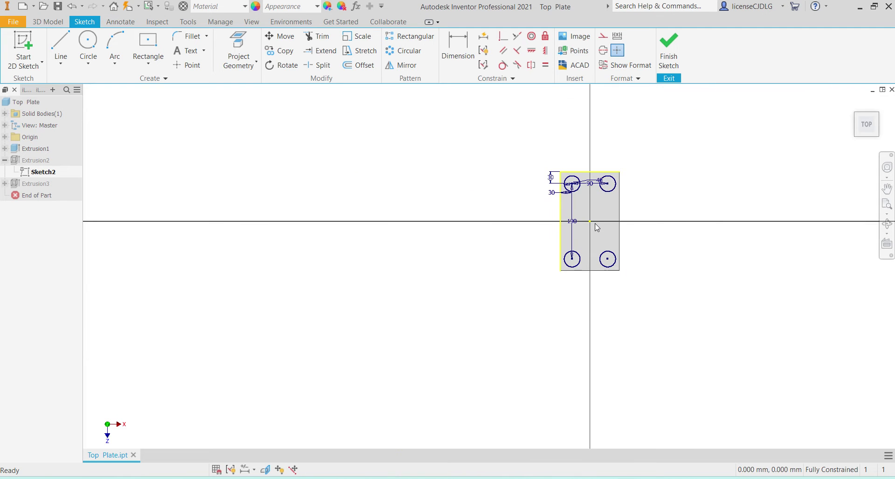
pyautogui.scroll(5, 597, 222)
pyautogui.click(669, 49)
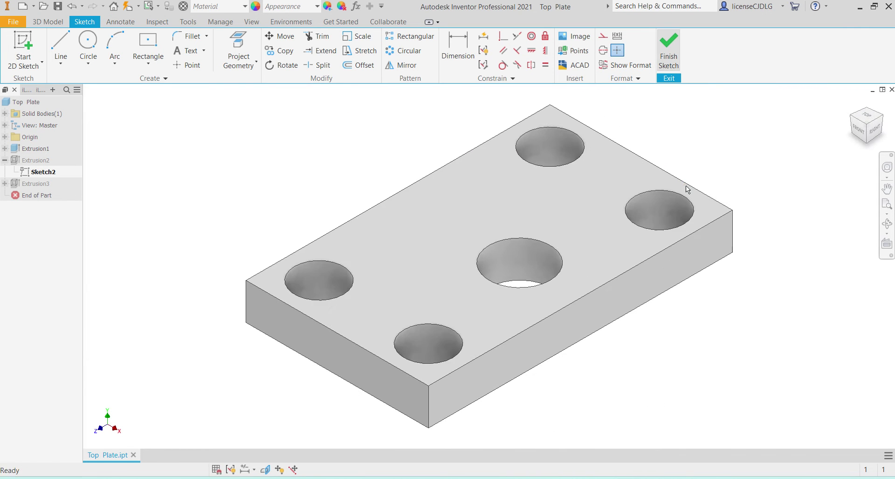
# - Edit the central 50 mm circle's extrusion and switch its Boolean operation from cut to join
pyautogui.click(17, 186)
pyautogui.rightClick(18, 185)
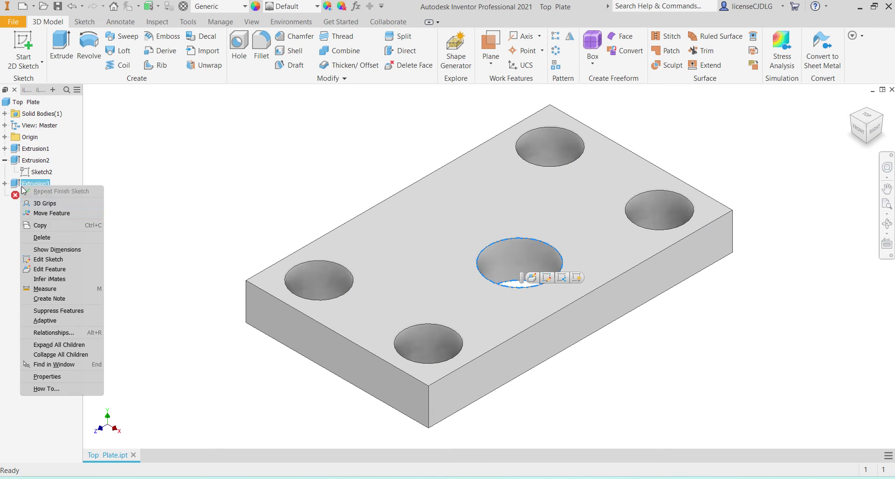
pyautogui.click(72, 271)
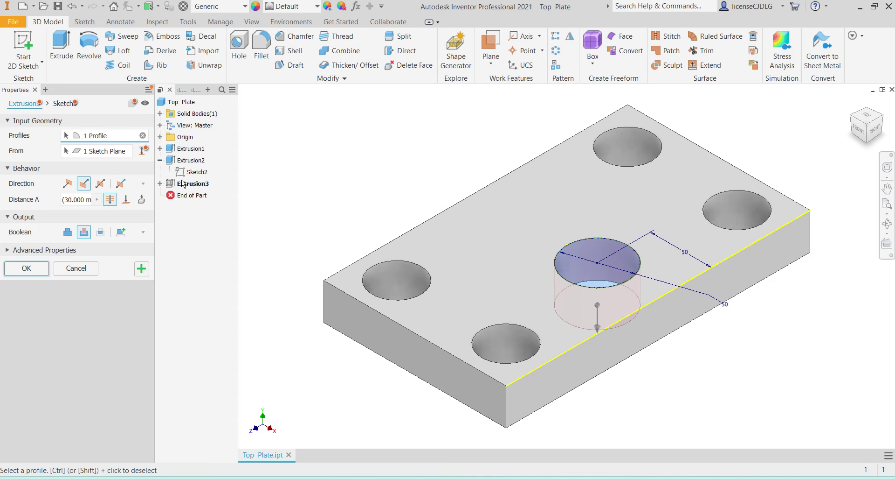
pyautogui.click(66, 233)
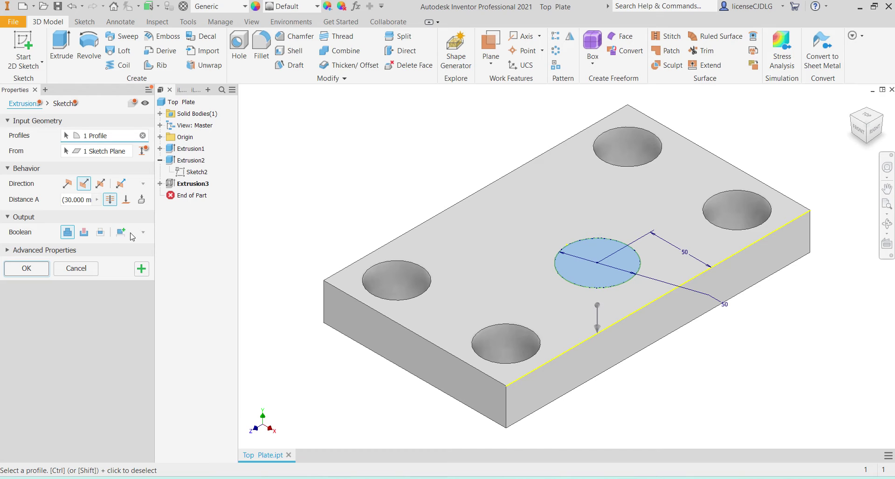
# - Set the central boss extrusion distance to 120 mm below the plate and accept the feature
pyautogui.click(79, 202)
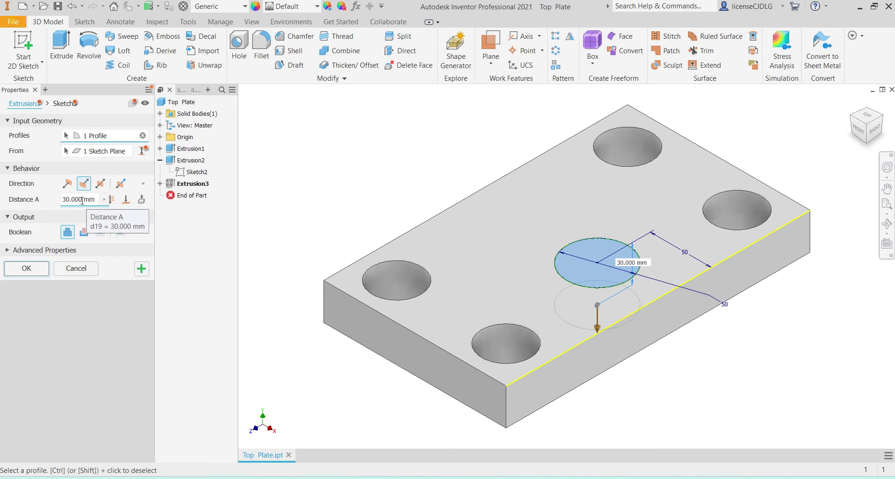
pyautogui.press('BackSpace')
pyautogui.press('BackSpace')
pyautogui.press('BackSpace')
pyautogui.press('BackSpace')
pyautogui.press('BackSpace')
pyautogui.press('BackSpace')
pyautogui.press('BackSpace')
pyautogui.write('120')
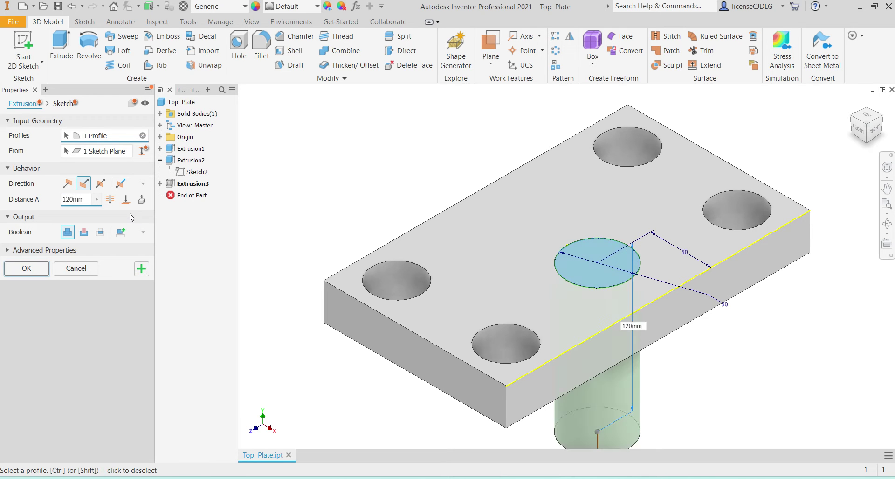
pyautogui.scroll(2, 542, 300)
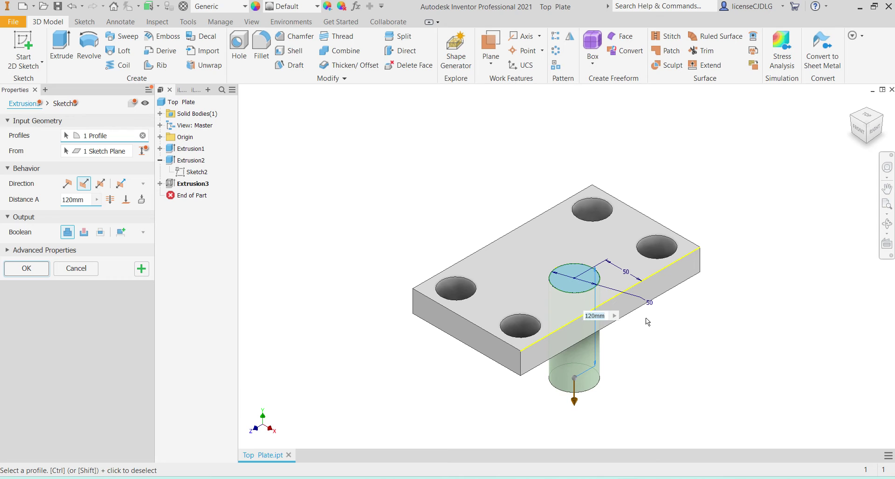
pyautogui.click(866, 124)
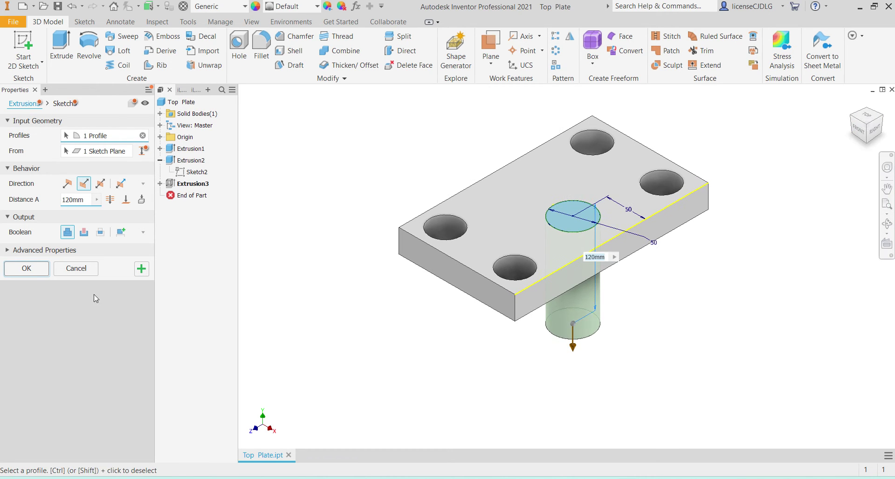
pyautogui.click(33, 265)
pyautogui.scroll(-2, 620, 252)
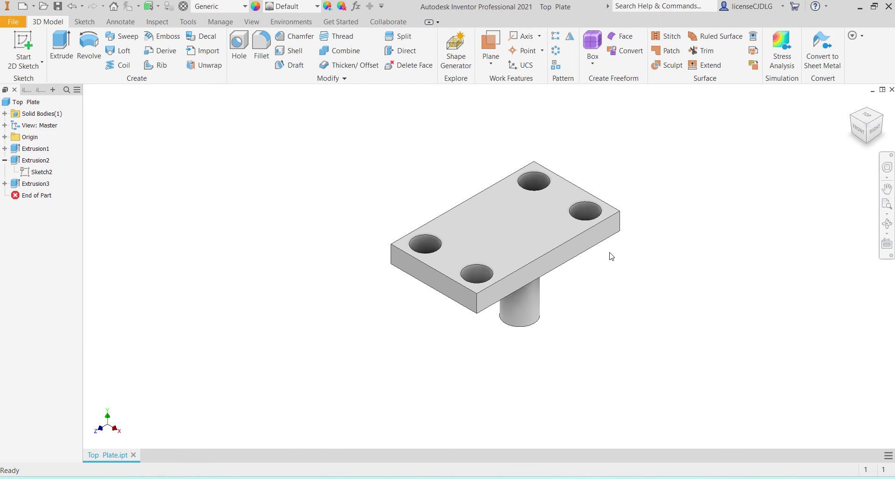
pyautogui.scroll(-1, 562, 263)
# - Switch to the Press Tool PDF and examine the guide pillar and guide bush views for length, diameter and chamfer dimensions
pyautogui.click(605, 477)
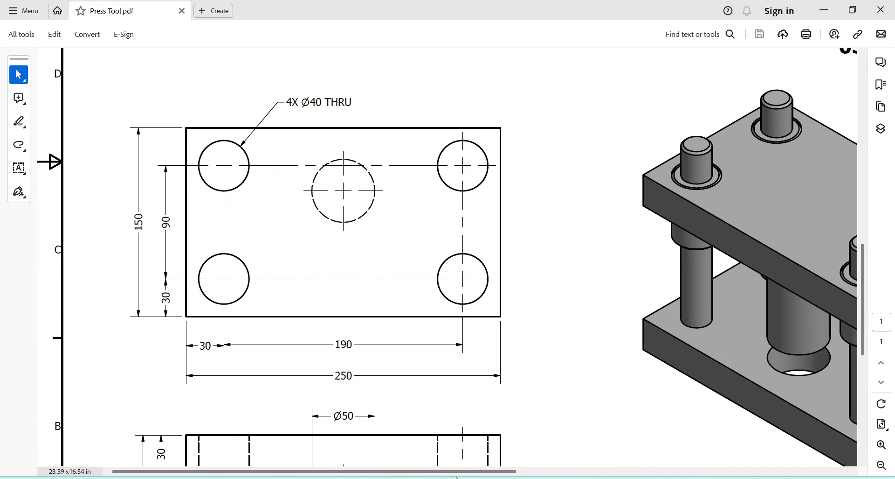
pyautogui.moveTo(457, 471); pyautogui.dragTo(593, 471)
pyautogui.scroll(5, 537, 345)
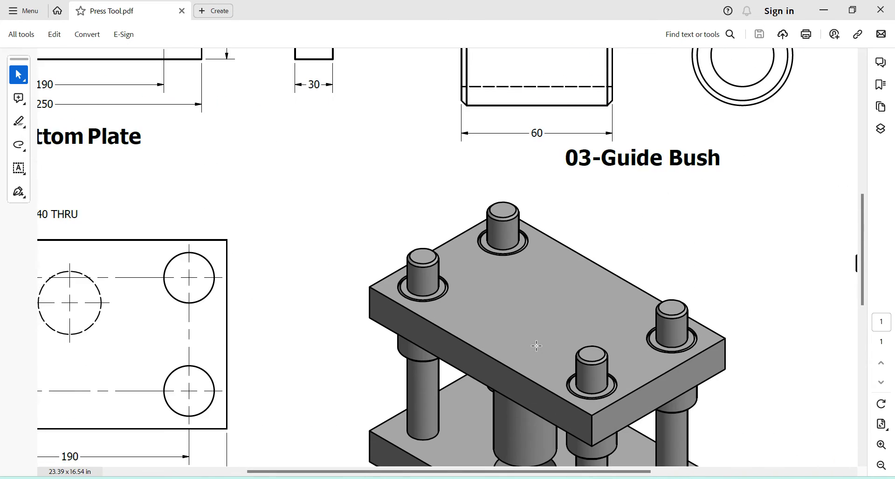
pyautogui.scroll(5, 537, 345)
pyautogui.scroll(-1, 598, 275)
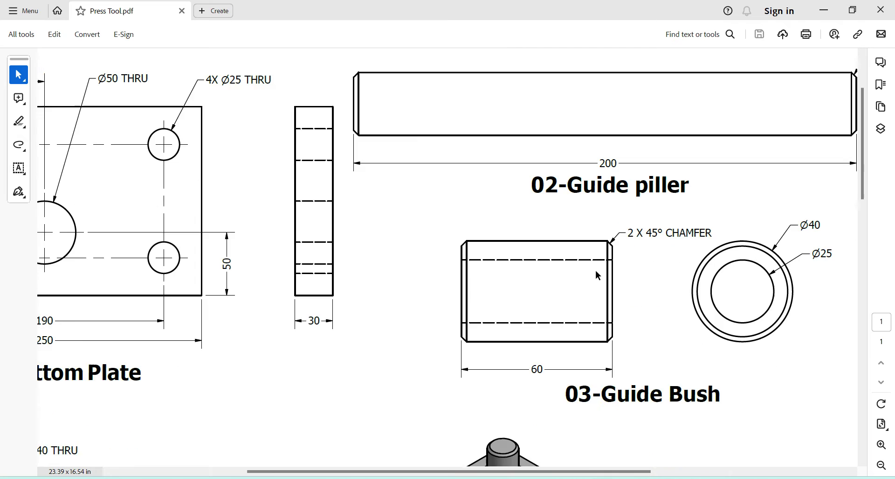
pyautogui.scroll(2, 598, 275)
pyautogui.moveTo(567, 472)
pyautogui.mouseDown()
pyautogui.moveTo(656, 474)
pyautogui.moveTo(626, 475)
pyautogui.mouseUp()
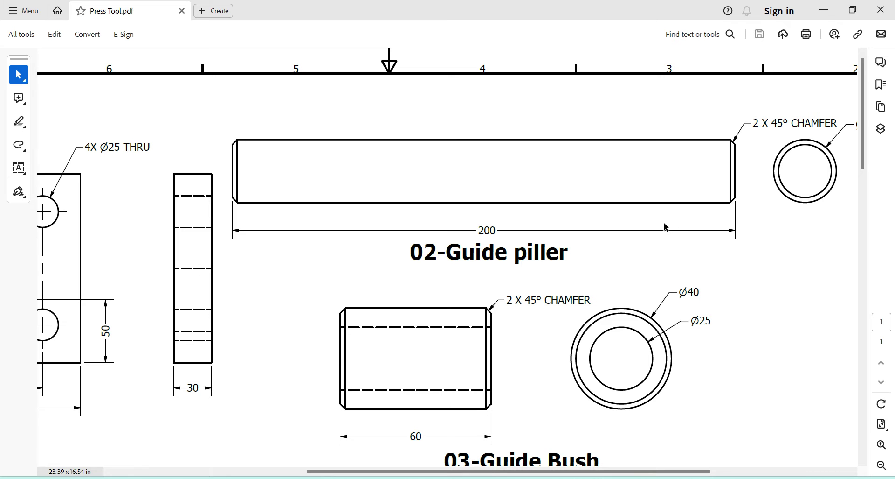
pyautogui.moveTo(508, 474); pyautogui.dragTo(538, 474)
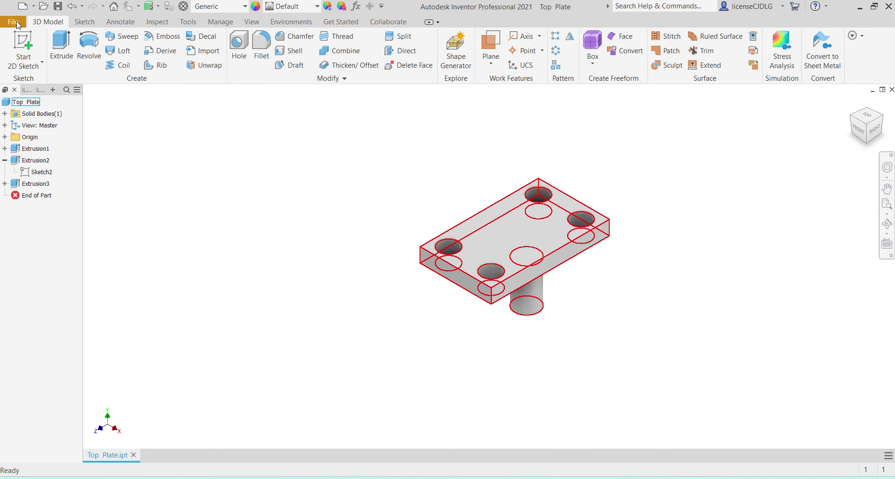
# - Create a new metric part in Inventor from the Standard (mm).ipt template
pyautogui.click(13, 21)
pyautogui.click(39, 73)
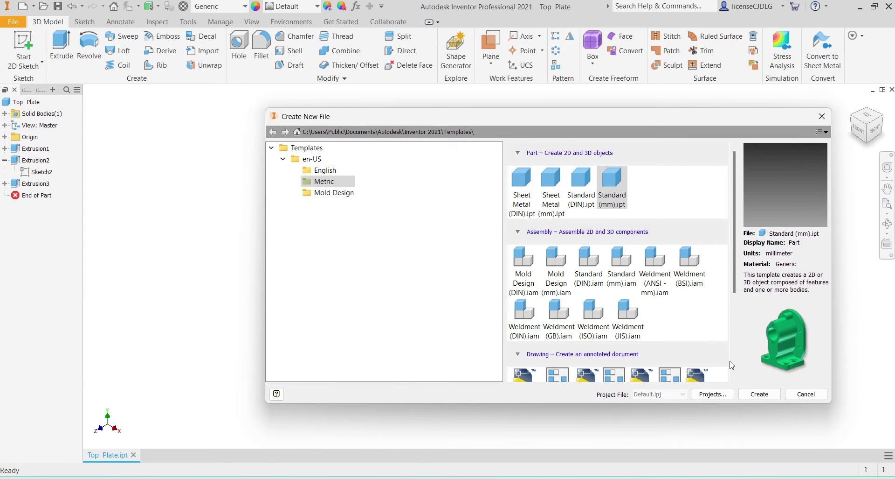
pyautogui.click(759, 394)
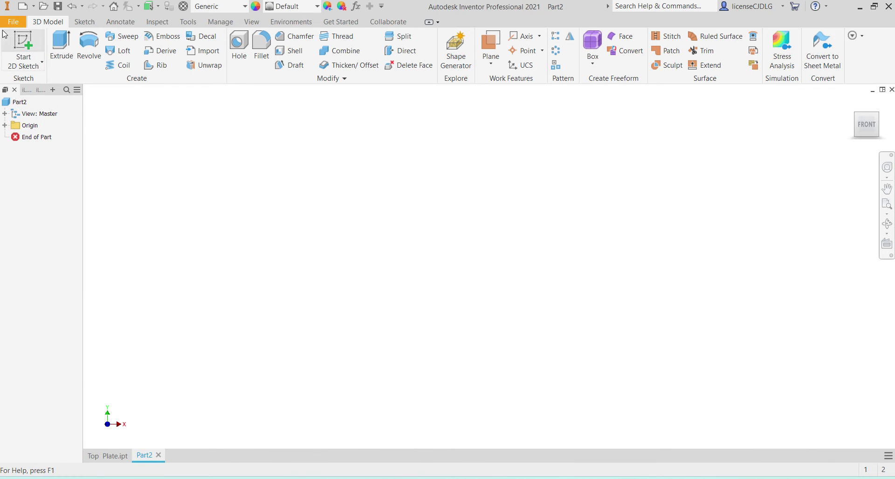
# - Sketch a 25 mm diameter circle centred on the origin of the XY plane and finish the sketch
pyautogui.click(26, 44)
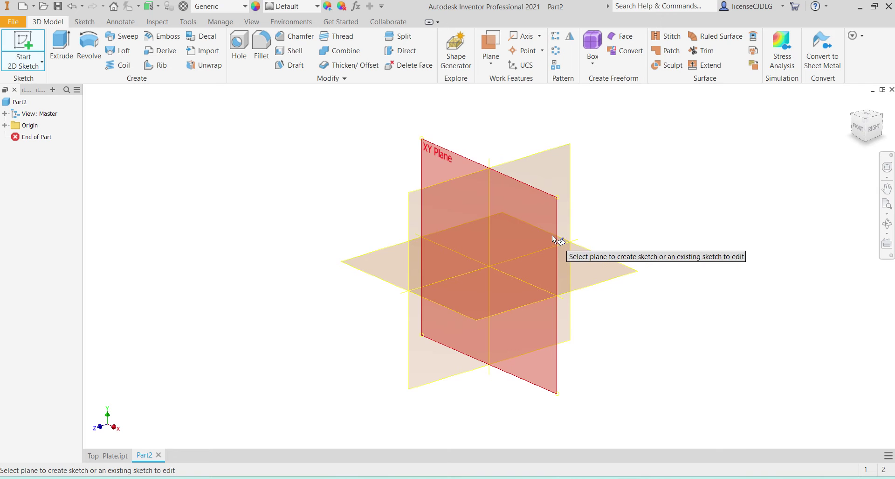
pyautogui.click(552, 235)
pyautogui.press('c')
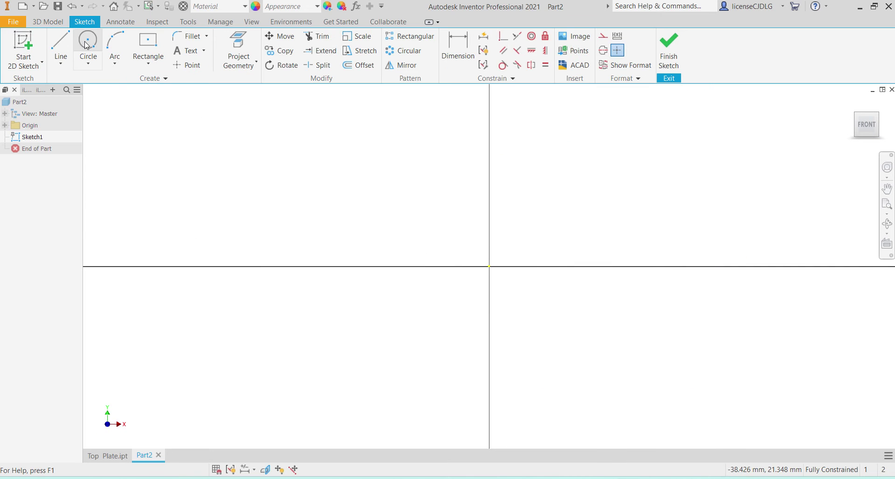
pyautogui.click(489, 266)
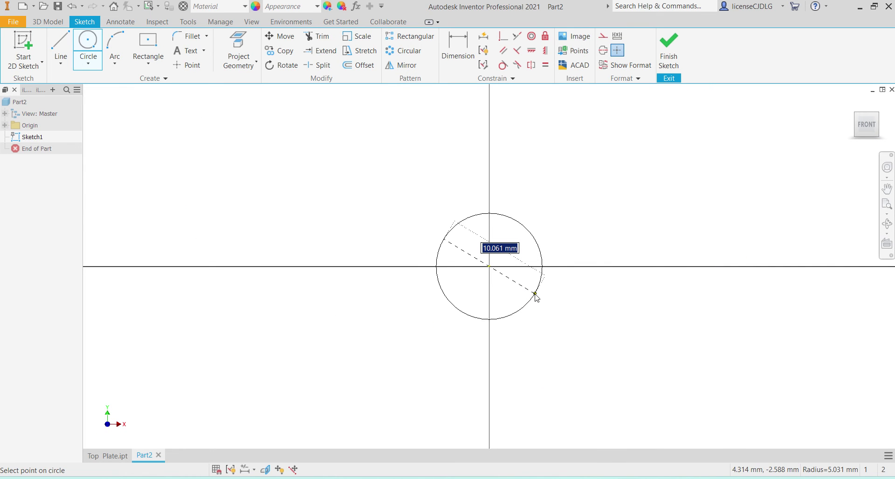
pyautogui.write('25')
pyautogui.press('Return')
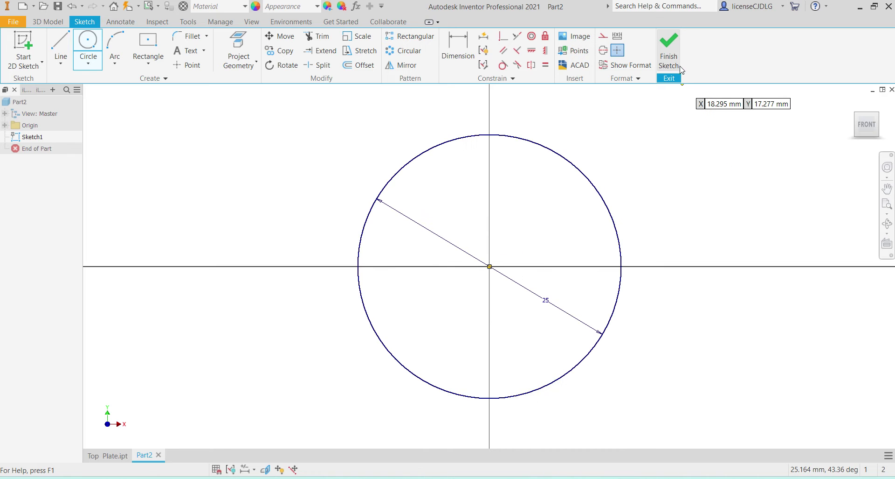
pyautogui.click(669, 51)
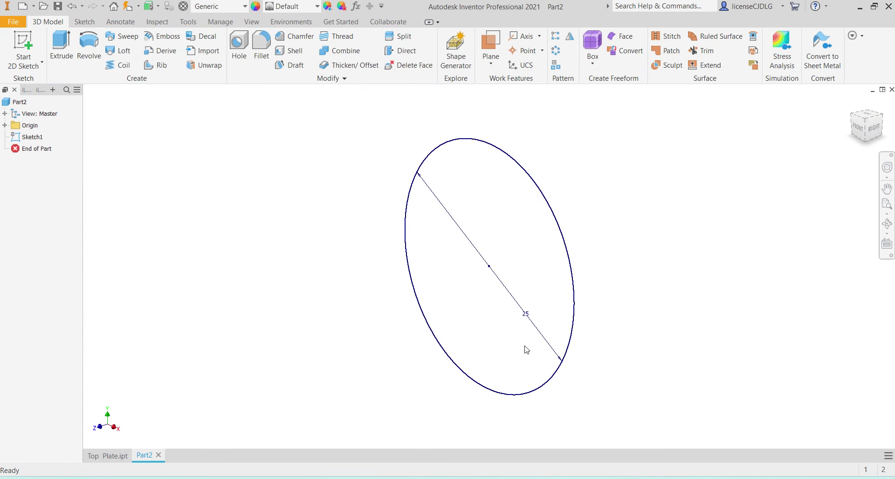
# - Extrude the circle symmetrically to a total length of 200 mm
pyautogui.click(55, 55)
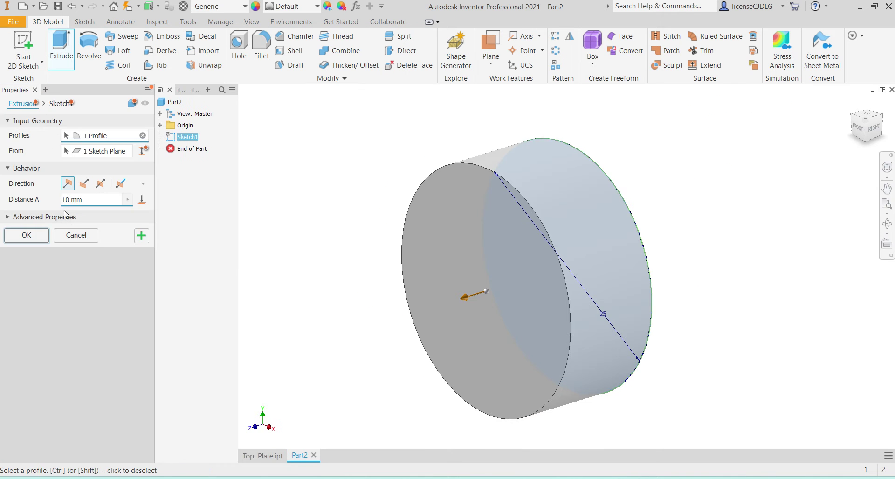
pyautogui.click(101, 183)
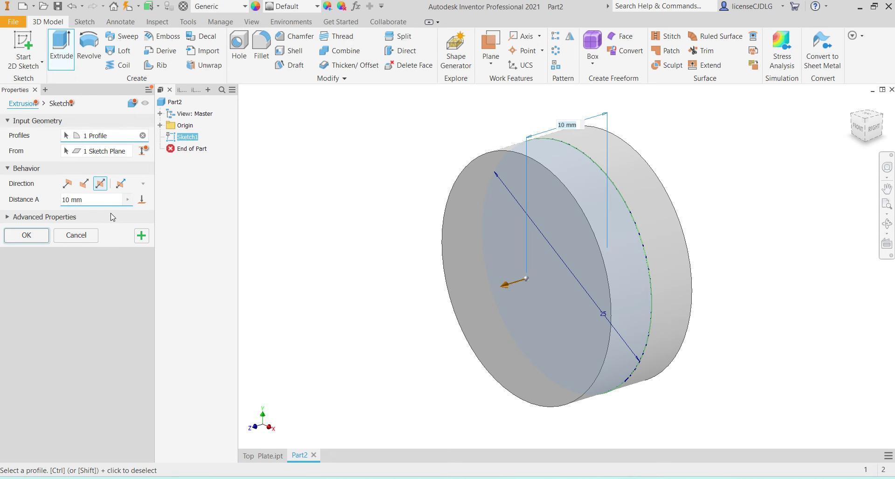
pyautogui.write('200')
pyautogui.press('Return')
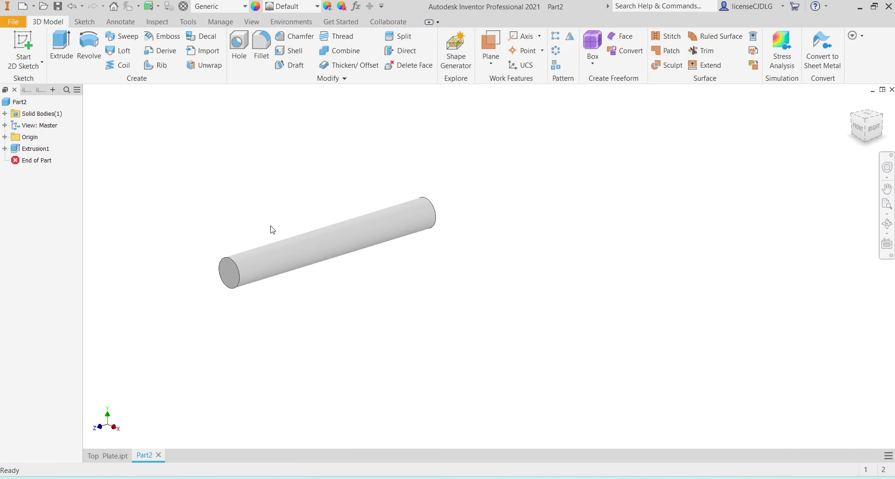
# - Try a distance-and-angle chamfer of 2 mm at 45 degrees on the front and back end faces of the pillar
pyautogui.scroll(5, 174, 256)
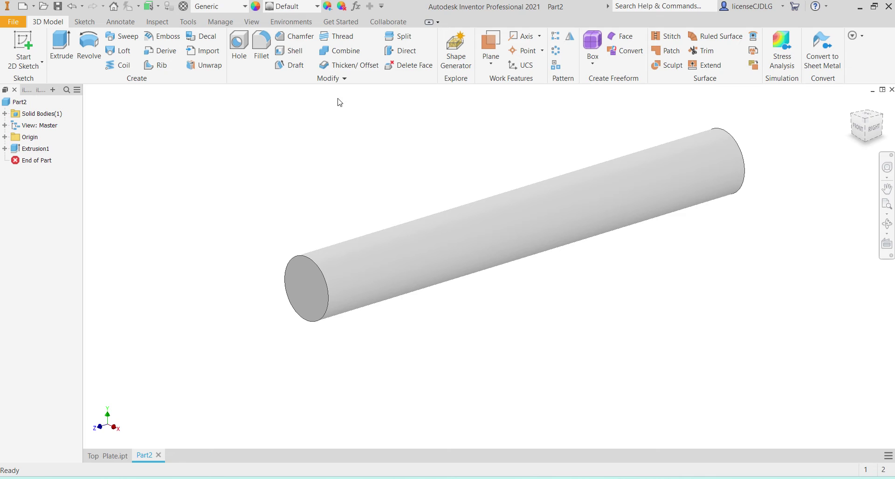
pyautogui.click(295, 36)
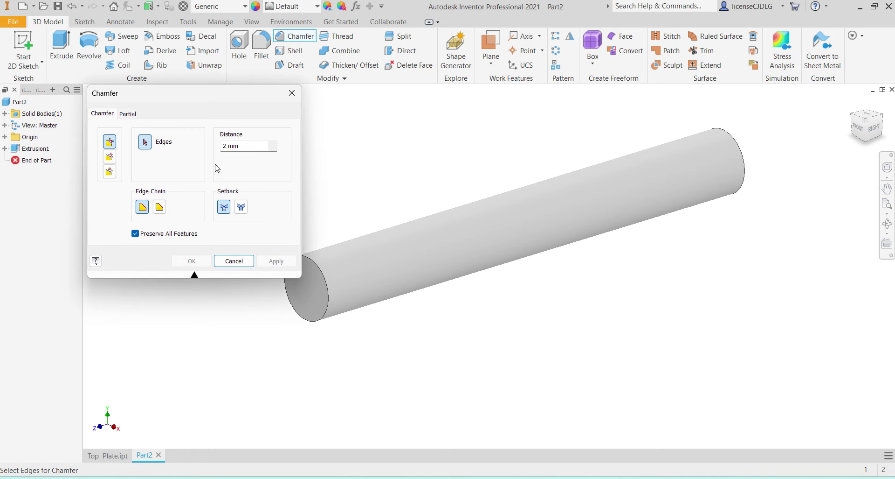
pyautogui.click(110, 158)
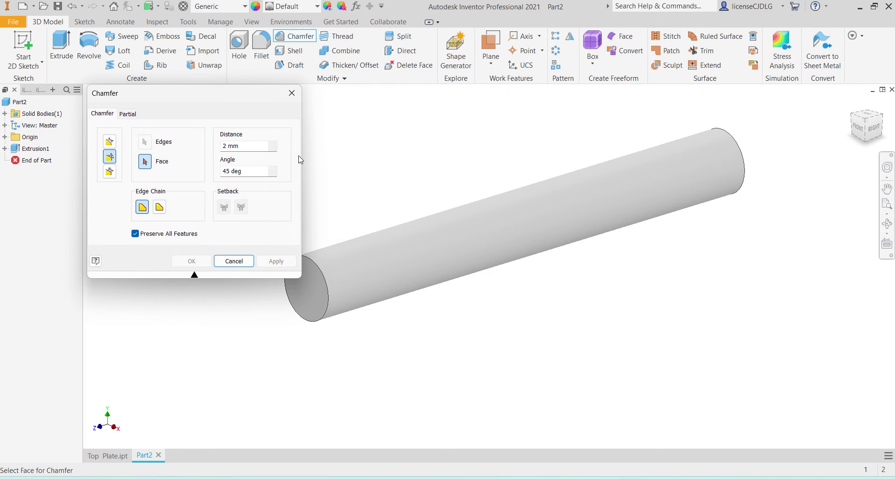
pyautogui.click(322, 274)
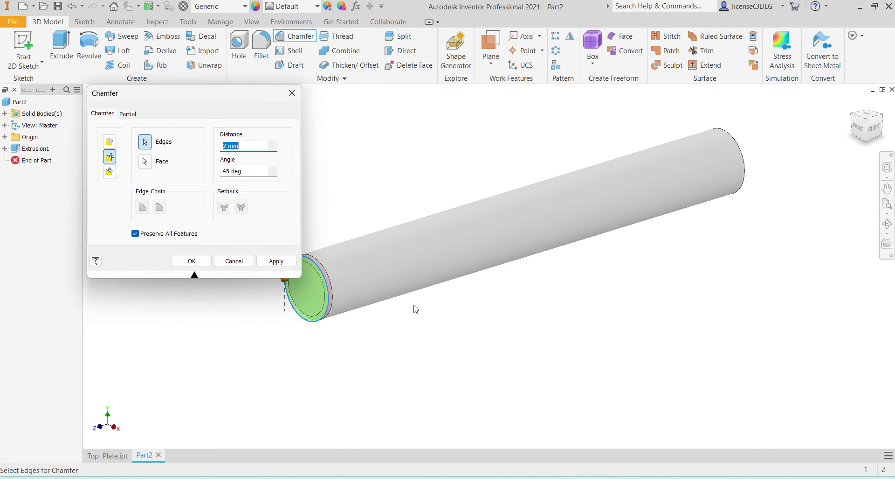
pyautogui.scroll(3, 418, 310)
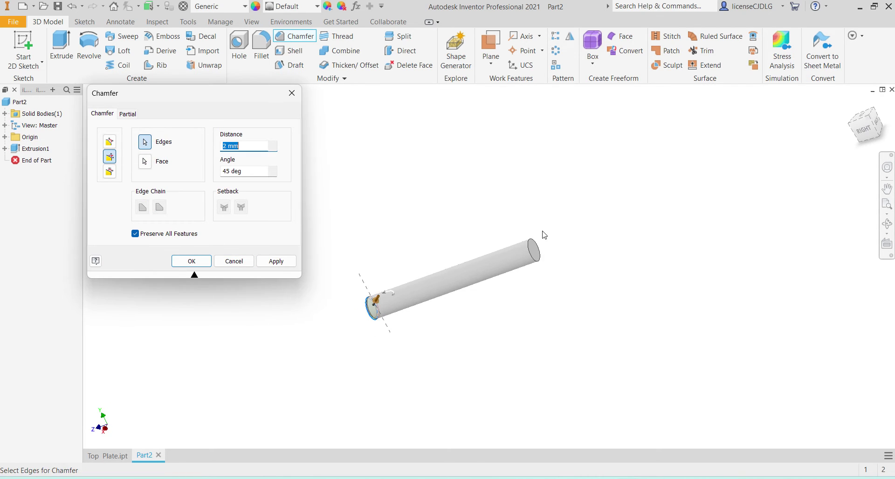
pyautogui.scroll(-5, 542, 234)
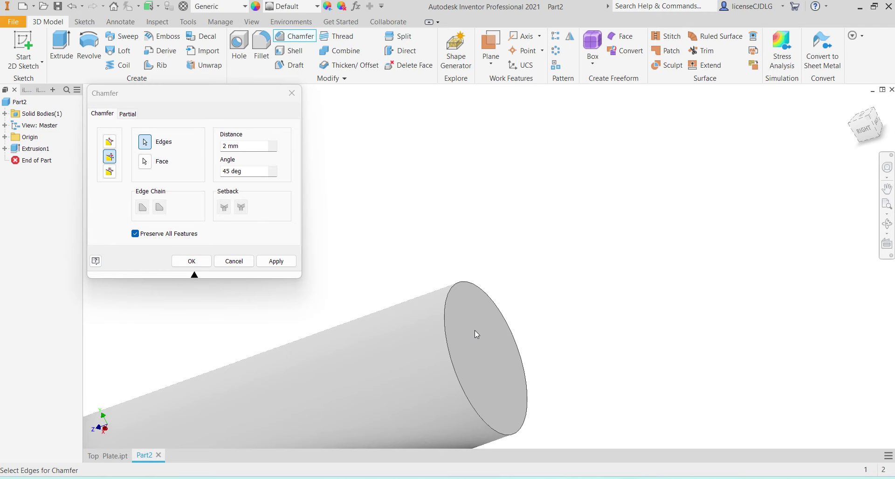
pyautogui.scroll(3, 475, 329)
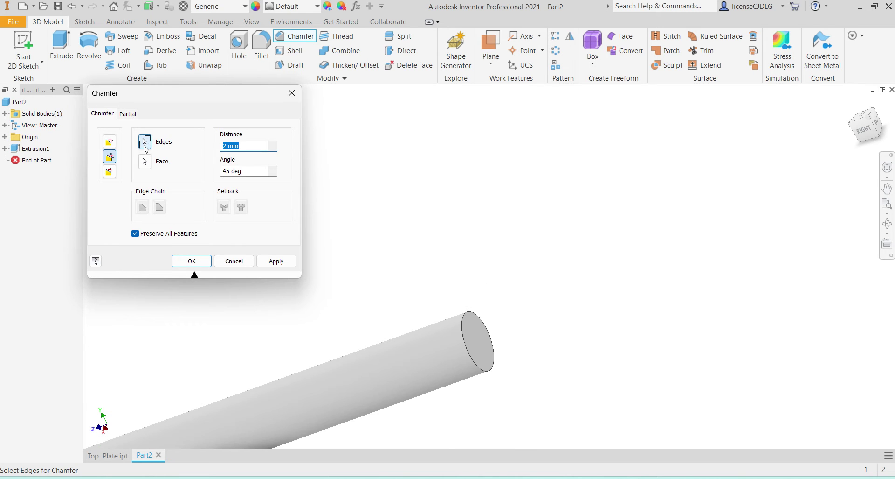
pyautogui.click(465, 324)
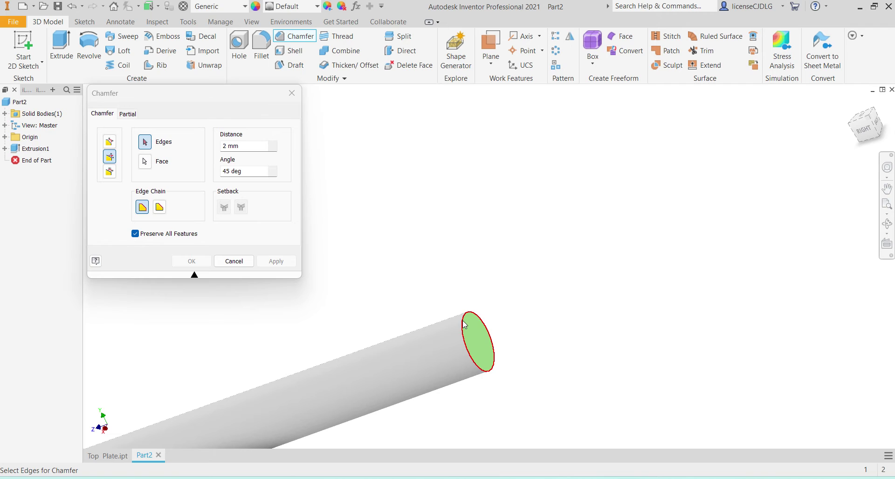
pyautogui.scroll(4, 555, 320)
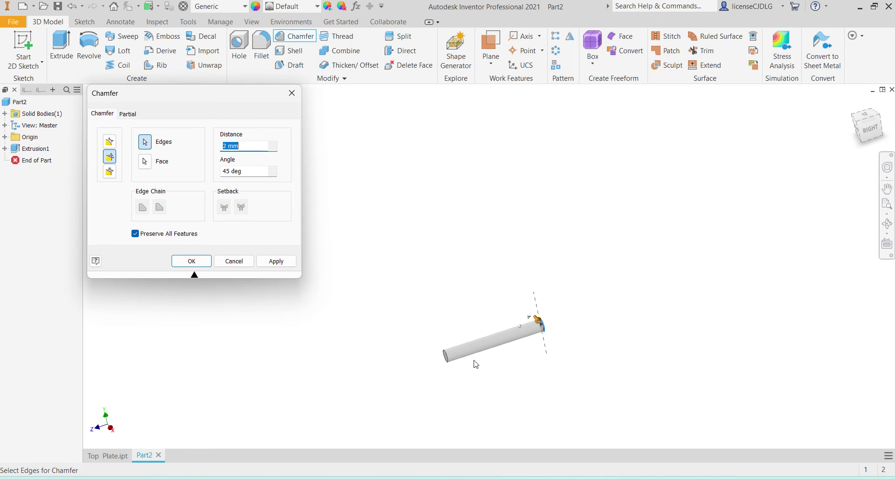
pyautogui.scroll(-3, 476, 364)
pyautogui.scroll(-2, 422, 355)
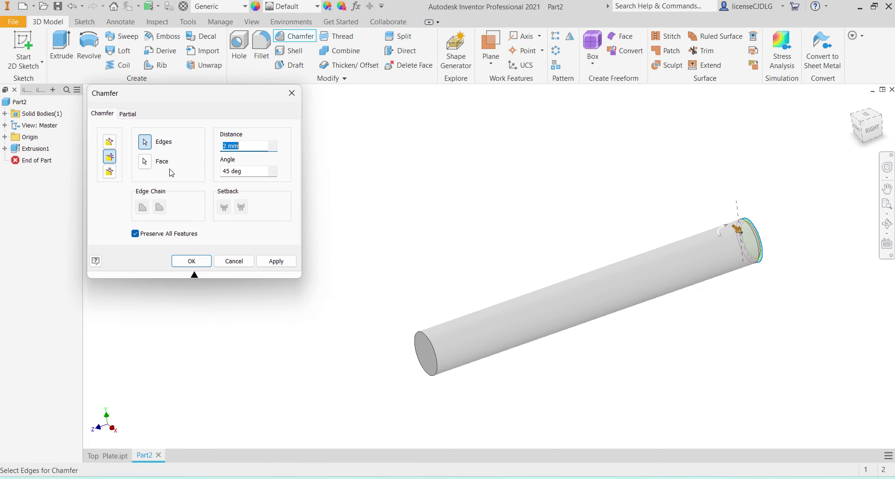
# - Reselect the front end face and its circular edge and apply the 2 mm by 45 degree chamfer
pyautogui.click(145, 161)
pyautogui.click(417, 360)
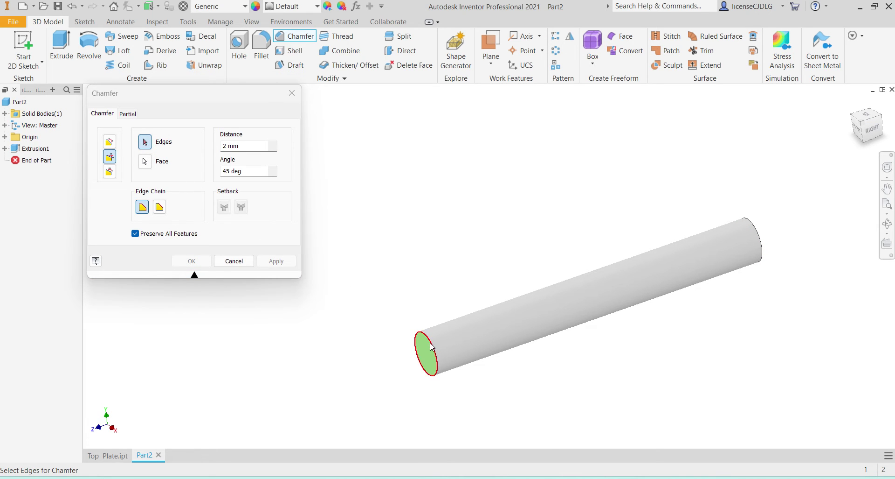
pyautogui.click(432, 347)
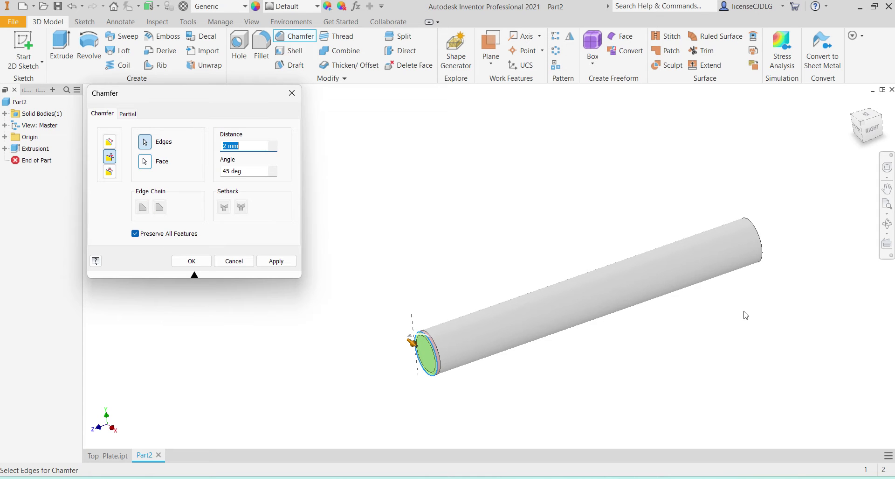
pyautogui.keyDown('shift'); pyautogui.moveTo(747, 315); pyautogui.dragTo(769, 248, button='middle'); pyautogui.keyUp('shift')
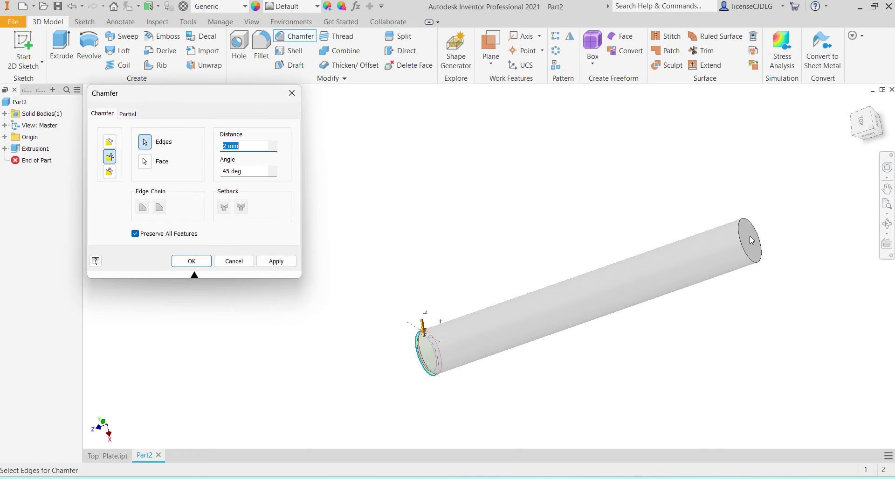
pyautogui.click(276, 261)
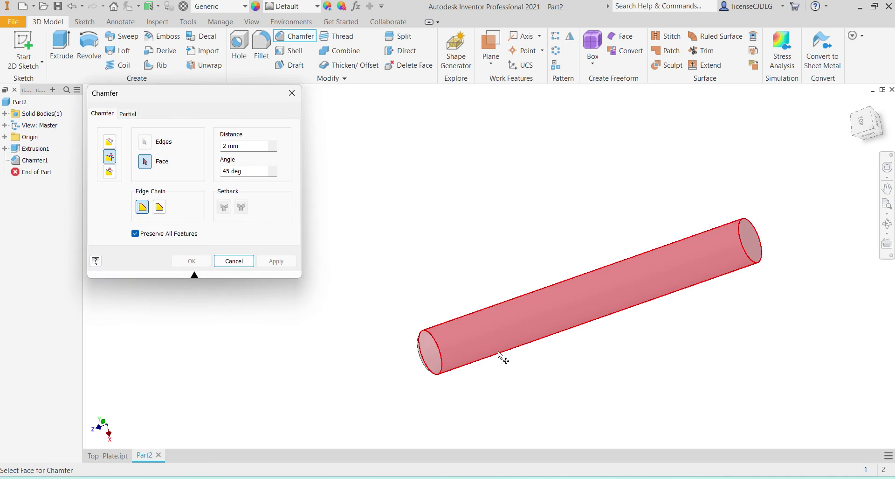
pyautogui.keyDown('shift'); pyautogui.moveTo(504, 356); pyautogui.dragTo(607, 342, button='middle'); pyautogui.keyUp('shift')
pyautogui.click(234, 261)
pyautogui.keyDown('shift'); pyautogui.moveTo(286, 294); pyautogui.dragTo(564, 337, button='middle'); pyautogui.keyUp('shift')
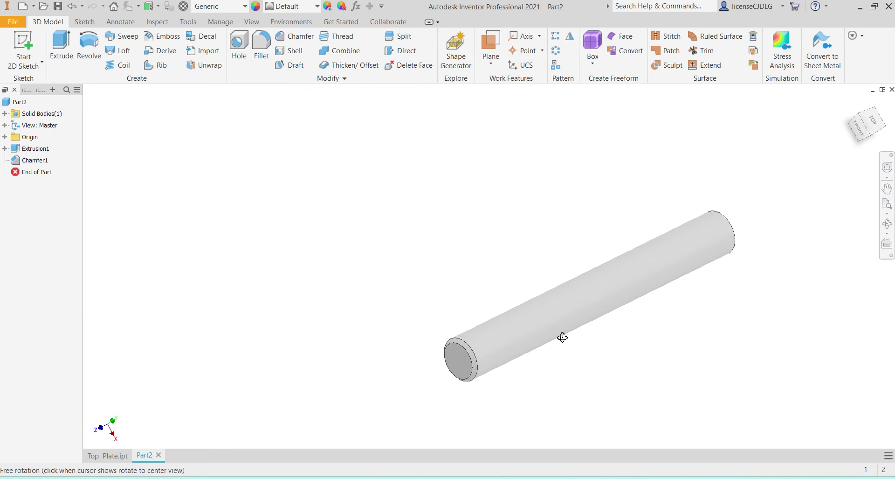
# - Try to mirror the pillar extrusion together with its end chamfer about the XY plane
pyautogui.click(35, 160)
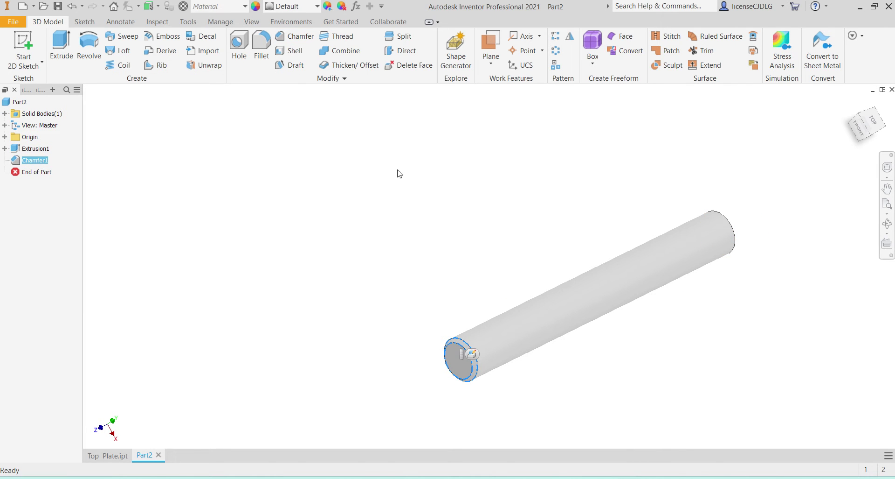
pyautogui.click(556, 36)
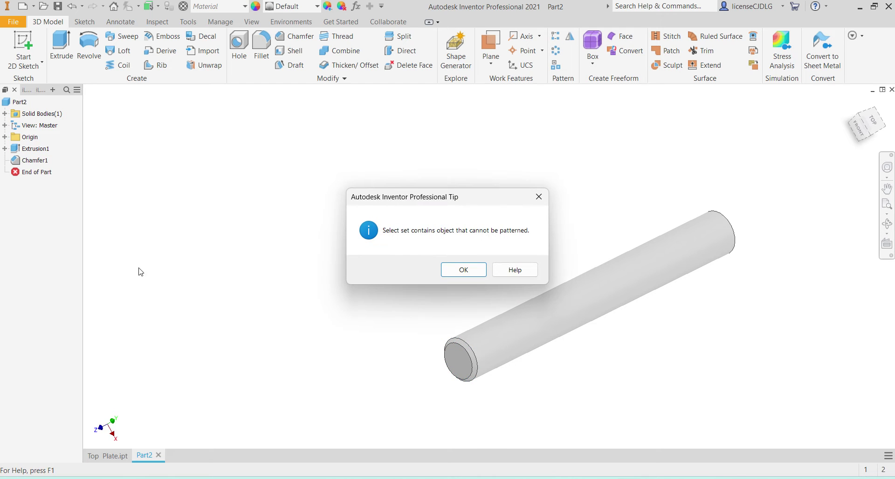
pyautogui.click(474, 274)
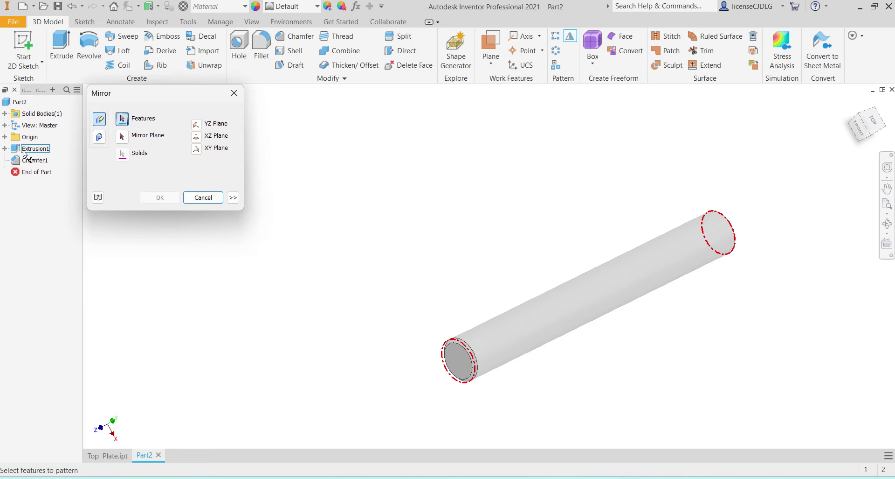
pyautogui.click(480, 362)
pyautogui.keyDown('shift'); pyautogui.moveTo(480, 361); pyautogui.dragTo(503, 369, button='middle'); pyautogui.keyUp('shift')
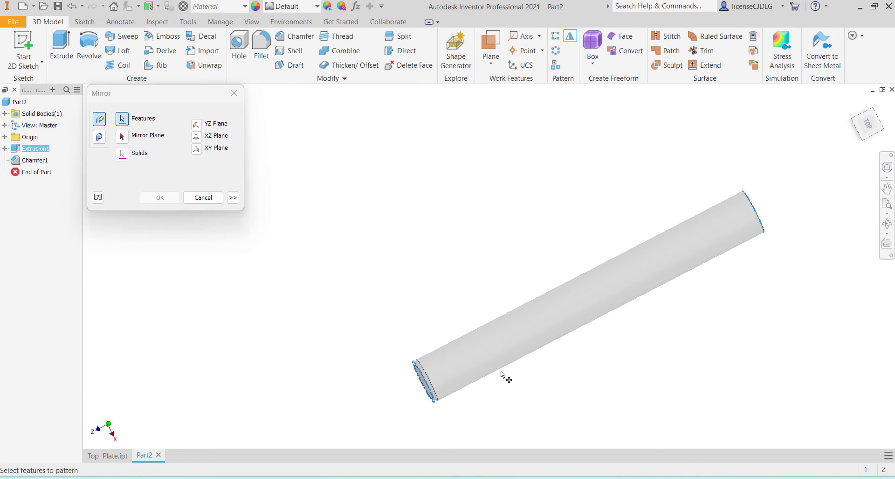
pyautogui.scroll(5, 422, 408)
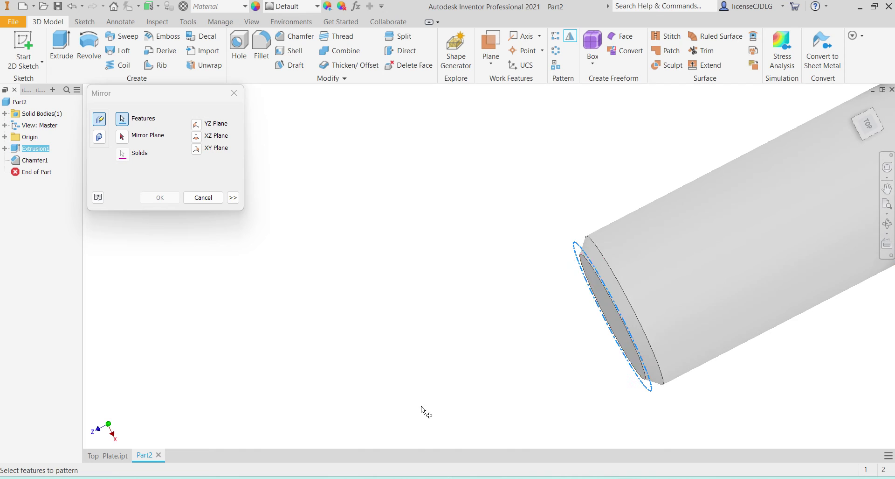
pyautogui.click(641, 345)
pyautogui.scroll(-5, 498, 318)
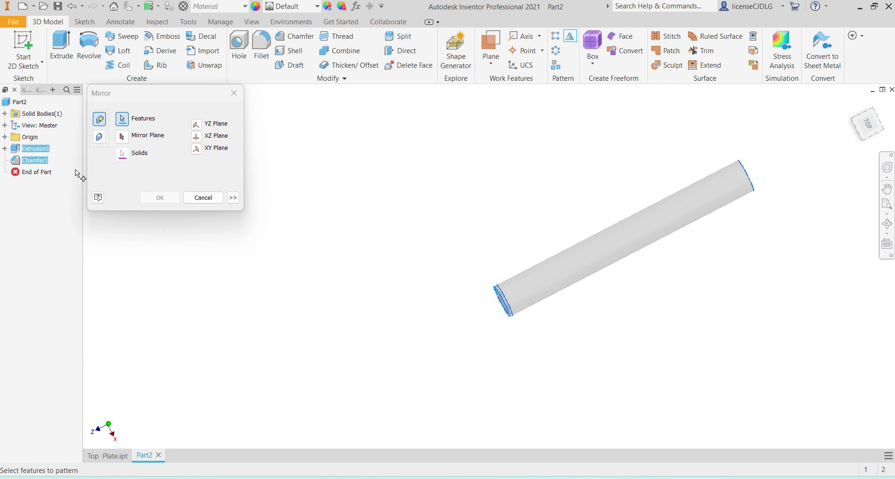
pyautogui.click(122, 136)
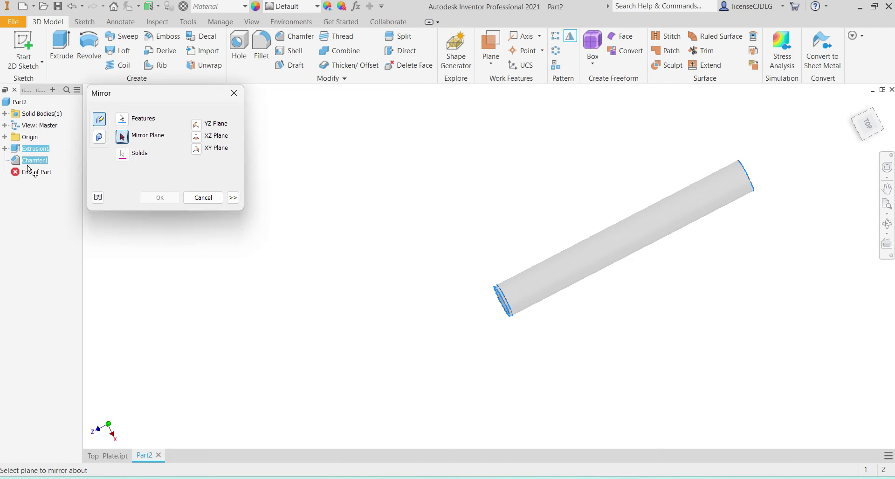
pyautogui.click(5, 136)
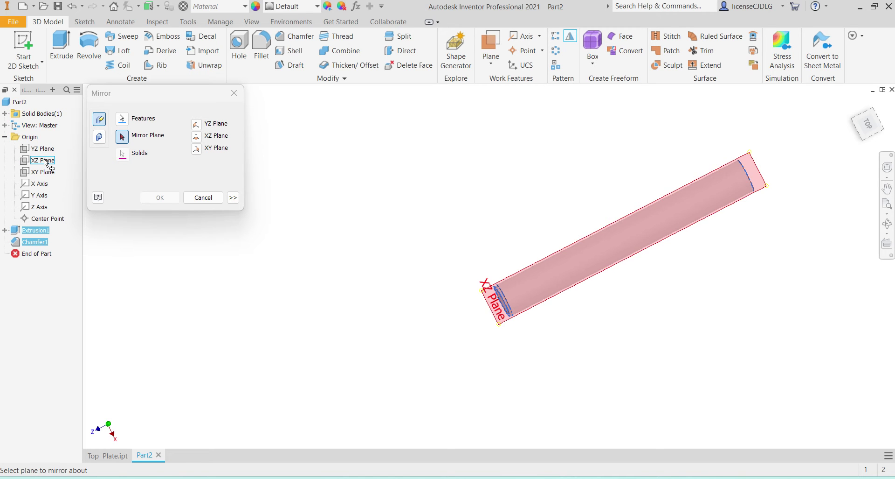
pyautogui.click(47, 171)
pyautogui.click(159, 198)
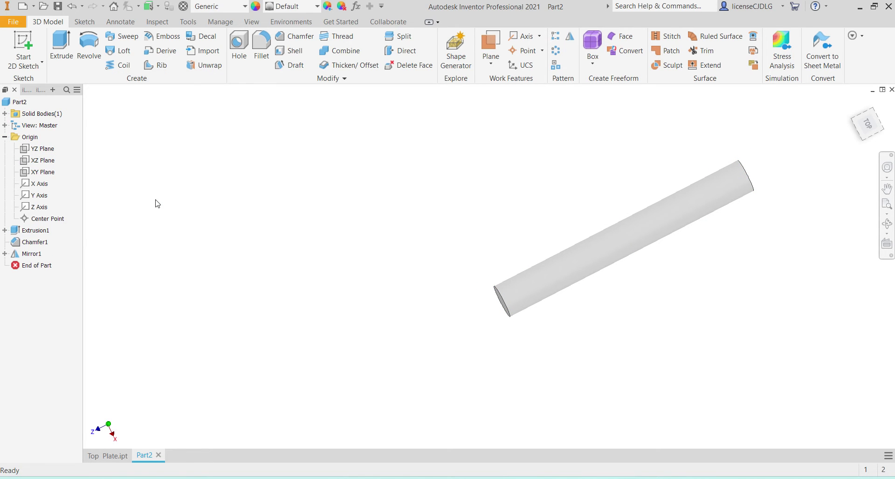
# - Undo the mirror and the front end chamfer
pyautogui.keyDown('shift'); pyautogui.moveTo(765, 307); pyautogui.dragTo(737, 268, button='middle'); pyautogui.keyUp('shift')
pyautogui.hotkey('ctrl', 'z')
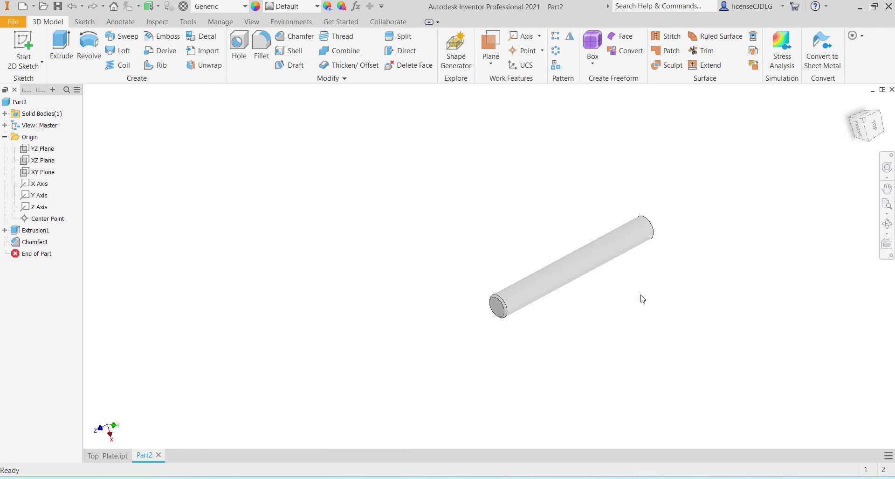
pyautogui.hotkey('ctrl', 'z')
# - Chamfer the front end edge of the pillar by 2 mm at 45 degrees
pyautogui.keyDown('shift'); pyautogui.moveTo(636, 370); pyautogui.dragTo(650, 393, button='middle'); pyautogui.keyUp('shift')
pyautogui.scroll(5, 545, 322)
pyautogui.scroll(-5, 662, 185)
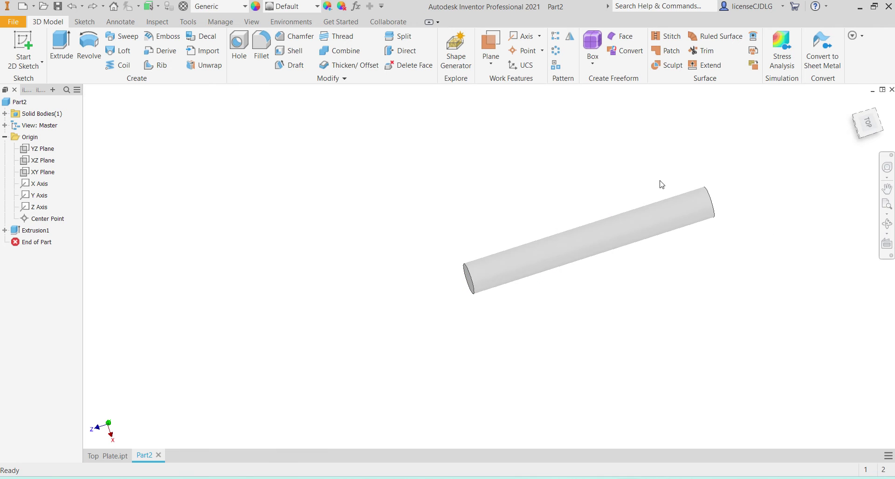
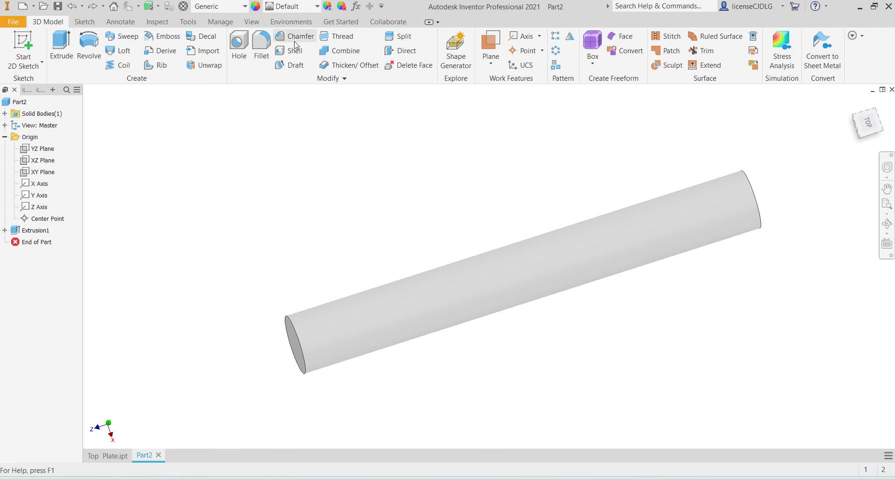
pyautogui.click(294, 339)
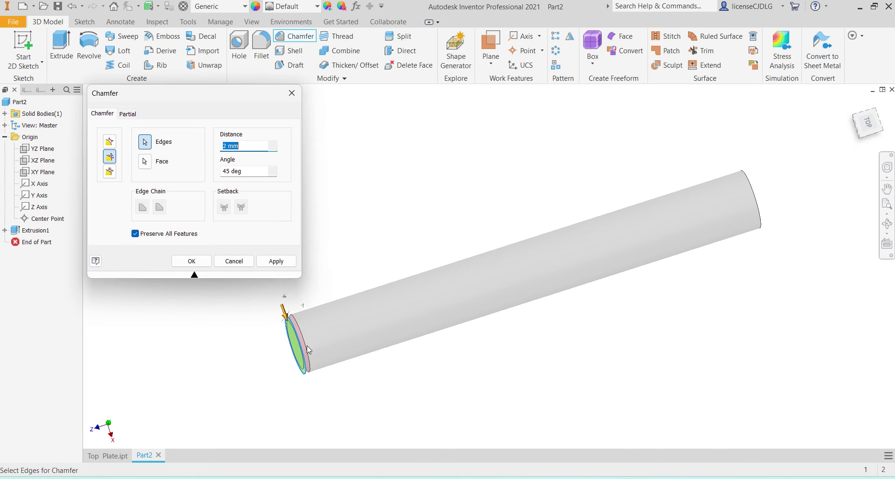
pyautogui.click(276, 261)
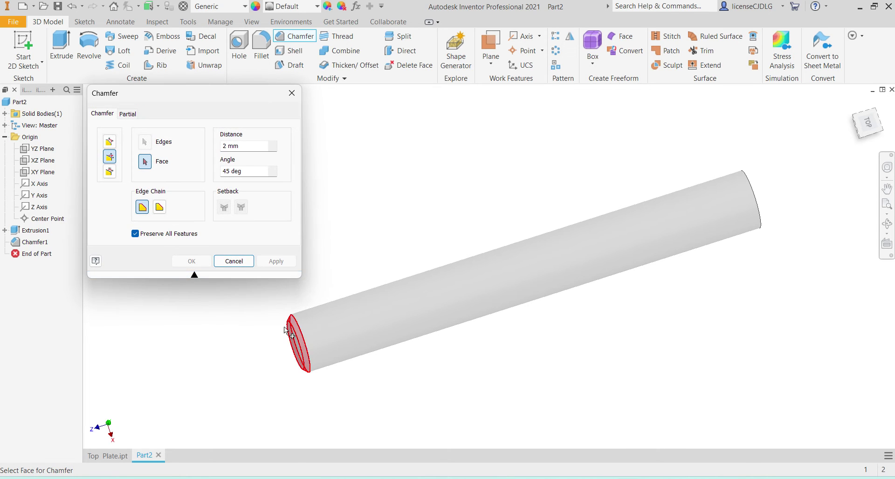
pyautogui.click(234, 261)
pyautogui.click(30, 242)
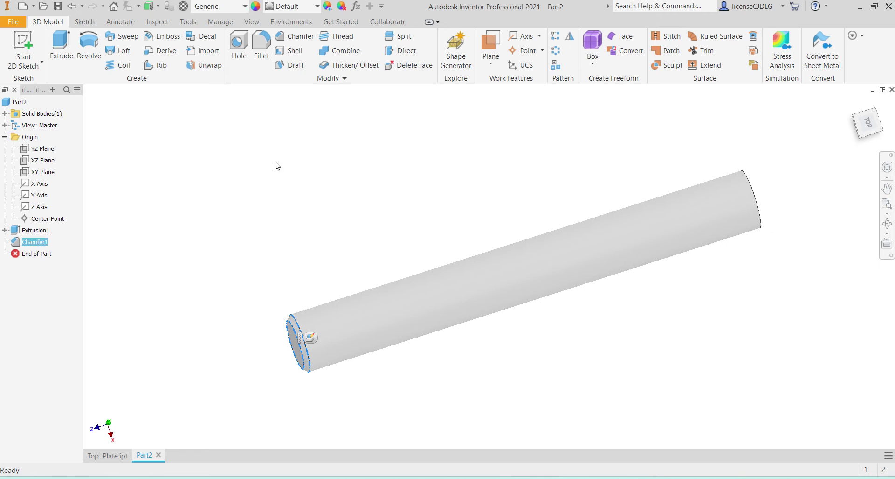
pyautogui.click(575, 39)
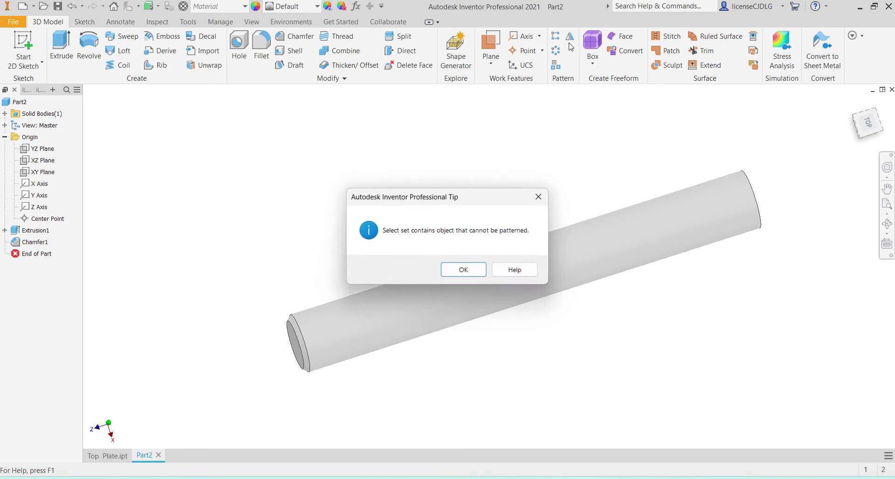
pyautogui.click(484, 275)
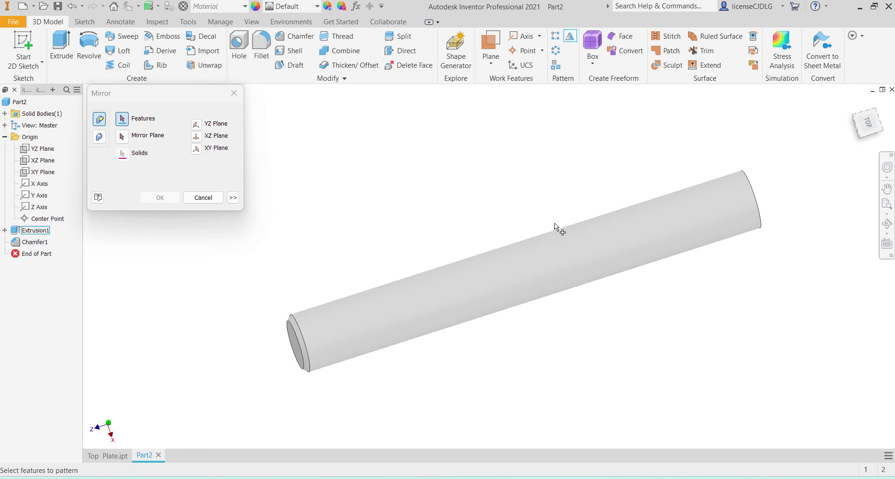
pyautogui.press('Escape')
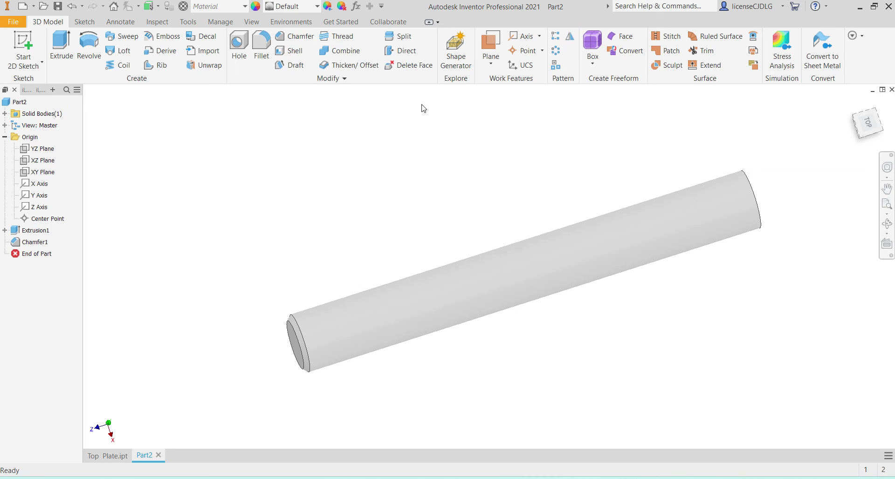
# - Chamfer the remaining unchamfered end edge of the guide pillar by 2 mm at 45 degrees
pyautogui.click(294, 36)
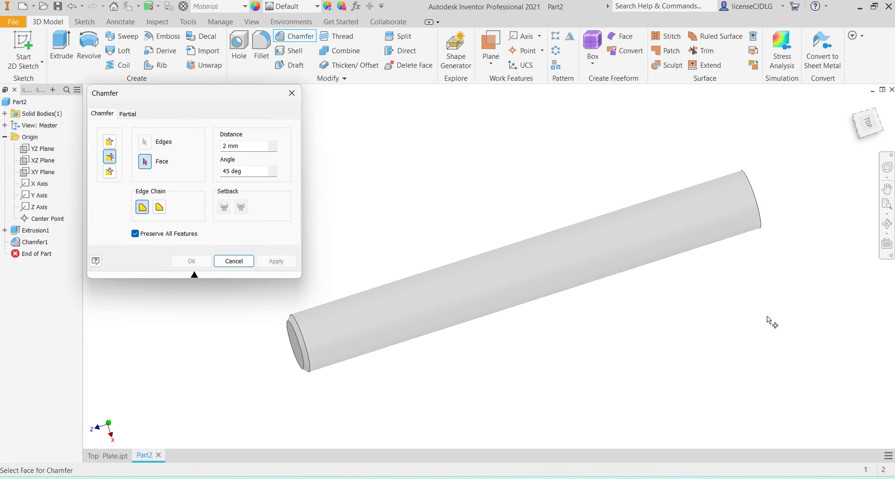
pyautogui.keyDown('shift'); pyautogui.moveTo(771, 320); pyautogui.dragTo(745, 328, button='middle'); pyautogui.keyUp('shift')
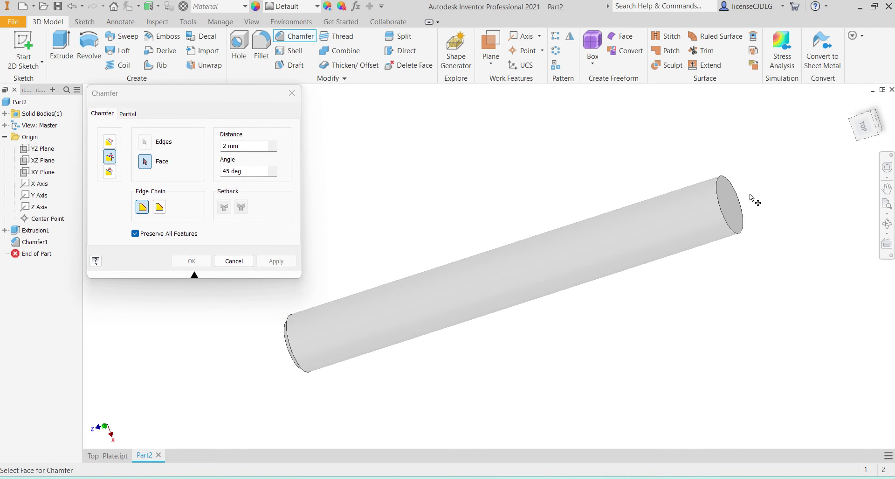
pyautogui.click(723, 217)
pyautogui.click(276, 260)
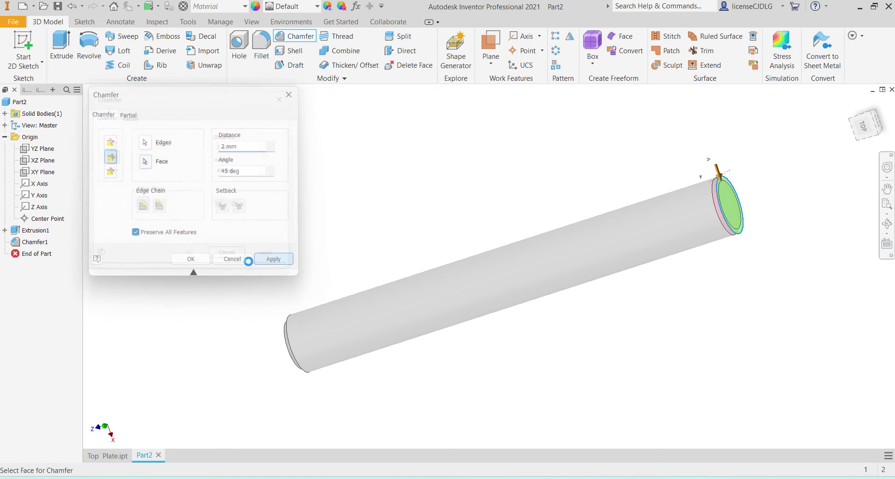
pyautogui.click(233, 261)
# - Save the part as Guide Piller in the Press tool design folder, replacing the existing file
pyautogui.keyDown('shift'); pyautogui.moveTo(434, 328); pyautogui.dragTo(438, 332, button='middle'); pyautogui.keyUp('shift')
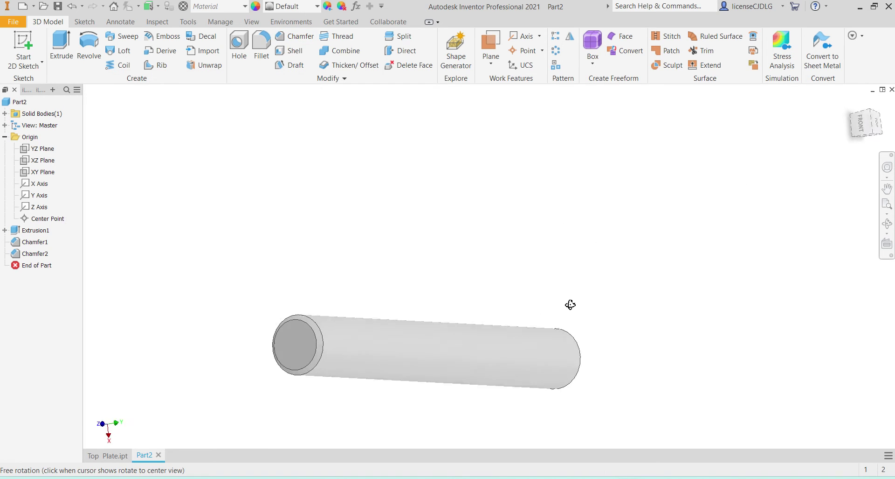
pyautogui.scroll(-3, 444, 336)
pyautogui.hotkey('ctrl', 's')
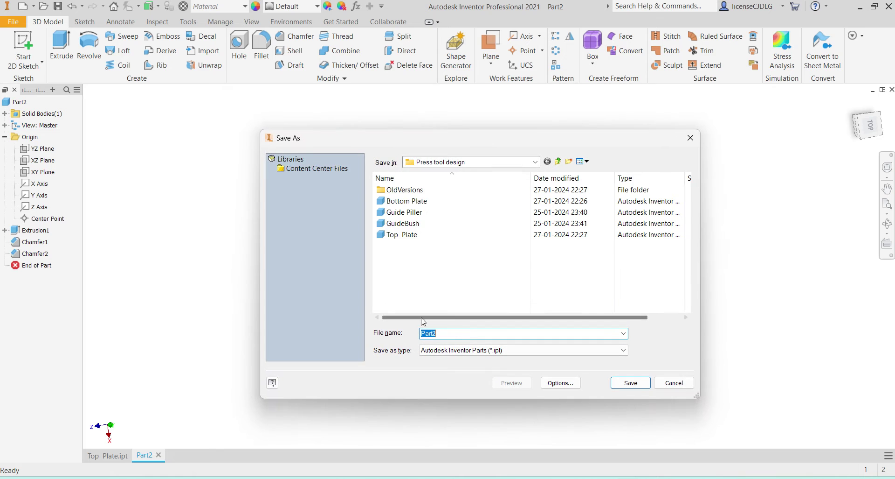
pyautogui.click(426, 216)
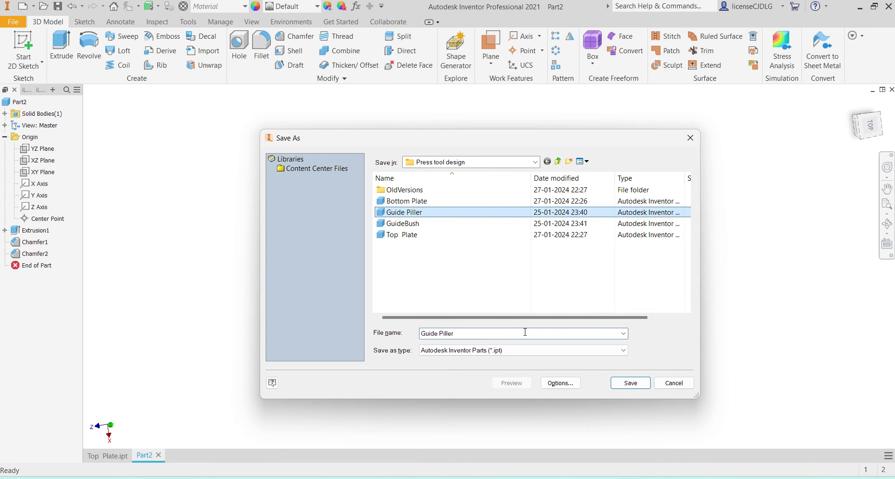
pyautogui.click(632, 383)
pyautogui.click(473, 301)
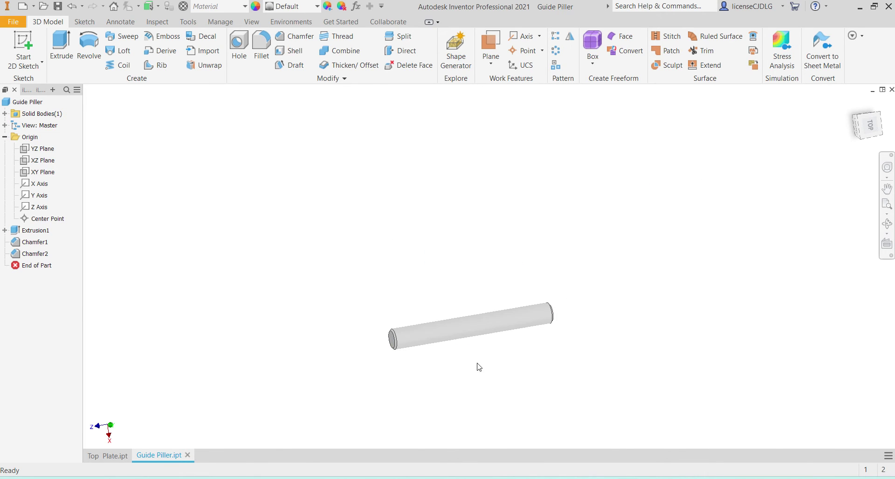
# - Check the guide bush dimensions in the Press Tool PDF and create a new part file in Inventor
pyautogui.hotkey('alt', 'Tab')
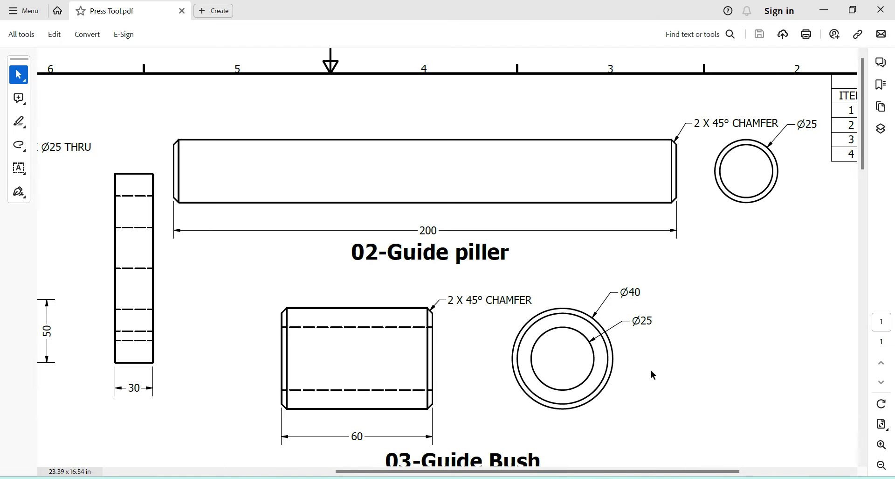
pyautogui.scroll(-5, 578, 317)
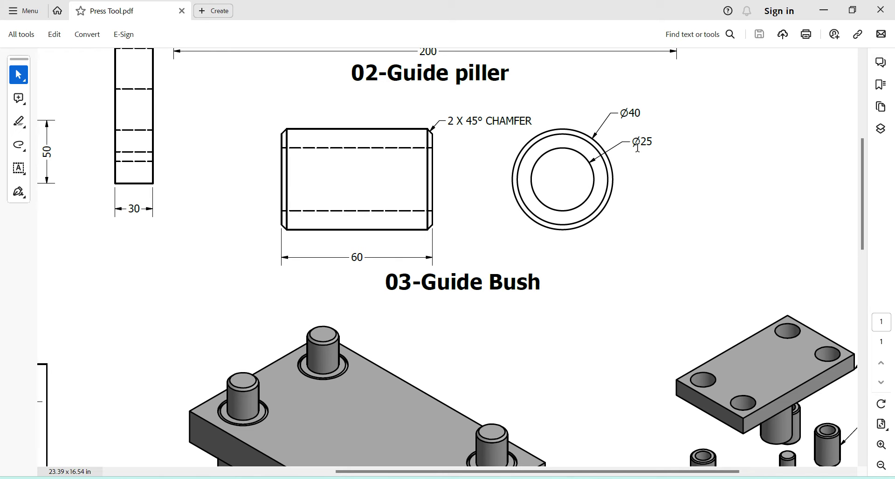
pyautogui.hotkey('alt', 'Tab')
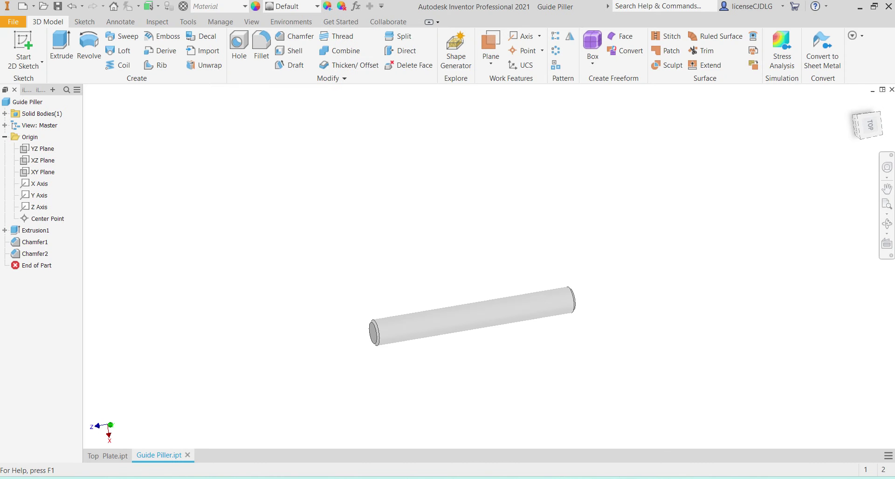
pyautogui.hotkey('ctrl', 'n')
pyautogui.click(759, 394)
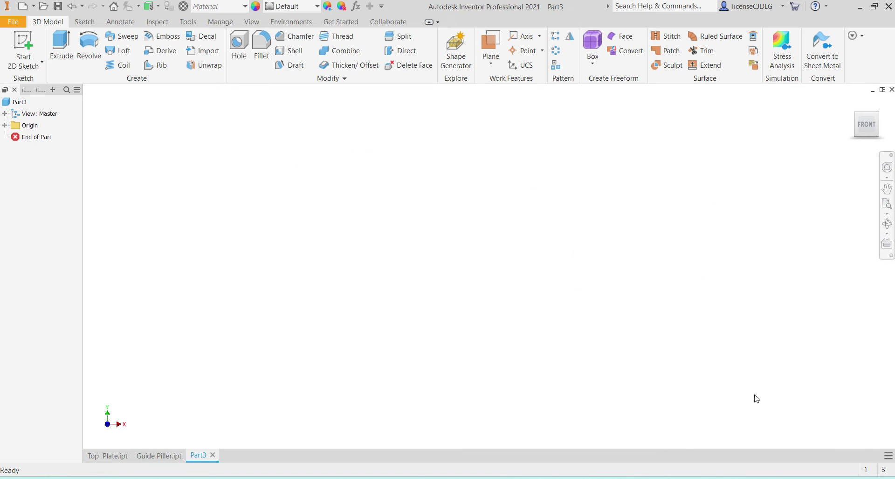
# - Sketch two concentric circles of 40 mm and 25 mm diameter on the XY plane, centred on the origin, and finish the sketch
pyautogui.click(30, 37)
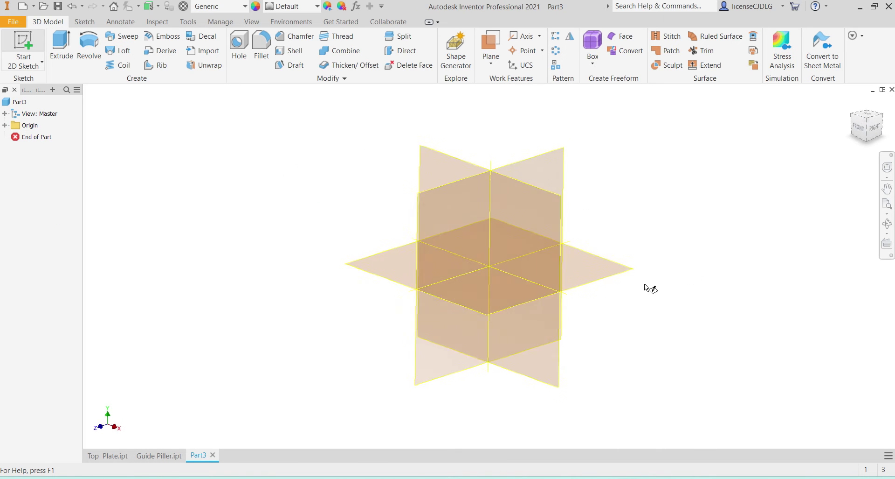
pyautogui.click(545, 243)
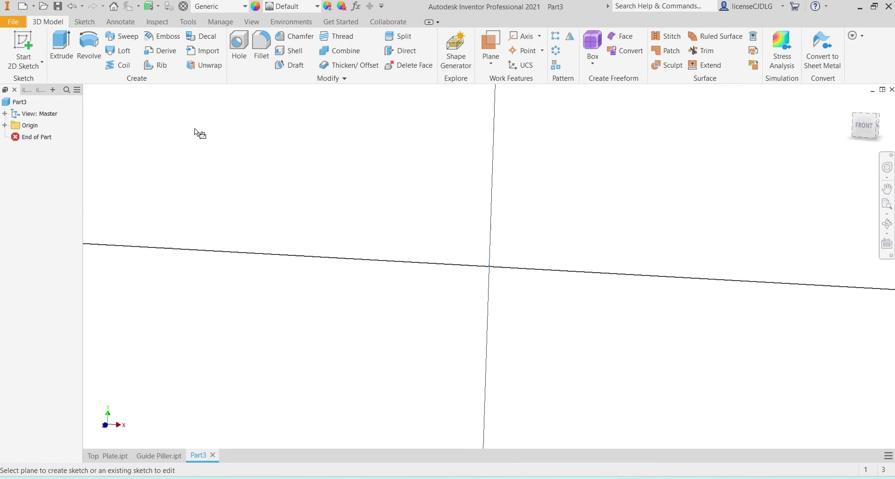
pyautogui.press('c')
pyautogui.click(489, 266)
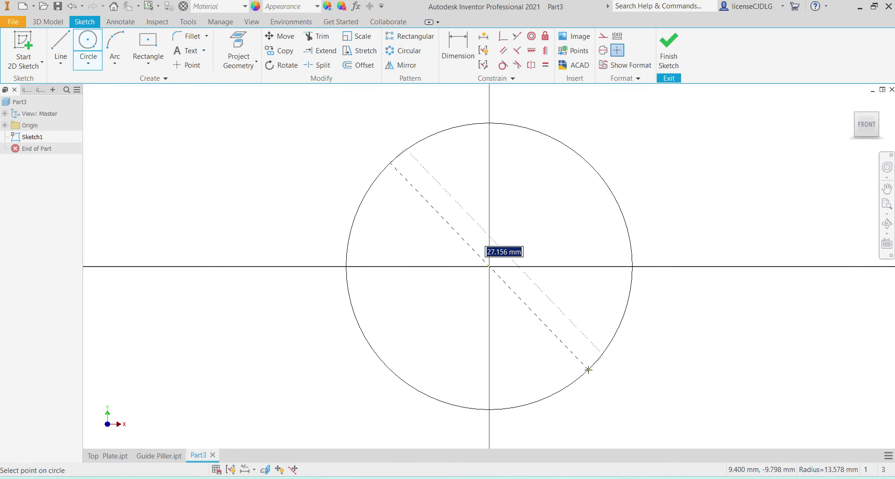
pyautogui.write('40')
pyautogui.press('Return')
pyautogui.press('Return')
pyautogui.write('25')
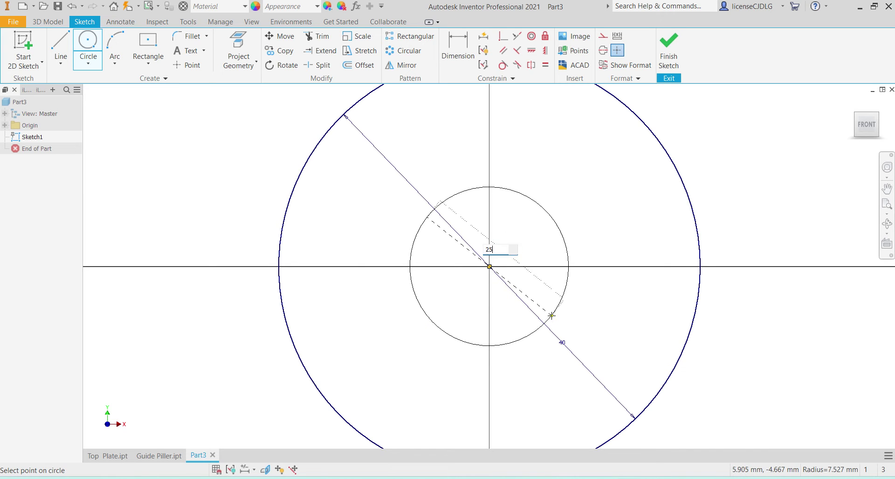
pyautogui.press('Return')
pyautogui.click(670, 56)
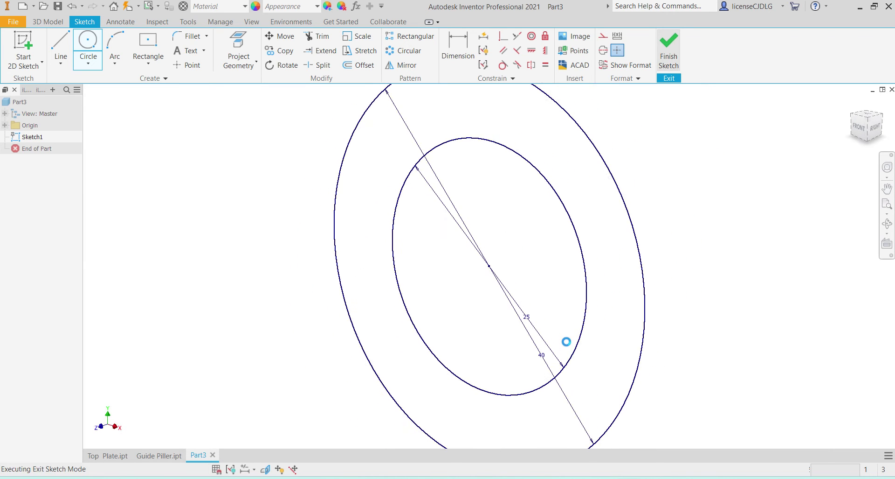
# - Extrude the ring between the two circles symmetrically to a total length of 60 mm
pyautogui.click(61, 47)
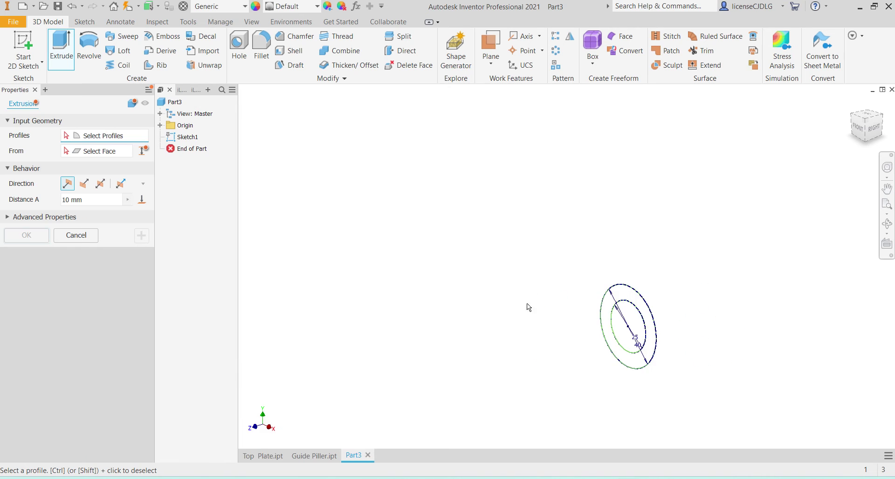
pyautogui.click(635, 297)
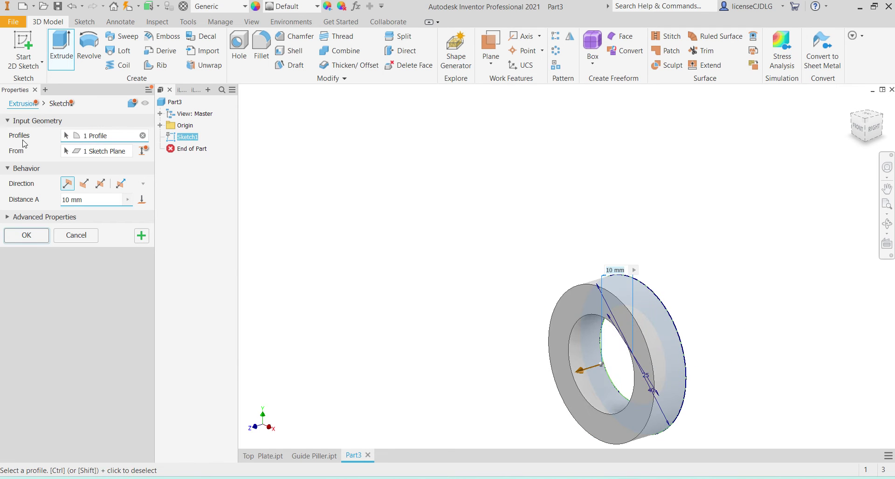
pyautogui.click(104, 184)
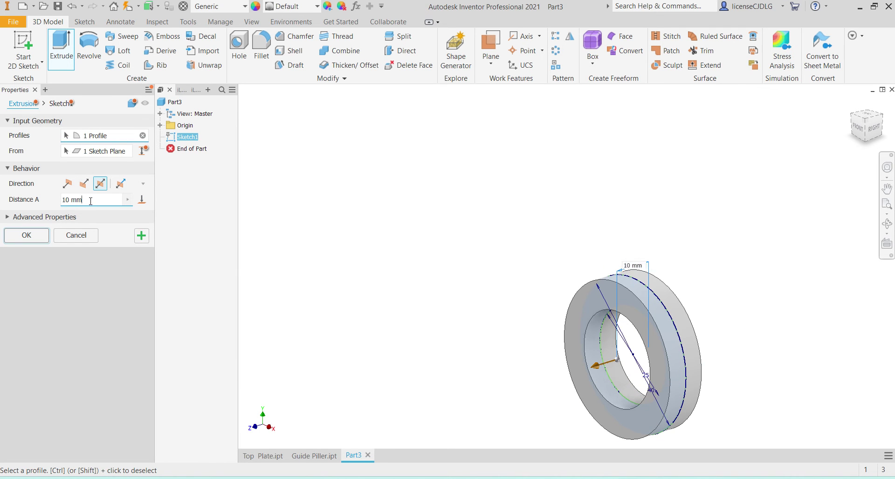
pyautogui.press('Return')
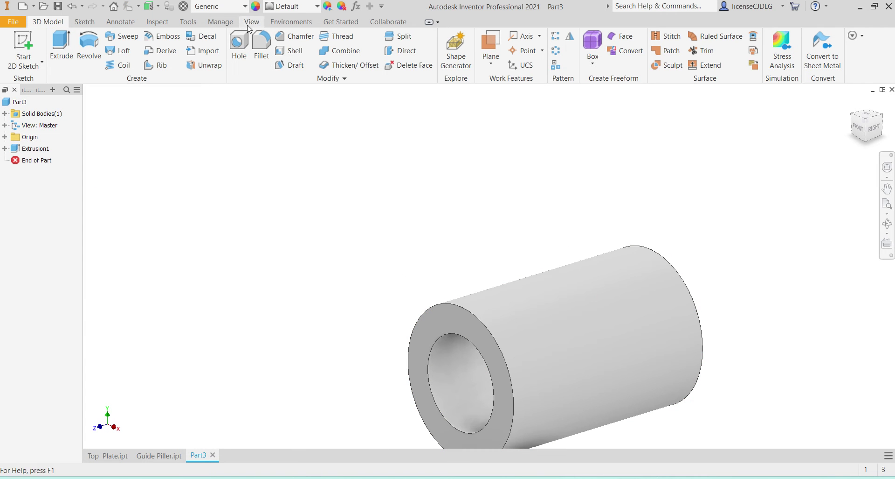
# - Chamfer the outer circular edges at both ends of the bush by 2 mm
pyautogui.click(295, 36)
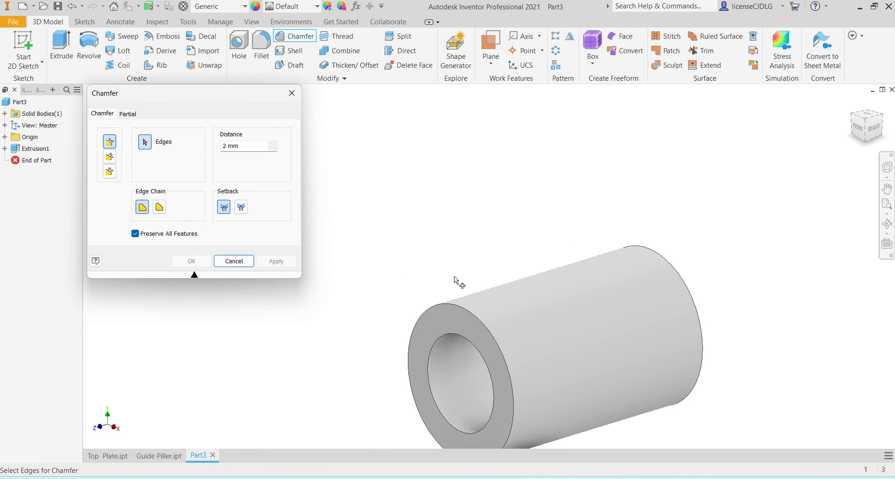
pyautogui.click(465, 311)
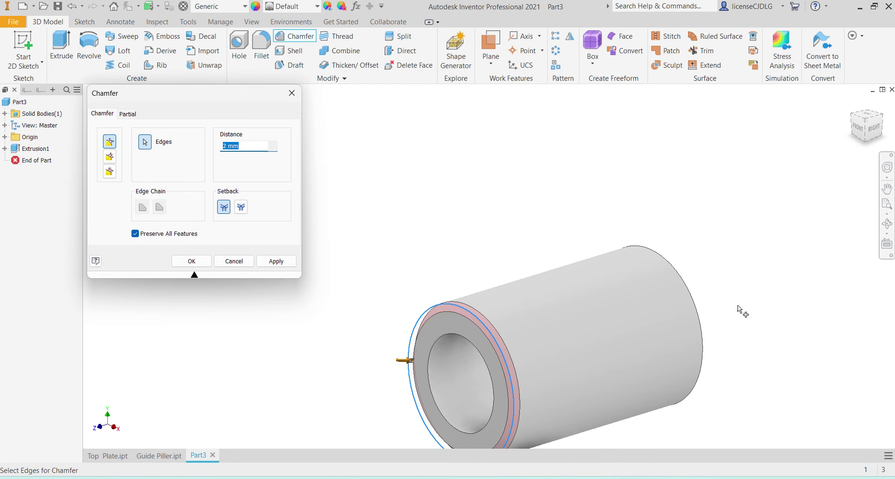
pyautogui.click(701, 315)
pyautogui.click(277, 261)
pyautogui.click(234, 260)
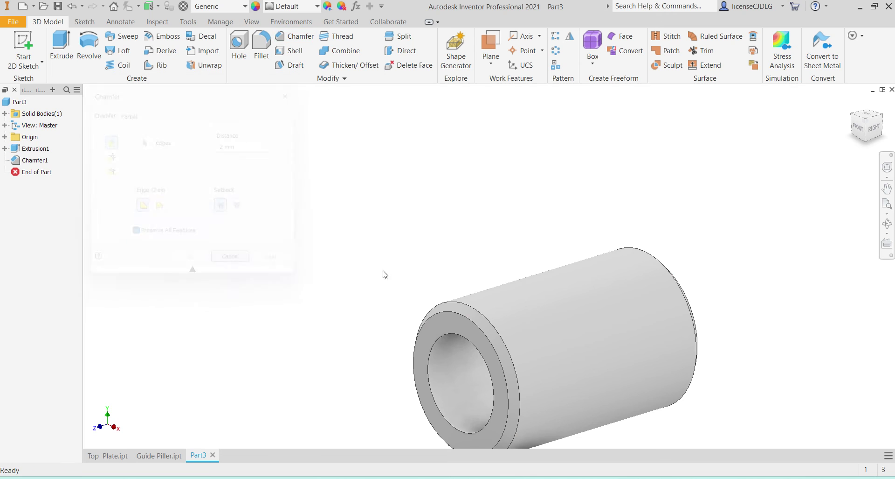
# - Save the part as GuideBush in the Press tool design folder, replacing the existing file
pyautogui.scroll(-5, 505, 219)
pyautogui.moveTo(571, 298); pyautogui.dragTo(502, 325, button='middle')
pyautogui.keyDown('shift'); pyautogui.moveTo(570, 336); pyautogui.dragTo(486, 321, button='middle'); pyautogui.keyUp('shift')
pyautogui.hotkey('ctrl', 's')
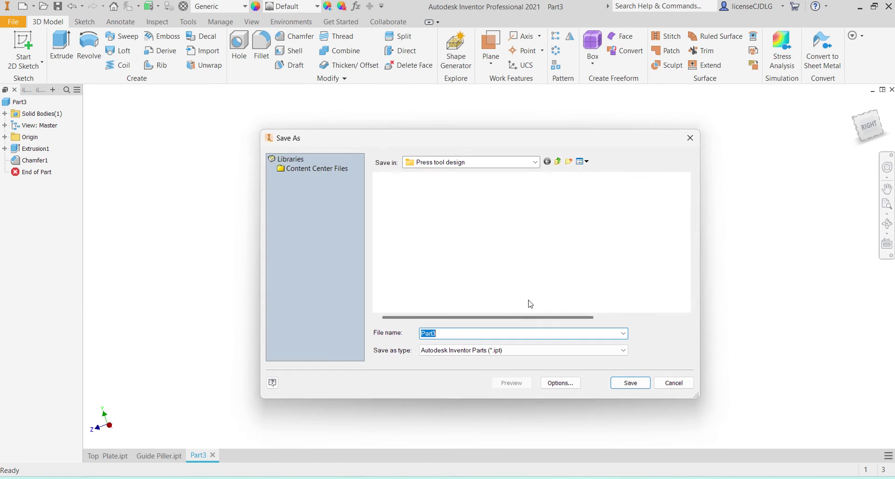
pyautogui.click(420, 223)
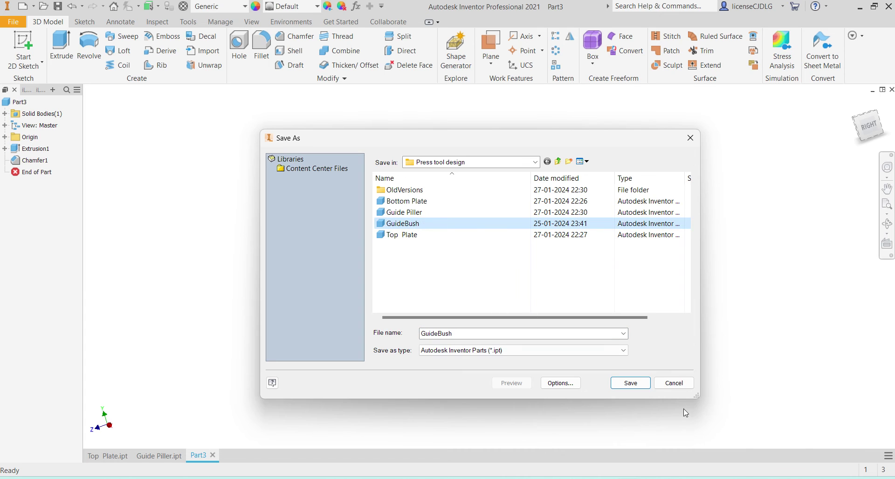
pyautogui.click(632, 383)
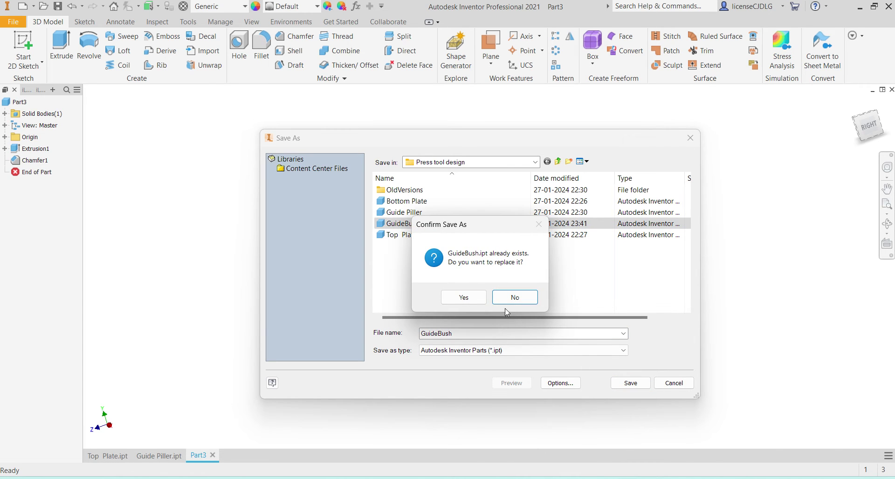
pyautogui.click(464, 297)
# - Examine the chamfered guide bush, and the press tool assembly and exploded views in the Press Tool PDF
pyautogui.moveTo(562, 294); pyautogui.dragTo(614, 336, button='middle')
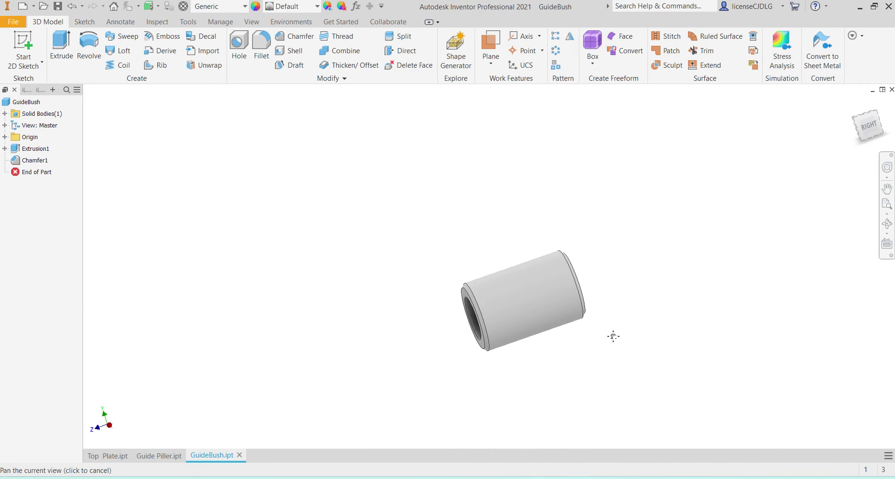
pyautogui.moveTo(565, 356)
pyautogui.keyDown('shift'); pyautogui.mouseDown(button='middle')
pyautogui.moveTo(611, 314)
pyautogui.moveTo(554, 351)
pyautogui.mouseUp(button='middle'); pyautogui.keyUp('shift')
pyautogui.scroll(5, 566, 346)
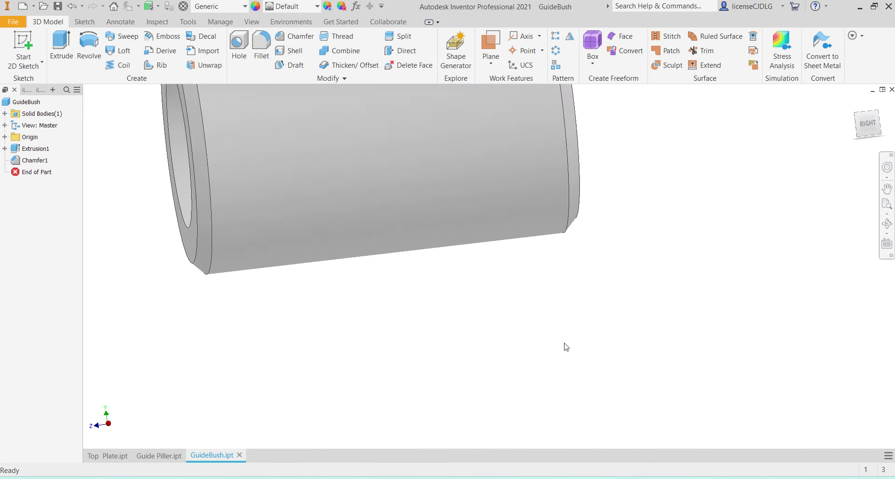
pyautogui.scroll(-5, 566, 346)
pyautogui.scroll(1, 536, 340)
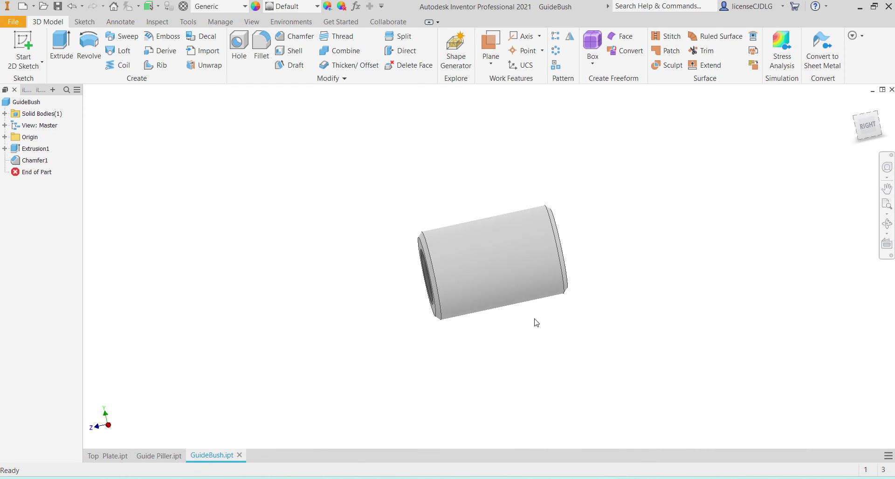
pyautogui.hotkey('alt', 'Tab')
pyautogui.scroll(-6, 595, 286)
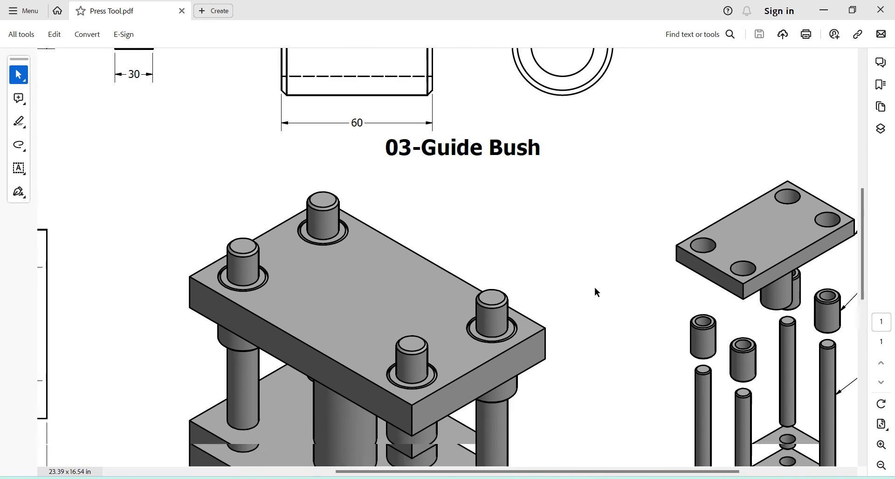
pyautogui.scroll(-2, 457, 317)
pyautogui.scroll(3, 457, 316)
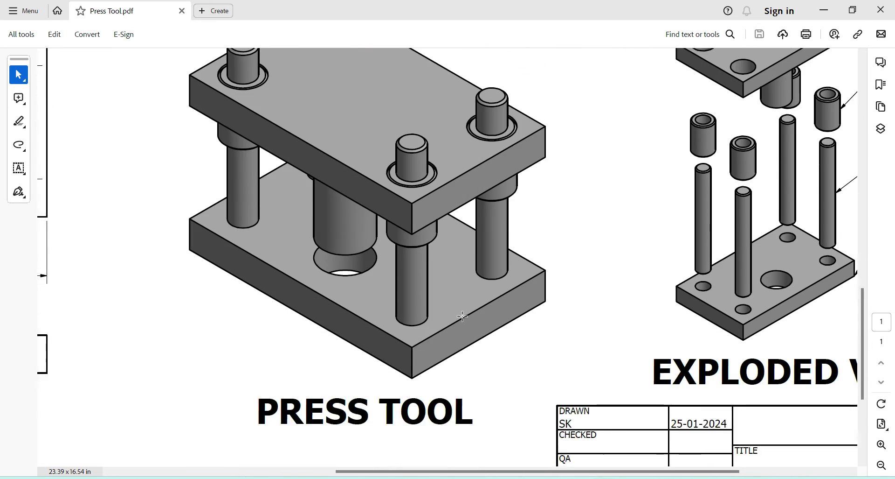
# - Return to Inventor and create a new assembly from the metric Standard (mm).iam template
pyautogui.hotkey('alt', 'Tab')
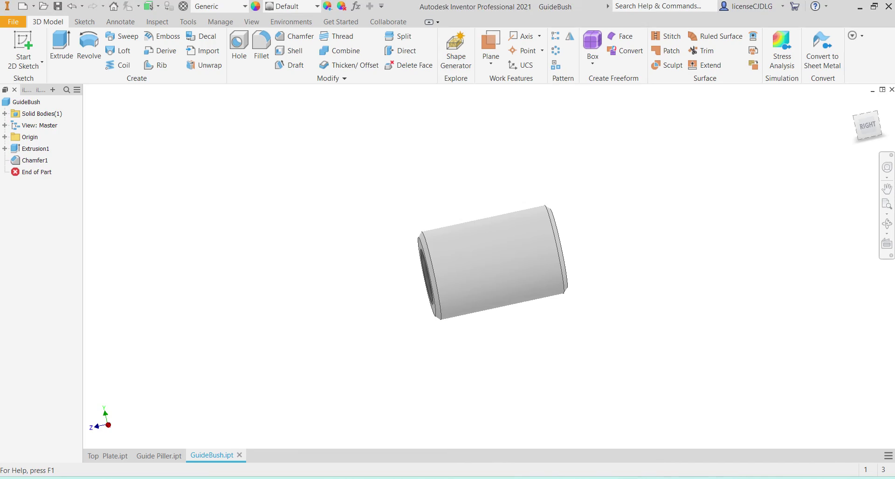
pyautogui.hotkey('ctrl', 'n')
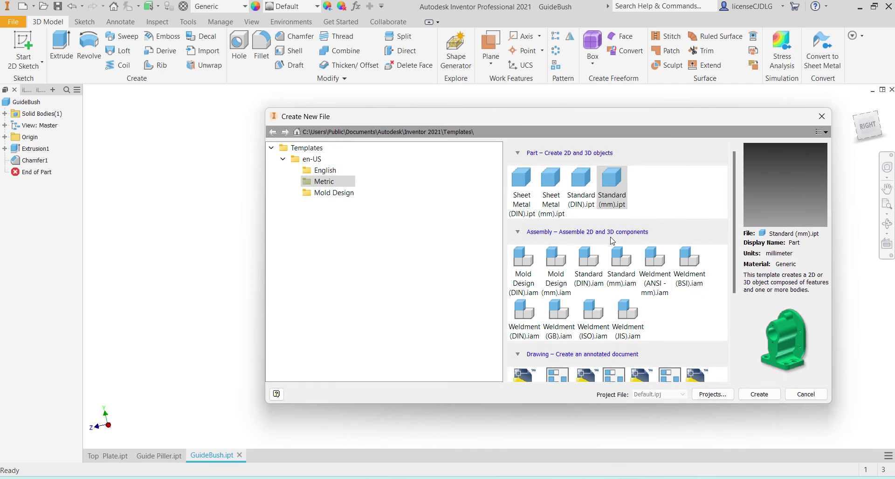
pyautogui.click(623, 271)
pyautogui.click(758, 394)
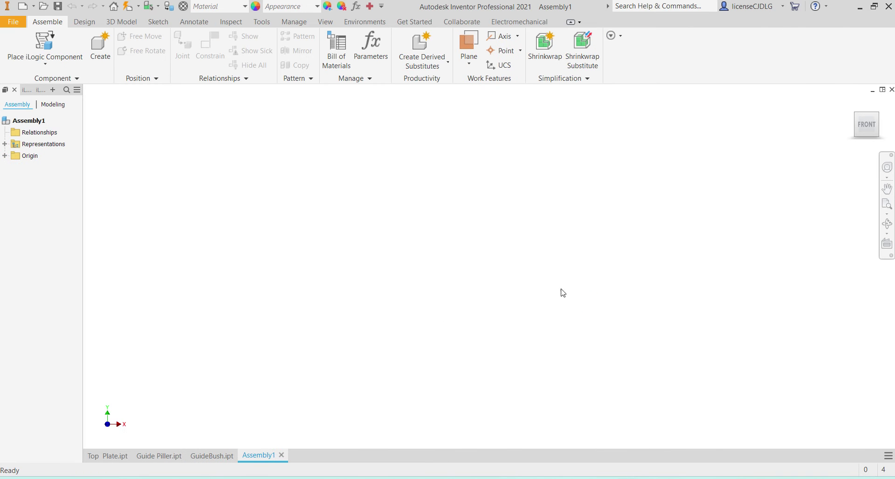
# - Place one instance each of Bottom Plate, Guide Piller, GuideBush and Top Plate from the Press tool design folder into the assembly
pyautogui.click(49, 71)
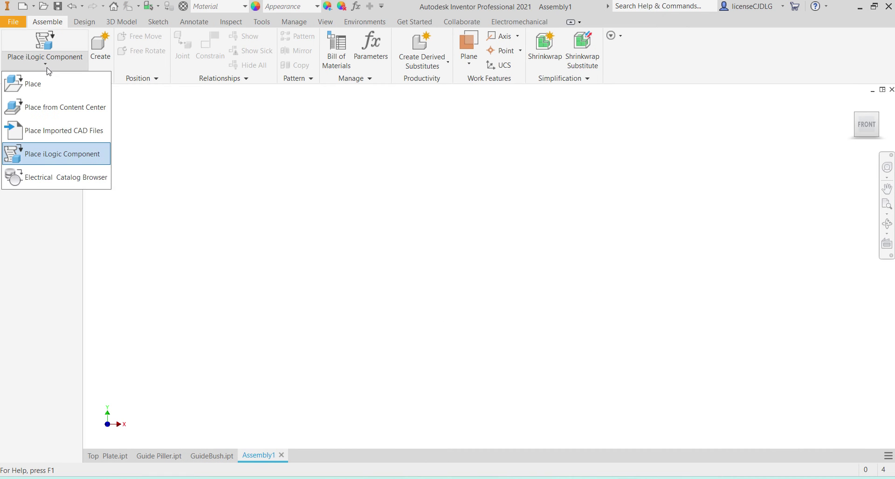
pyautogui.click(29, 84)
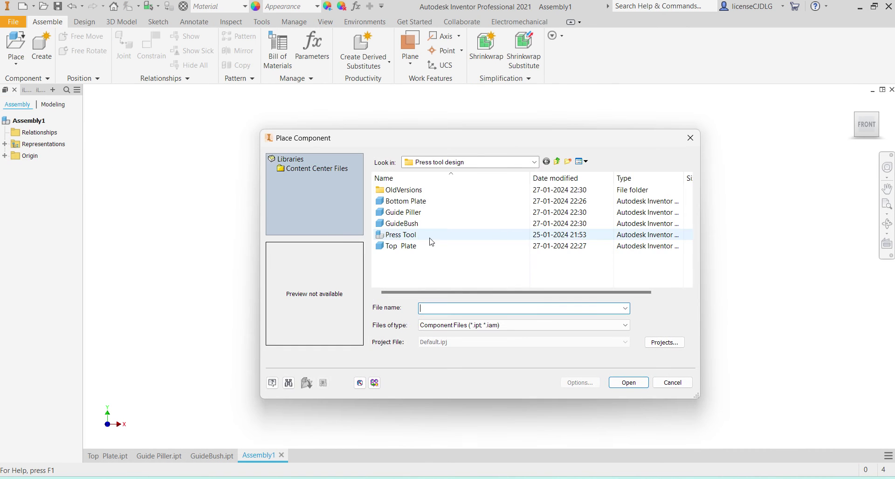
pyautogui.click(471, 202)
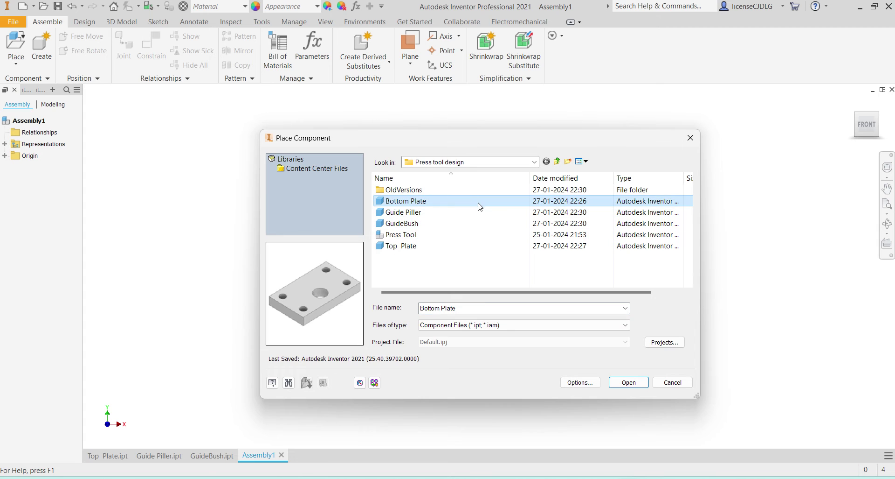
pyautogui.keyDown('shift'); pyautogui.click(458, 223); pyautogui.keyUp('shift')
pyautogui.keyDown('ctrl'); pyautogui.click(450, 247); pyautogui.keyUp('ctrl')
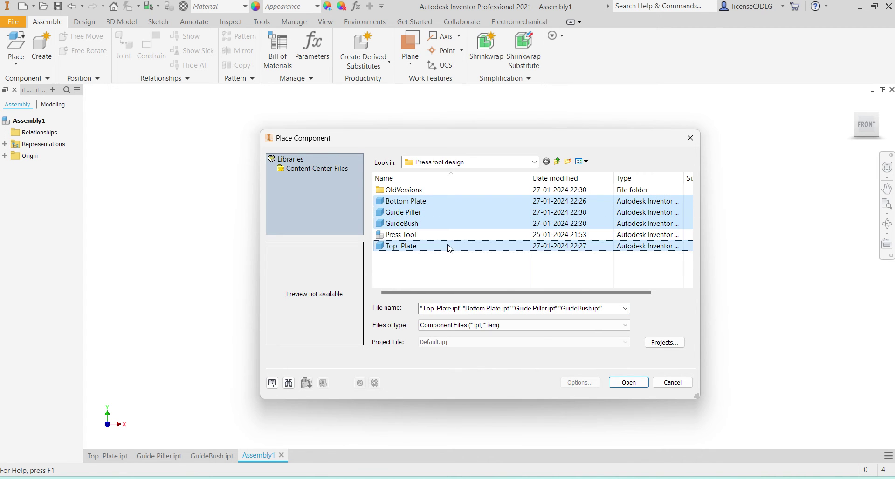
pyautogui.click(627, 383)
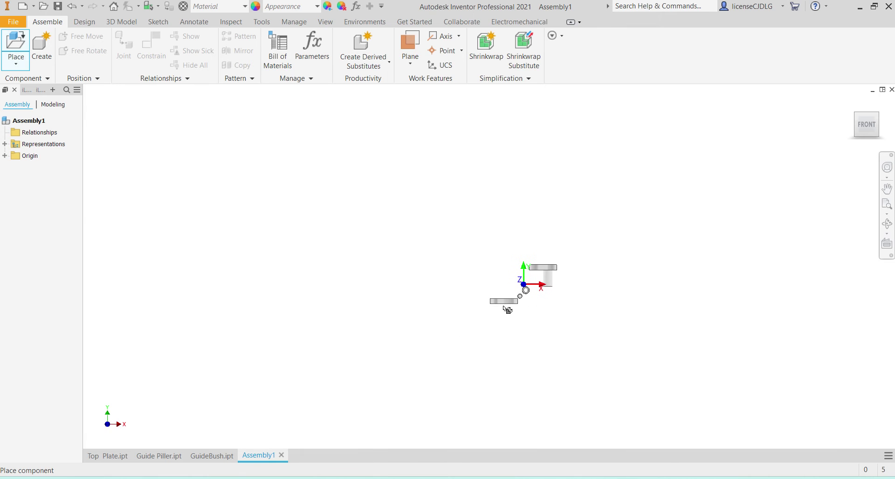
pyautogui.click(510, 330)
pyautogui.rightClick(563, 313)
pyautogui.click(600, 313)
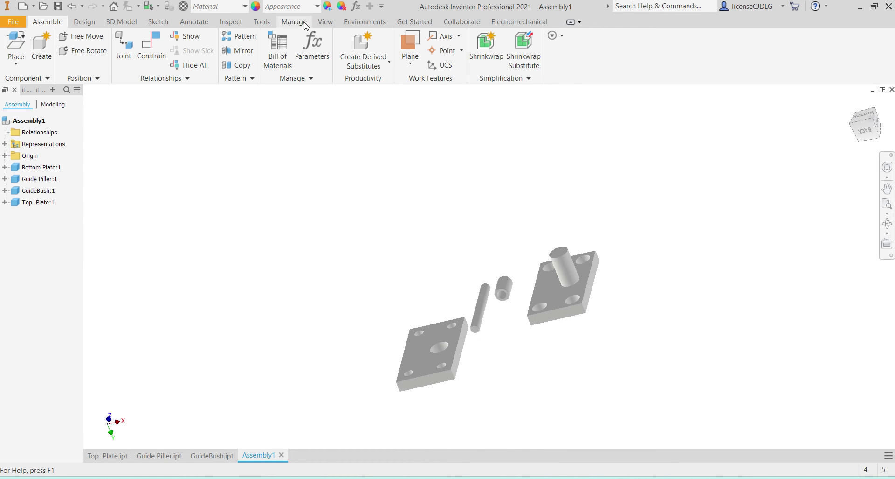
# - Set the assembly's visual style to Shaded with Edges
pyautogui.click(326, 22)
pyautogui.click(225, 46)
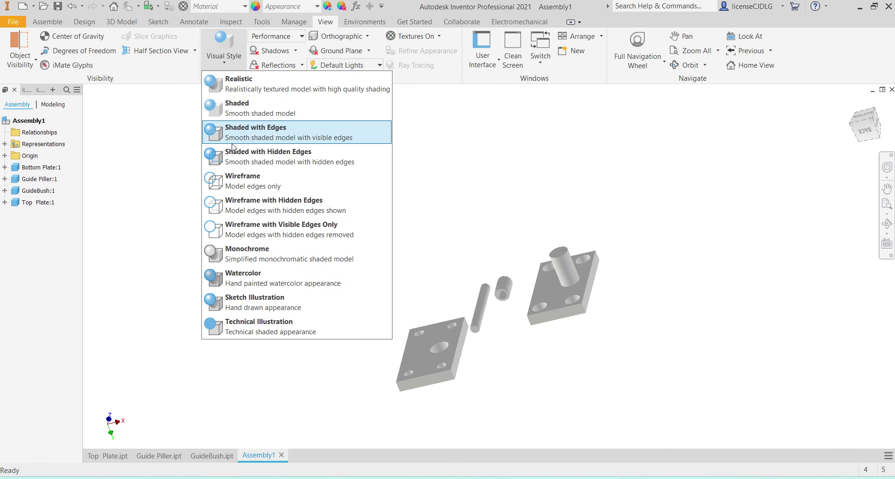
pyautogui.click(243, 133)
pyautogui.scroll(-3, 442, 293)
pyautogui.keyDown('shift'); pyautogui.moveTo(442, 293); pyautogui.dragTo(370, 329, button='middle'); pyautogui.keyUp('shift')
pyautogui.scroll(5, 444, 338)
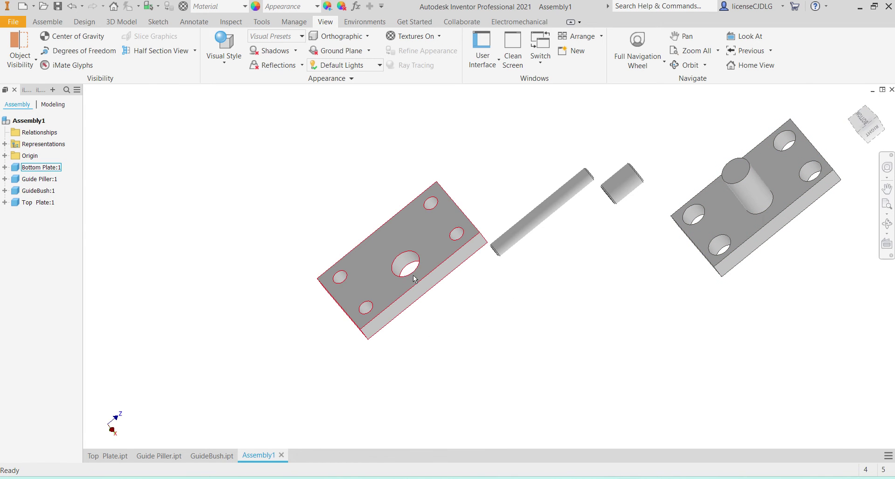
pyautogui.scroll(-3, 413, 266)
pyautogui.keyDown('shift'); pyautogui.moveTo(412, 266); pyautogui.dragTo(424, 261, button='middle'); pyautogui.keyUp('shift')
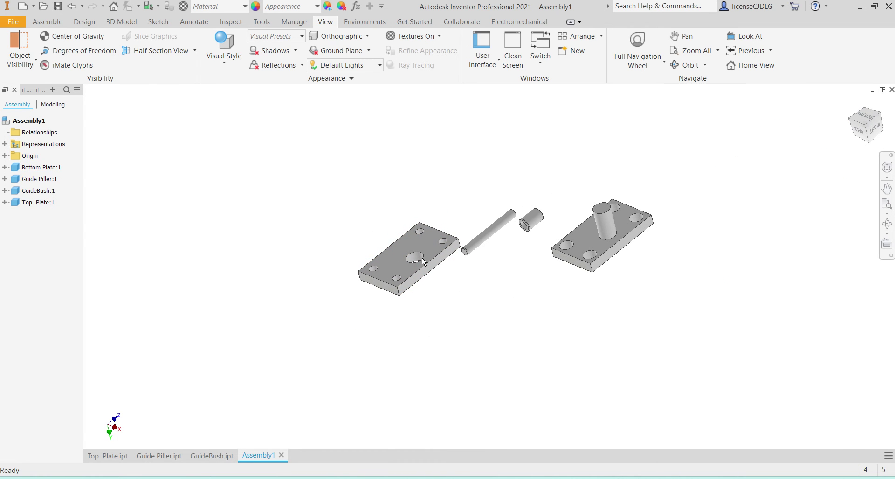
# - Mate the bottom plate's YZ plane to the assembly's YZ origin plane with zero offset
pyautogui.click(4, 156)
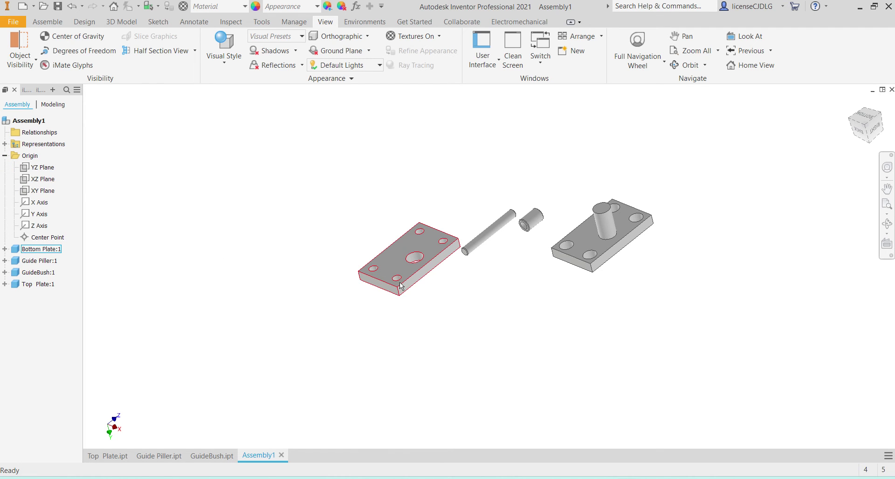
pyautogui.press('c')
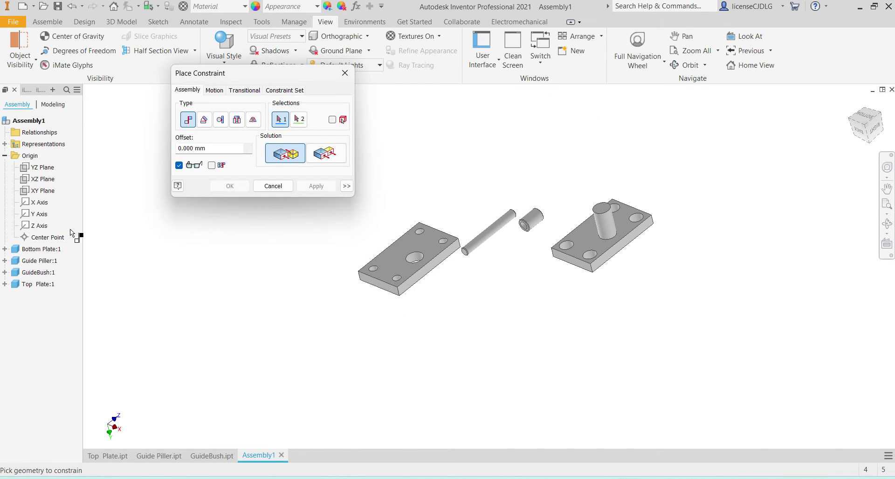
pyautogui.click(5, 248)
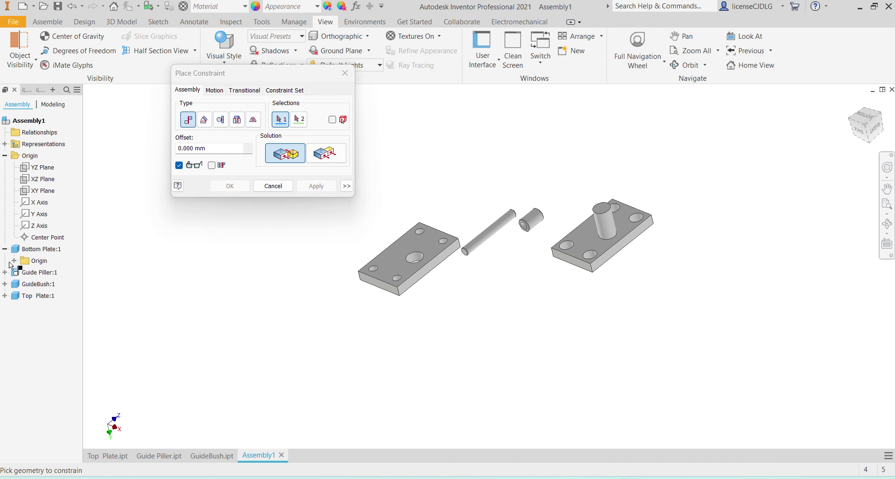
pyautogui.click(14, 260)
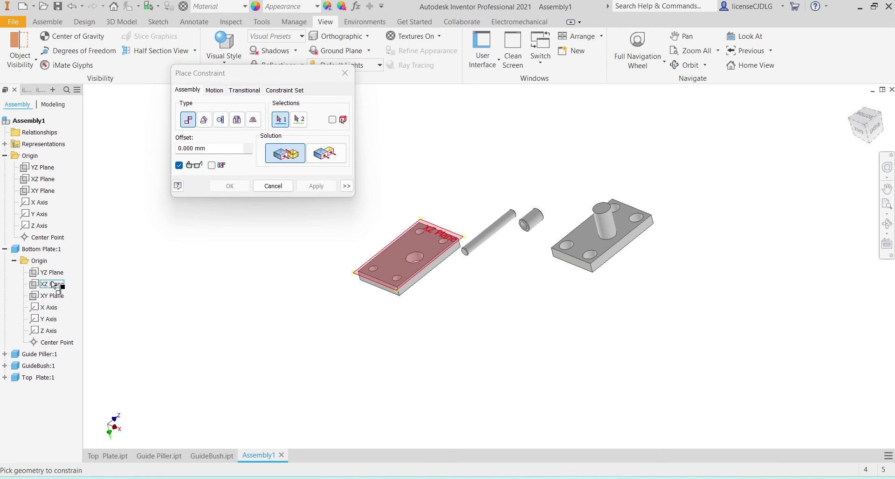
pyautogui.click(42, 168)
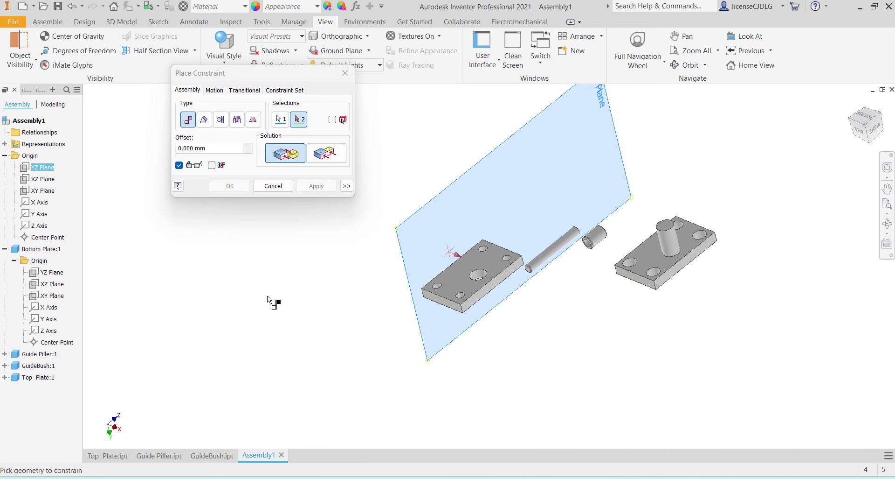
pyautogui.click(51, 273)
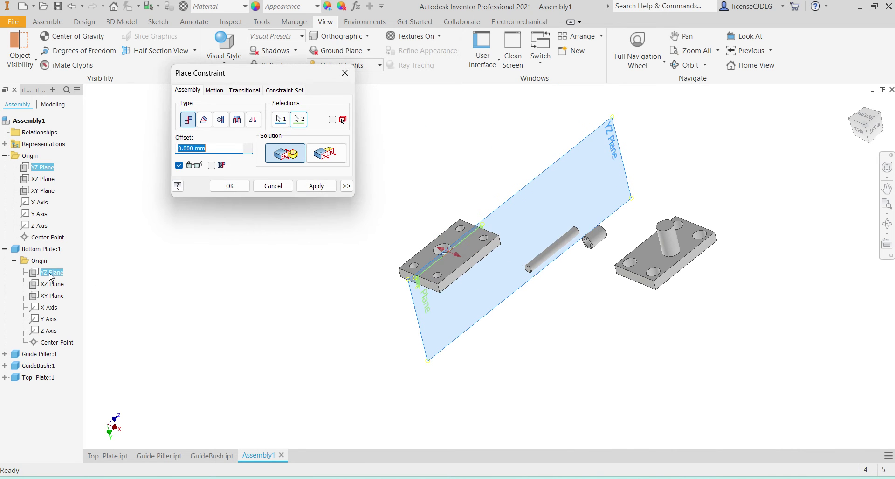
pyautogui.click(316, 188)
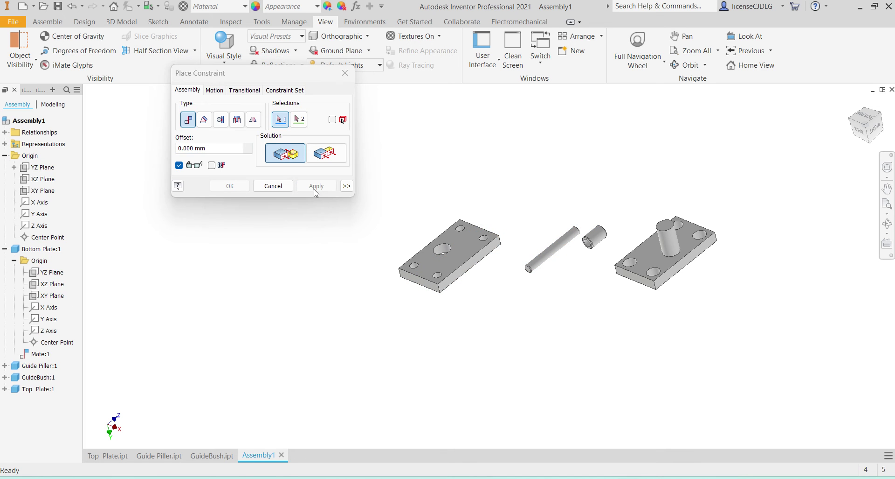
# - Mate the bottom plate's XZ plane to the assembly's XZ origin plane with zero offset
pyautogui.click(41, 182)
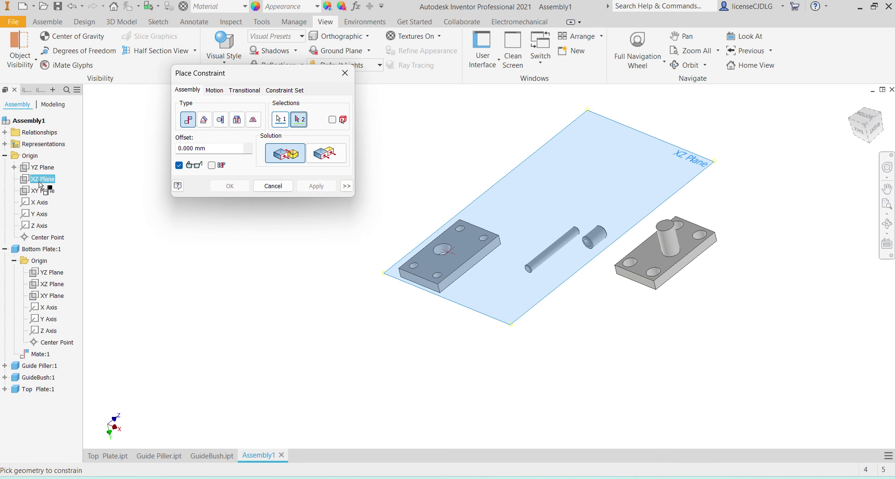
pyautogui.click(55, 288)
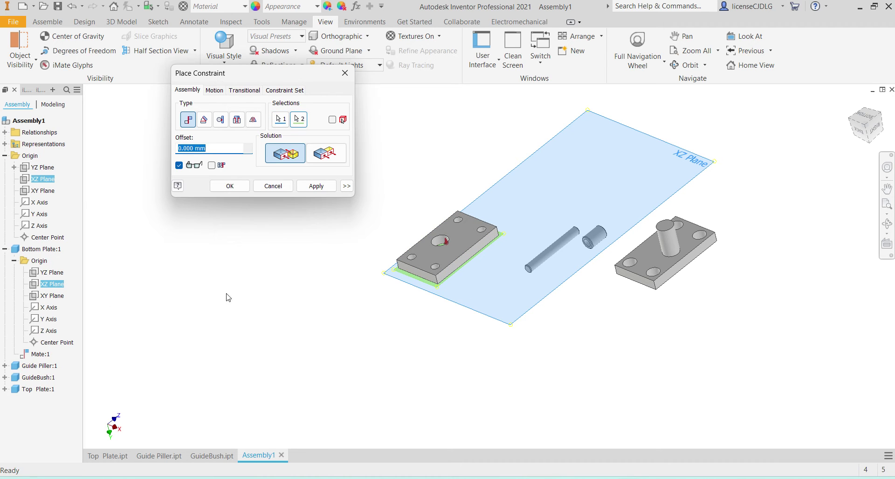
pyautogui.click(317, 186)
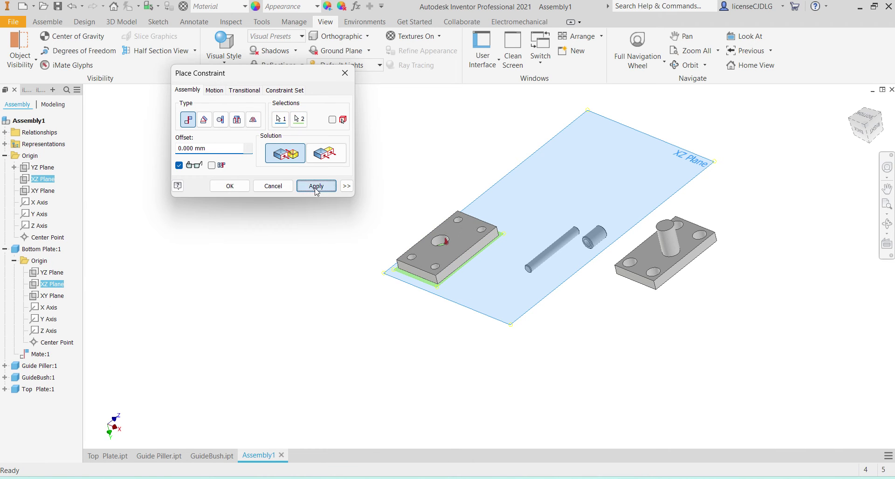
# - Constrain the bottom plate's XY plane flush with the assembly's XY origin plane
pyautogui.click(53, 298)
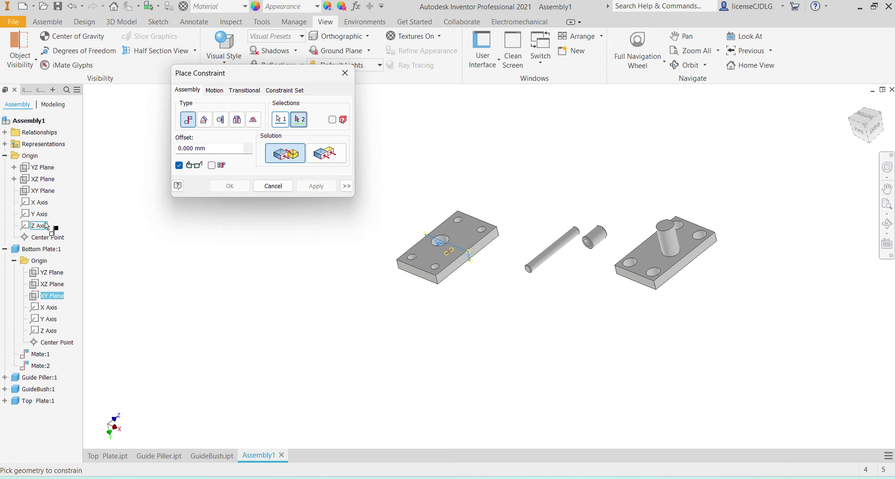
pyautogui.click(47, 192)
pyautogui.click(332, 154)
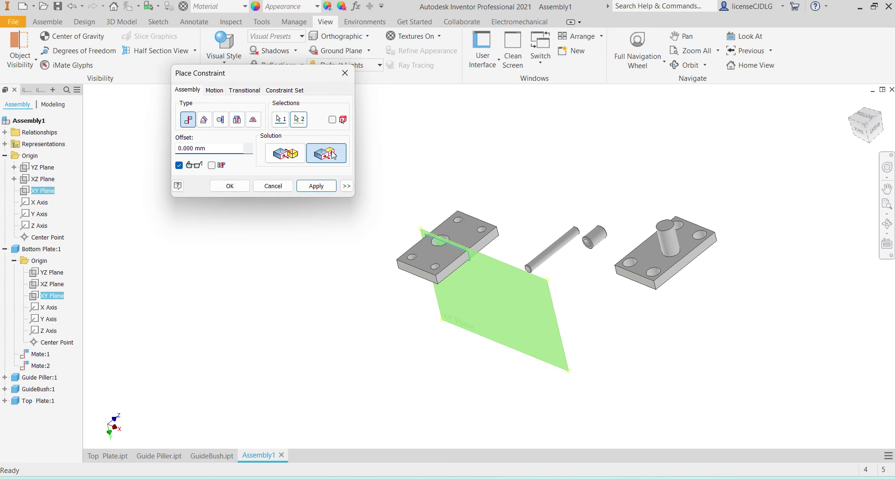
pyautogui.click(322, 188)
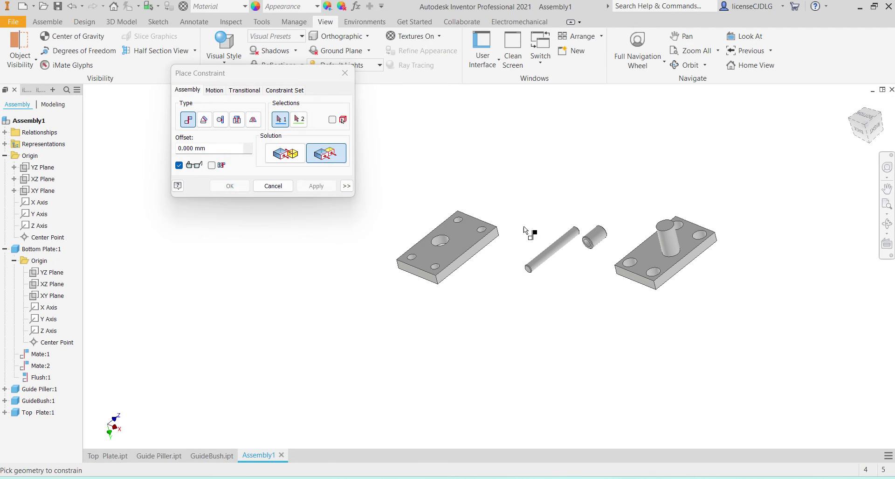
pyautogui.click(274, 185)
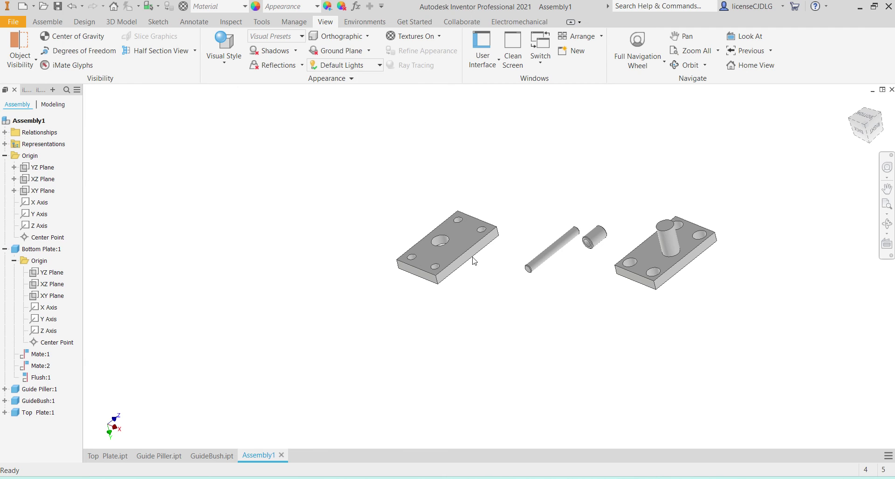
# - Move the top plate to the opposite side of the bottom plate, clear of the pillar and bush
pyautogui.click(451, 259)
pyautogui.scroll(5, 454, 237)
pyautogui.scroll(-6, 455, 237)
pyautogui.keyDown('shift'); pyautogui.moveTo(464, 276); pyautogui.dragTo(448, 312, button='middle'); pyautogui.keyUp('shift')
pyautogui.moveTo(370, 396); pyautogui.dragTo(399, 227)
pyautogui.keyDown('shift'); pyautogui.moveTo(398, 227); pyautogui.dragTo(462, 349, button='middle'); pyautogui.keyUp('shift')
# - Reposition the top plate with Free Move and turn it over with Free Rotate so its shank is underneath
pyautogui.click(47, 21)
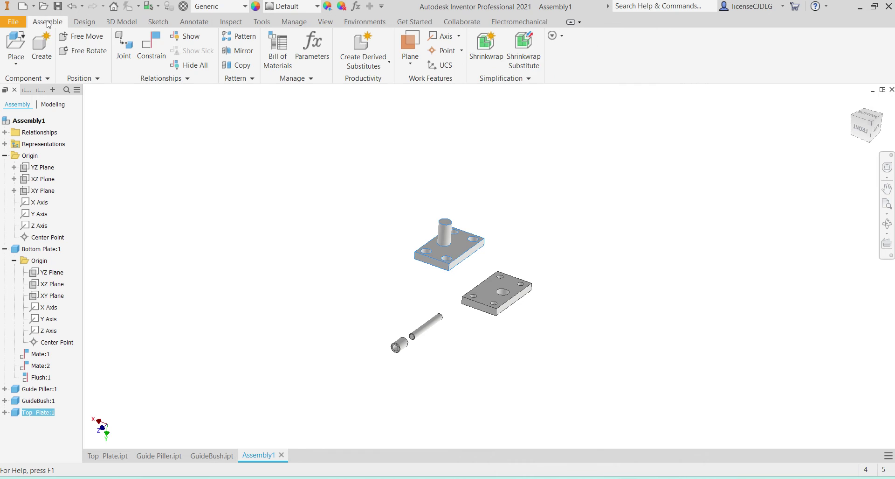
pyautogui.click(81, 36)
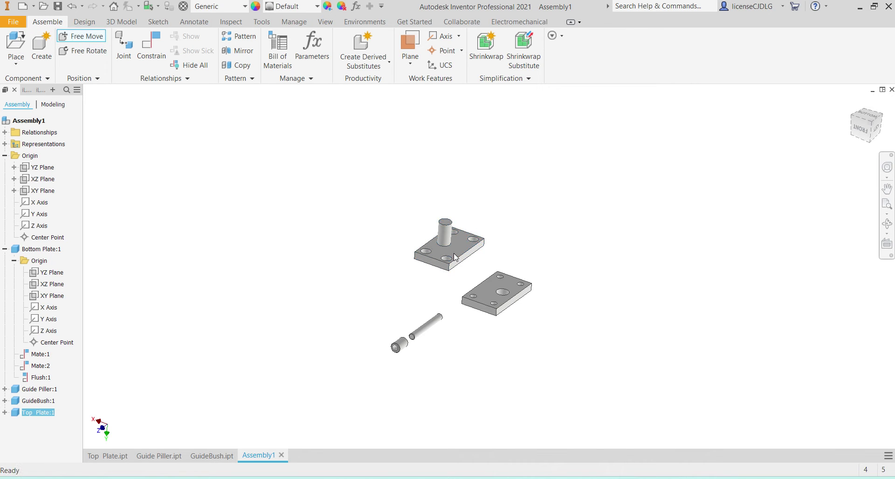
pyautogui.moveTo(463, 268); pyautogui.dragTo(427, 280)
pyautogui.click(98, 54)
pyautogui.press('Escape')
# - Mate the guide bush's axis to the axis of a corner hole in the top plate
pyautogui.scroll(-5, 432, 352)
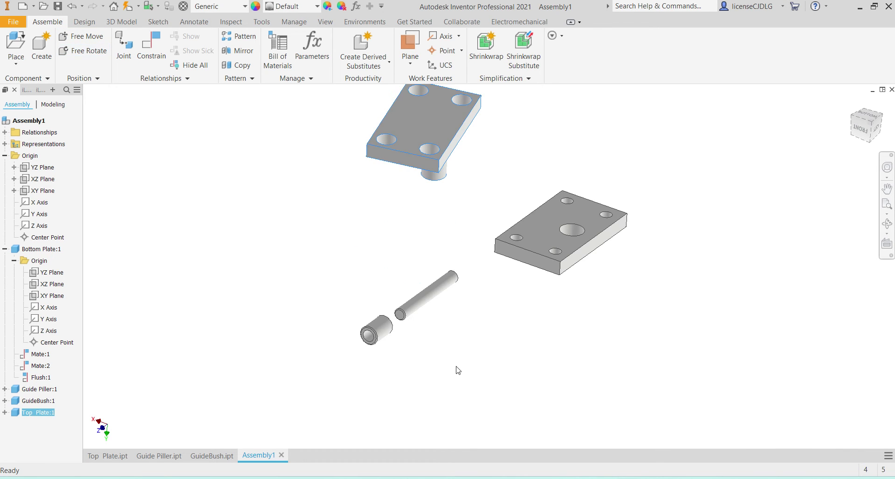
pyautogui.press('c')
pyautogui.click(388, 326)
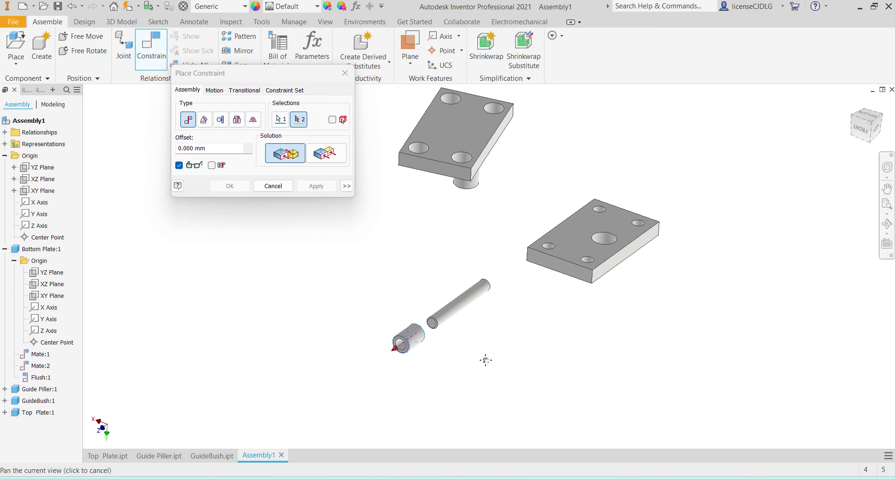
pyautogui.scroll(-5, 486, 184)
pyautogui.scroll(5, 418, 179)
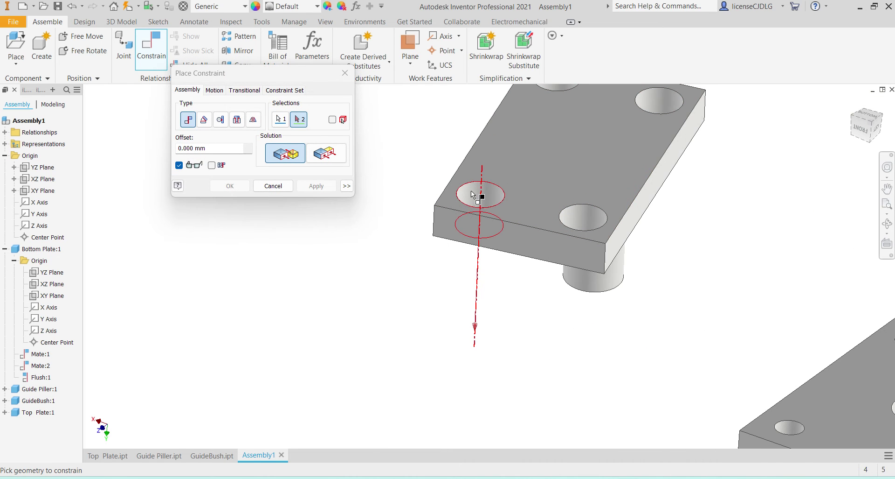
pyautogui.click(487, 212)
pyautogui.click(318, 186)
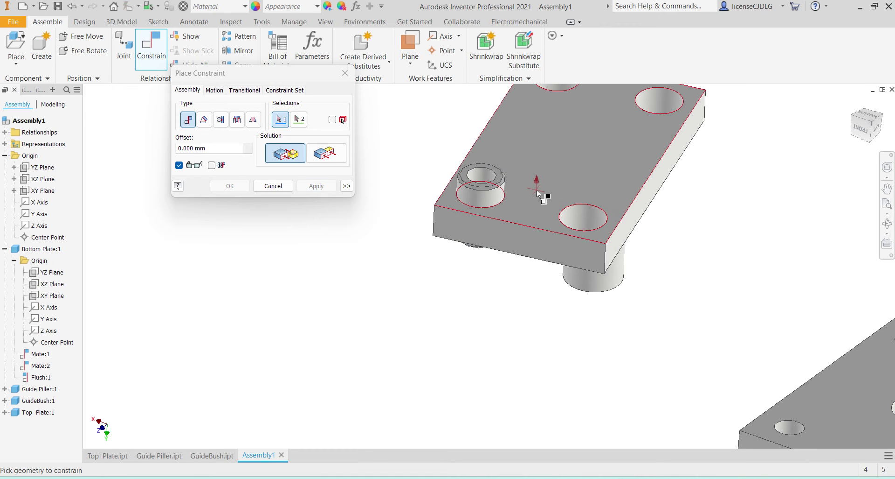
# - Constrain the guide bush's end face flush with the top plate's flat face
pyautogui.click(506, 216)
pyautogui.scroll(-3, 500, 170)
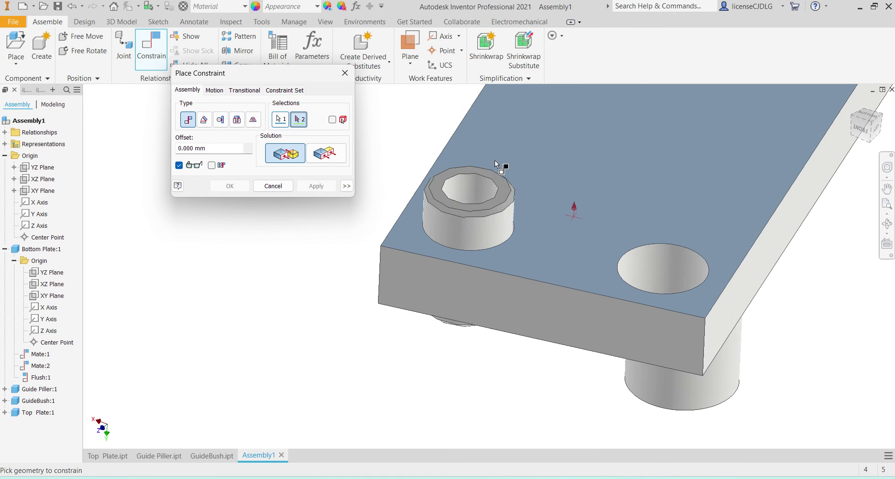
pyautogui.click(504, 185)
pyautogui.click(324, 156)
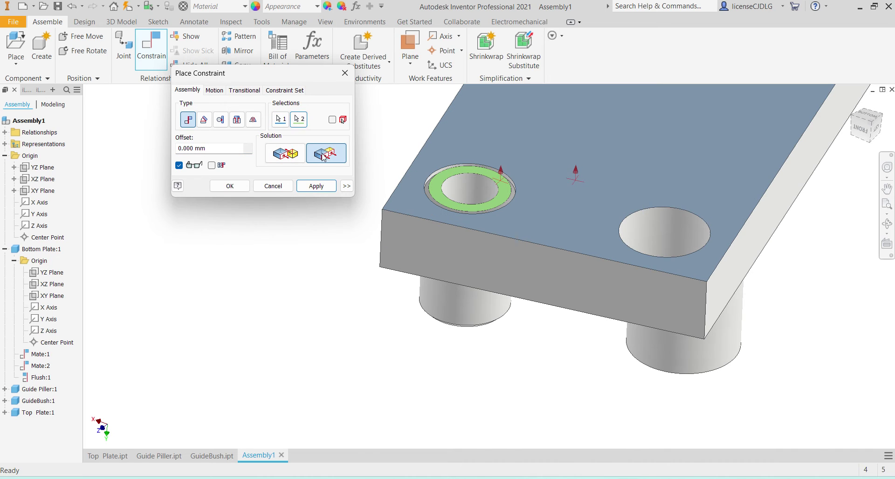
pyautogui.click(316, 186)
pyautogui.scroll(5, 527, 286)
pyautogui.scroll(-2, 593, 320)
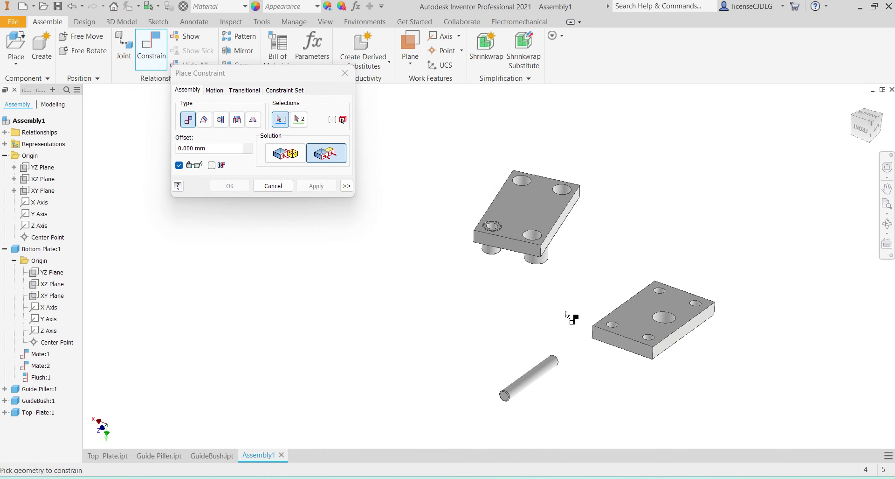
pyautogui.scroll(-4, 534, 370)
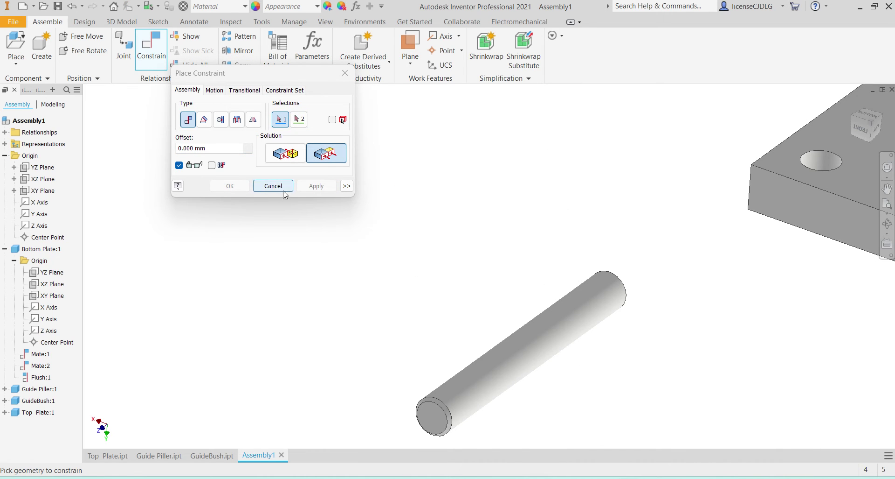
pyautogui.scroll(2, 553, 315)
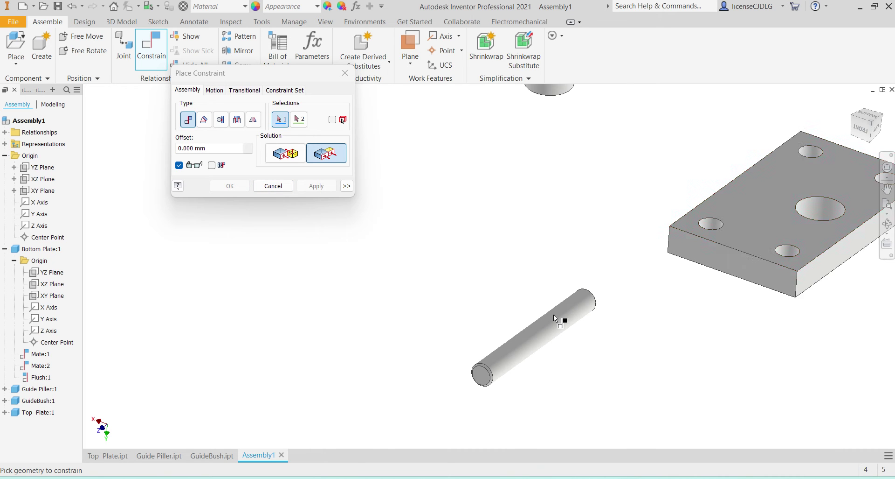
pyautogui.scroll(-4, 720, 239)
pyautogui.click(697, 193)
pyautogui.scroll(3, 673, 243)
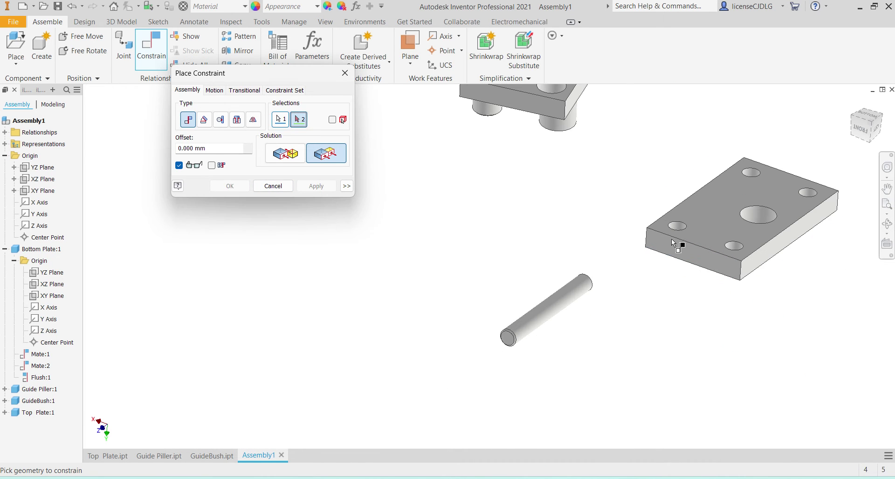
pyautogui.press('Escape')
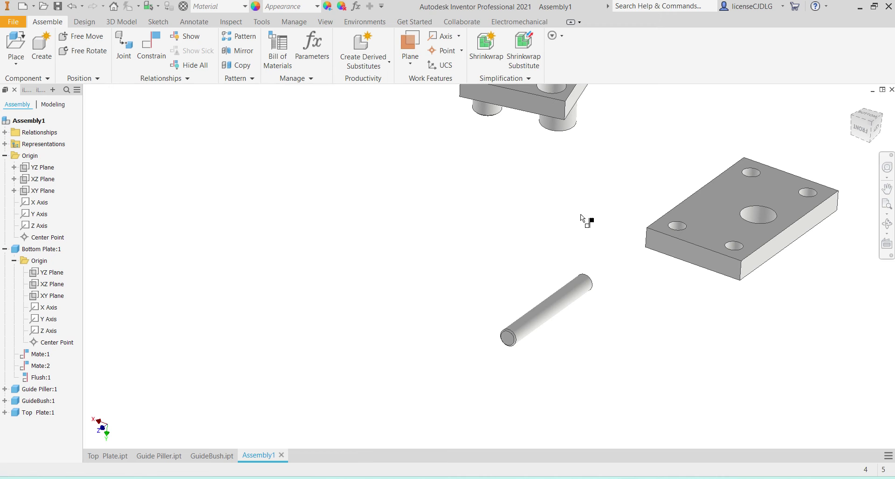
# - Mate the guide pillar's axis to a corner hole of the bottom plate and constrain its end face flush with the plate's underside
pyautogui.press('c')
pyautogui.click(532, 321)
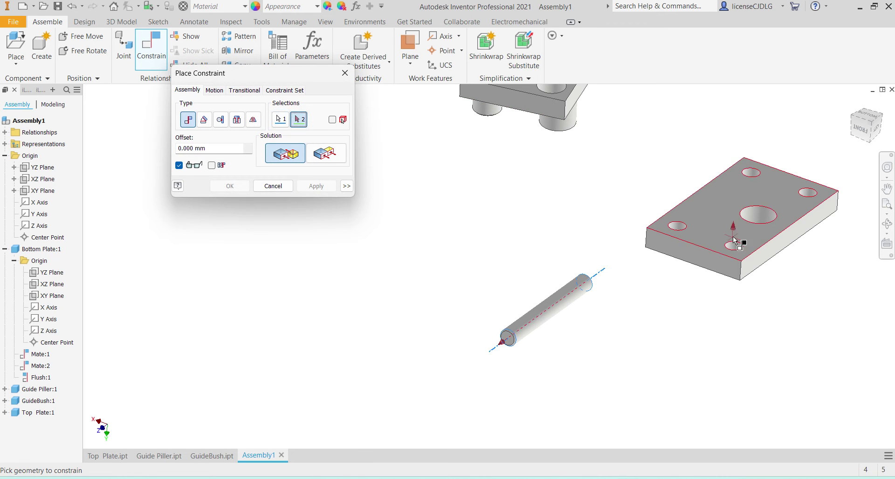
pyautogui.scroll(3, 709, 238)
pyautogui.click(680, 237)
pyautogui.scroll(-5, 658, 235)
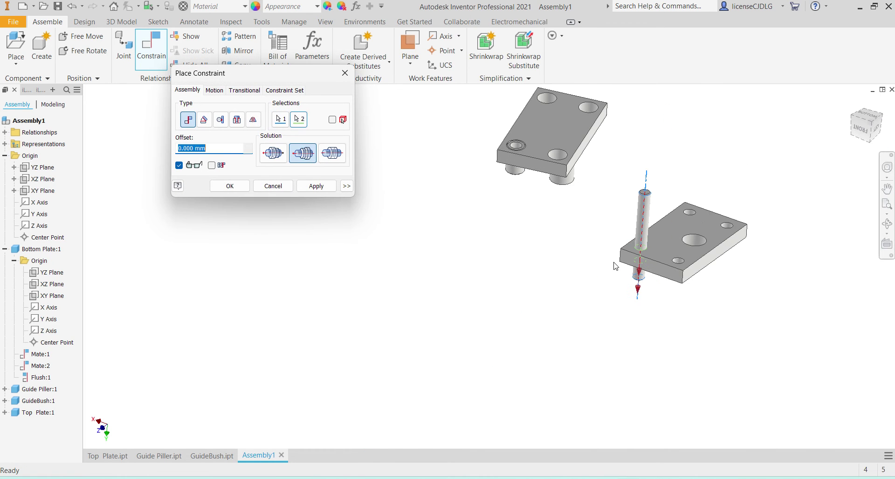
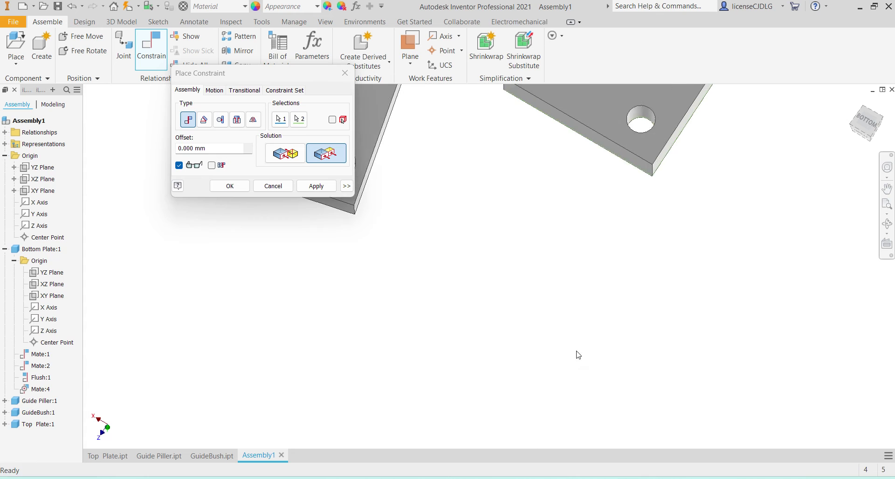
pyautogui.click(317, 187)
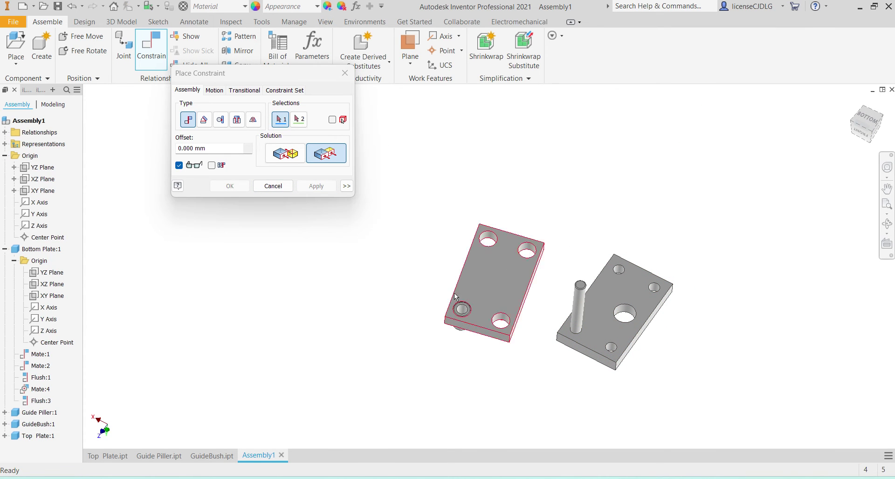
pyautogui.press('Escape')
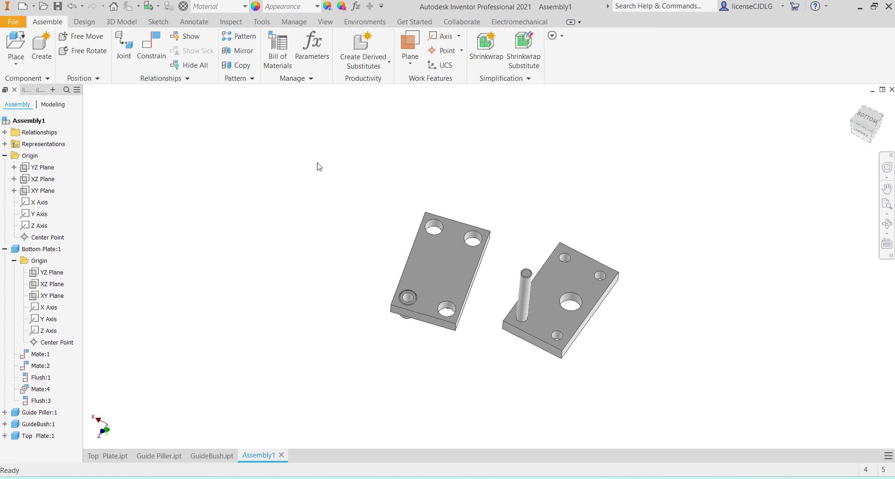
# - Set up a rectangular component pattern of the guide bush with 2 columns spaced 190 mm along the top plate's long edge, reversing the direction
pyautogui.click(237, 41)
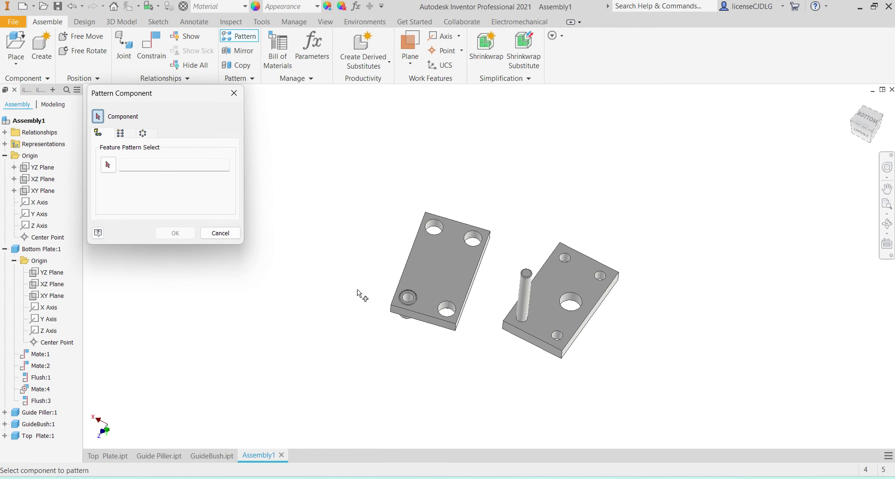
pyautogui.click(120, 133)
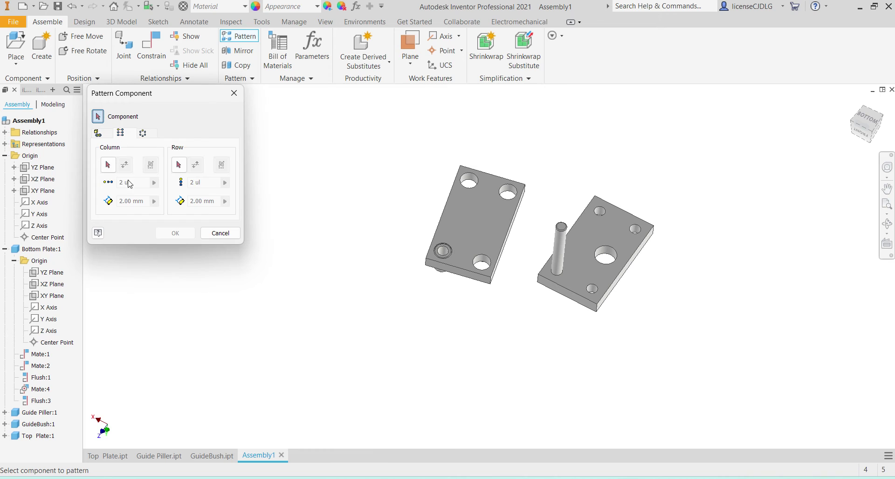
pyautogui.click(434, 230)
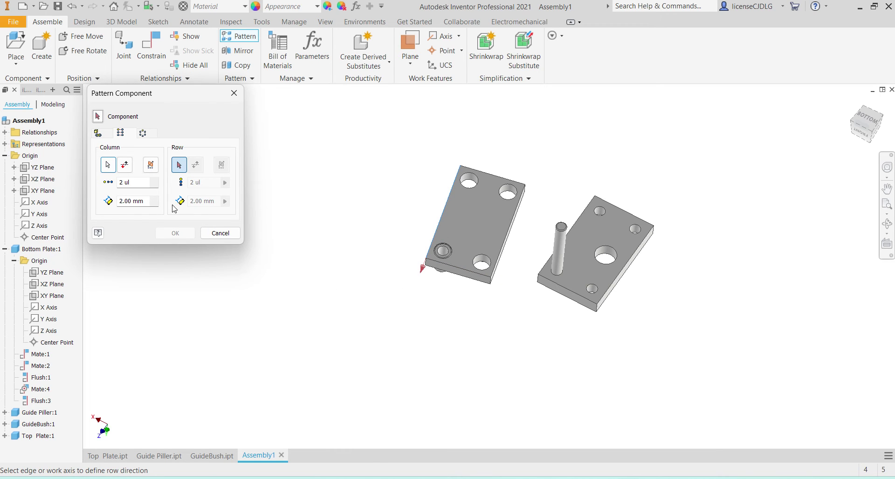
pyautogui.click(98, 117)
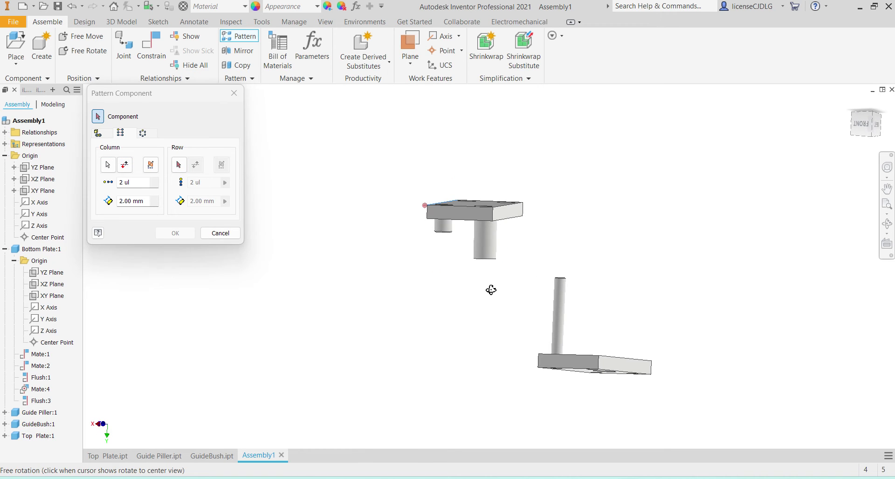
pyautogui.keyDown('shift'); pyautogui.moveTo(500, 321); pyautogui.dragTo(447, 308, button='middle'); pyautogui.keyUp('shift')
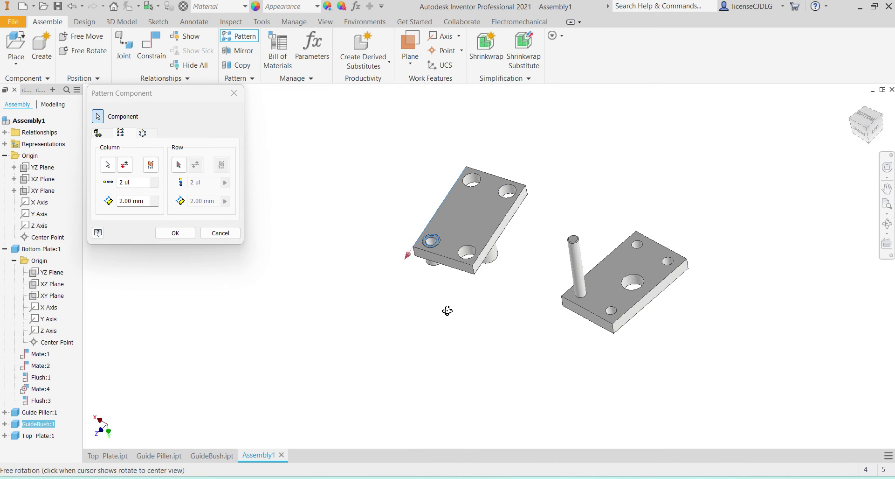
pyautogui.doubleClick(130, 201)
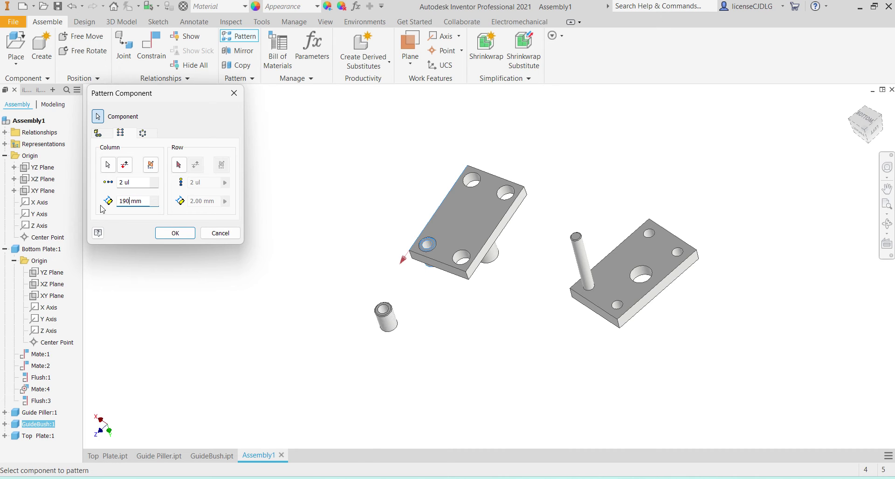
pyautogui.click(125, 165)
# - Add 2 rows spaced 90 mm along the top plate's short edge and create the guide bush pattern
pyautogui.click(178, 164)
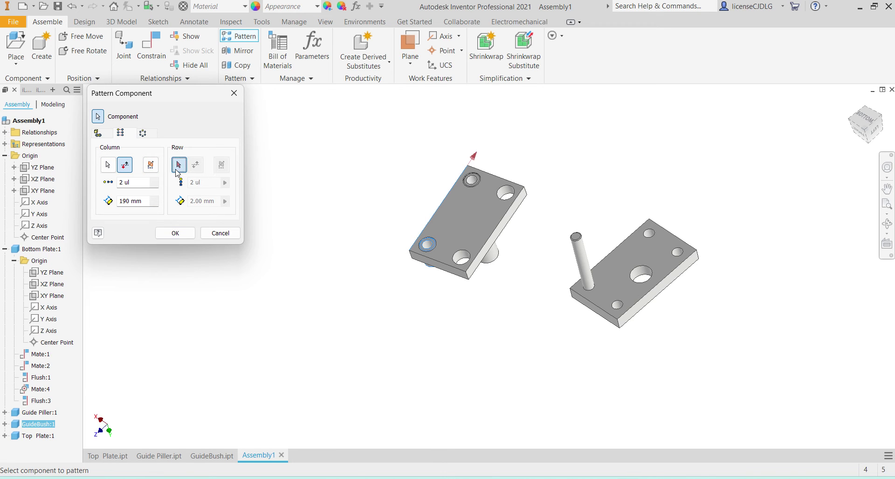
pyautogui.click(443, 272)
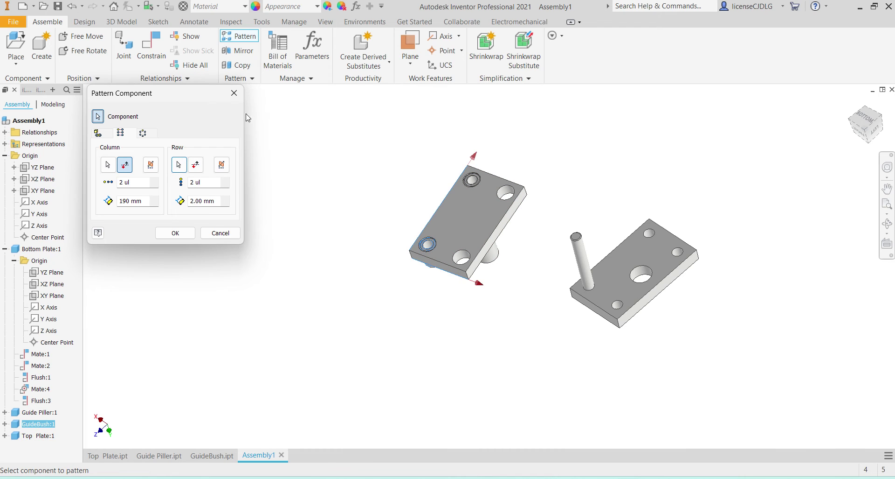
pyautogui.doubleClick(187, 202)
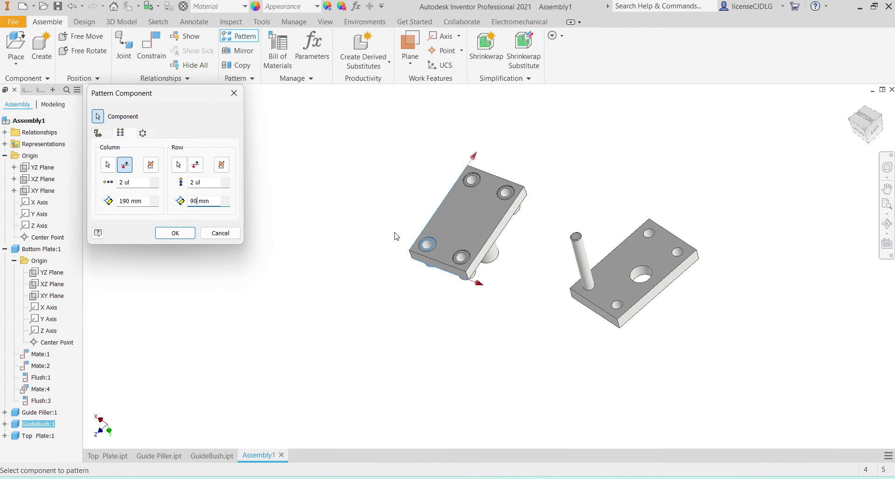
pyautogui.click(173, 232)
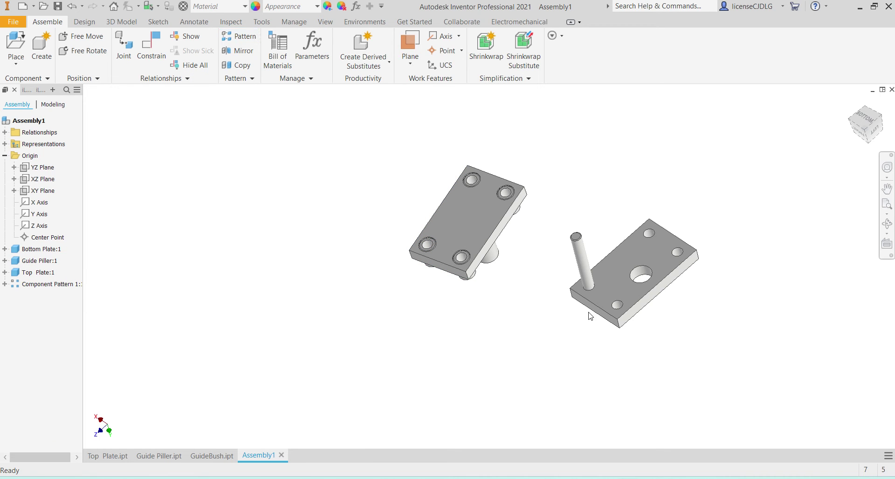
# - Set up a rectangular component pattern of the guide pillar with 2 columns spaced 90 mm along the bottom plate's short edge
pyautogui.click(591, 276)
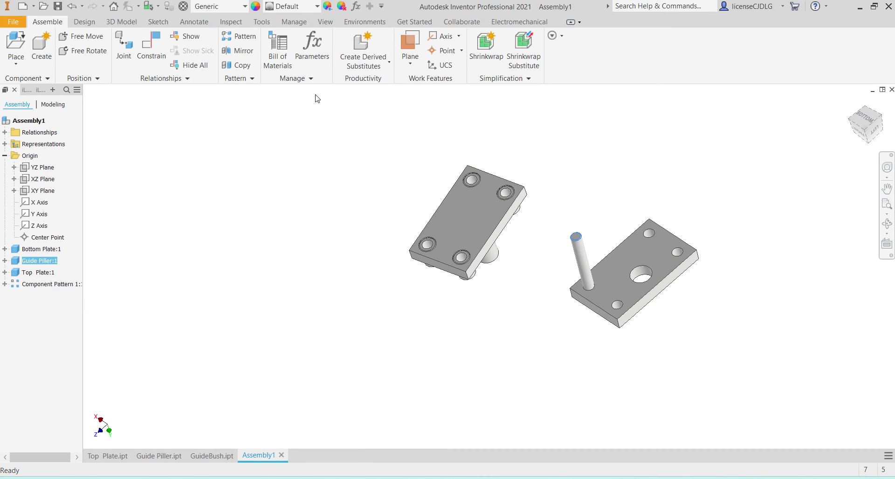
pyautogui.click(234, 37)
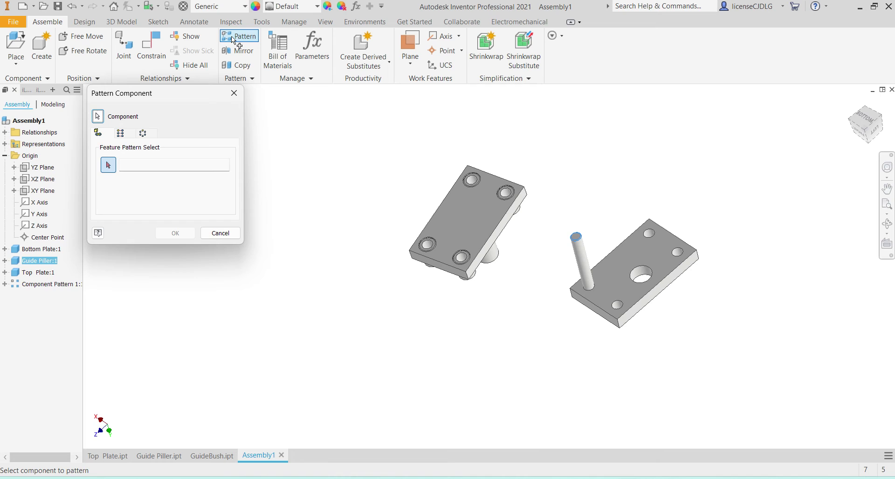
pyautogui.click(119, 134)
pyautogui.click(112, 167)
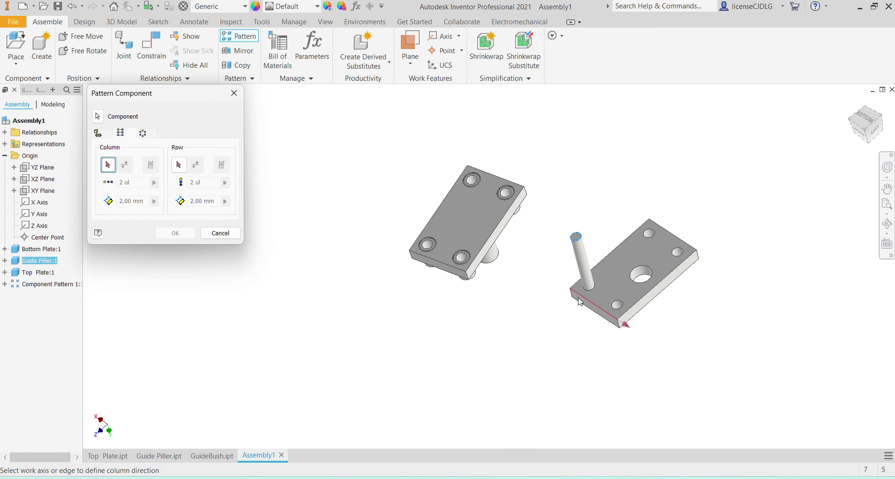
pyautogui.click(599, 301)
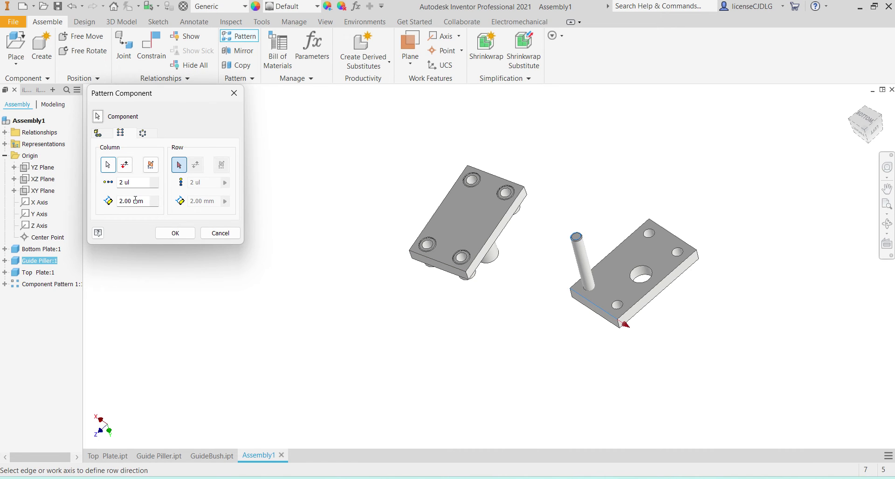
pyautogui.click(129, 200)
# - Add 2 rows spaced 190 mm along the bottom plate's long edge and create the guide pillar pattern
pyautogui.click(182, 167)
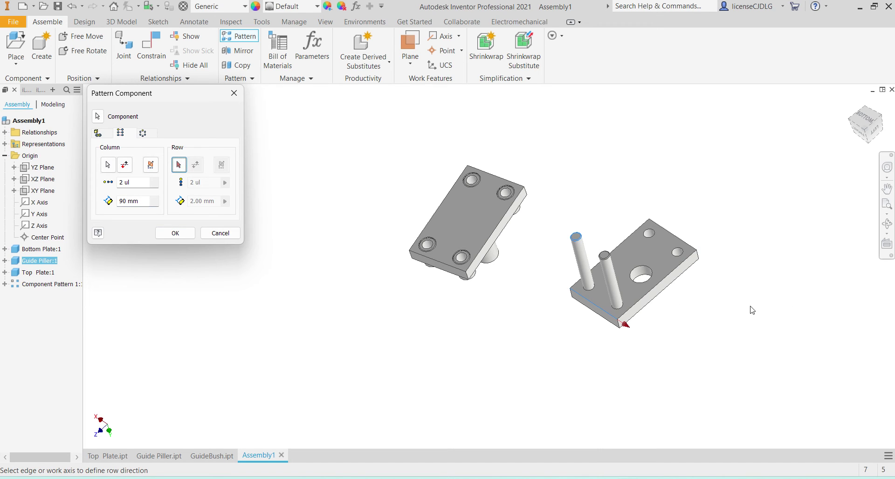
pyautogui.click(646, 300)
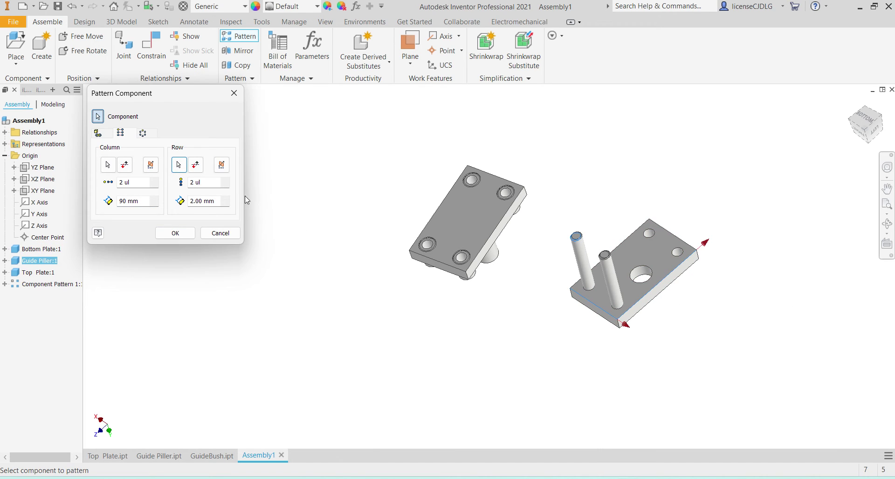
pyautogui.moveTo(202, 203); pyautogui.dragTo(177, 204)
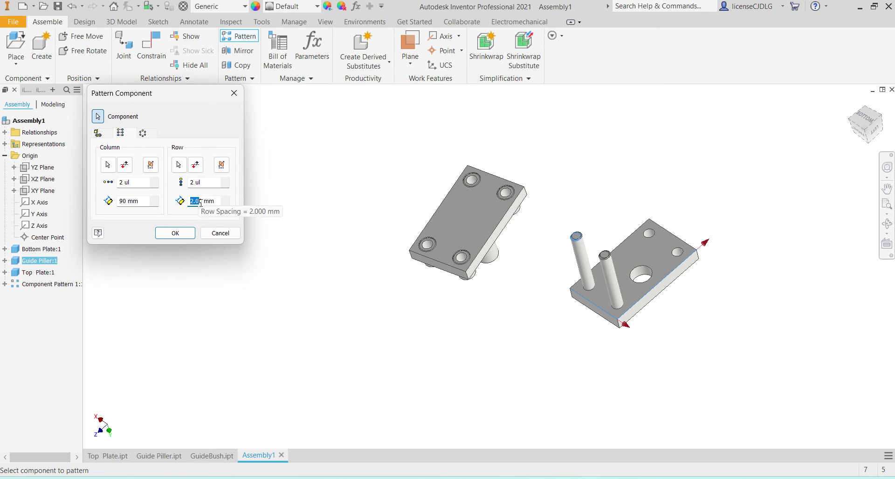
pyautogui.write('10')
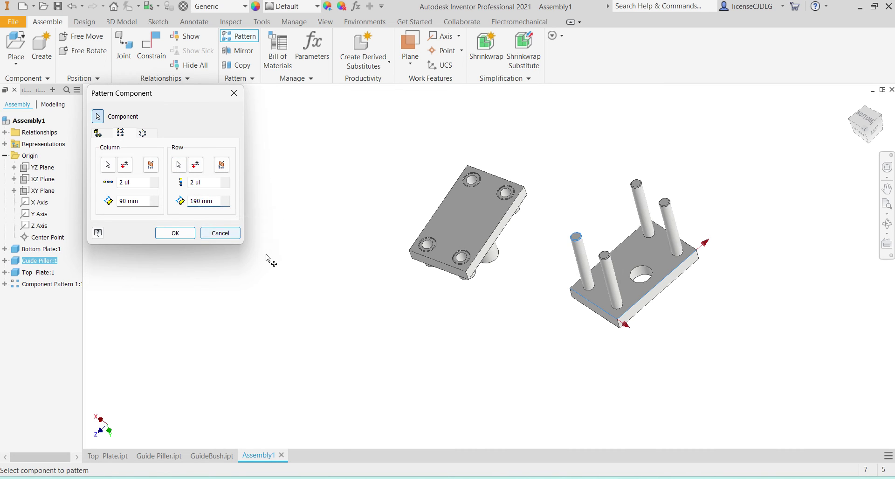
pyautogui.click(172, 232)
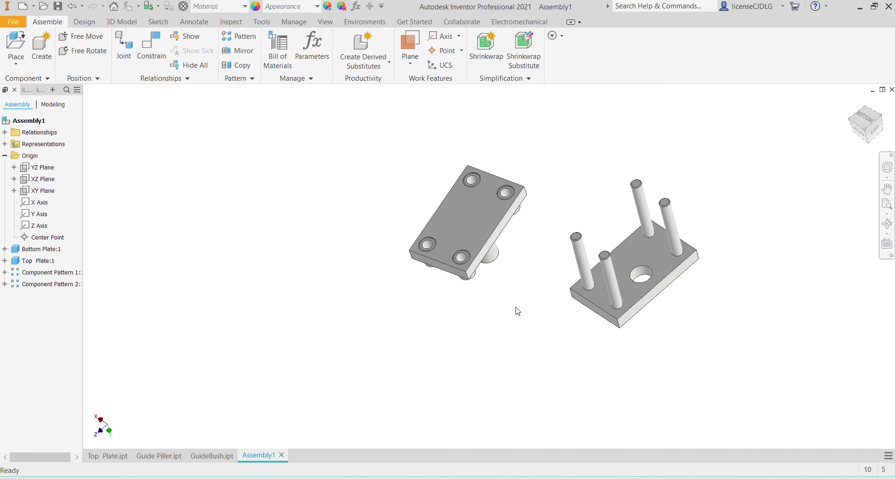
# - Mate the axis of the top plate's shank to the axis of the bottom plate's large central hole
pyautogui.press('F5')
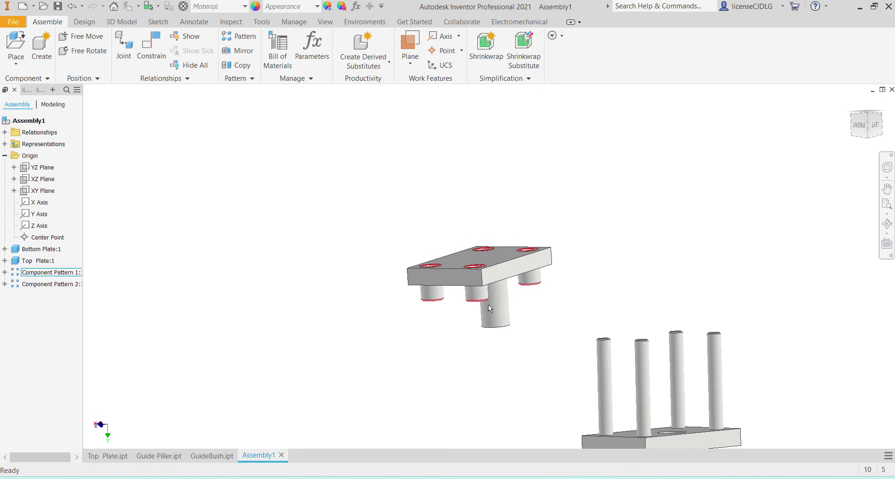
pyautogui.press('c')
pyautogui.click(485, 302)
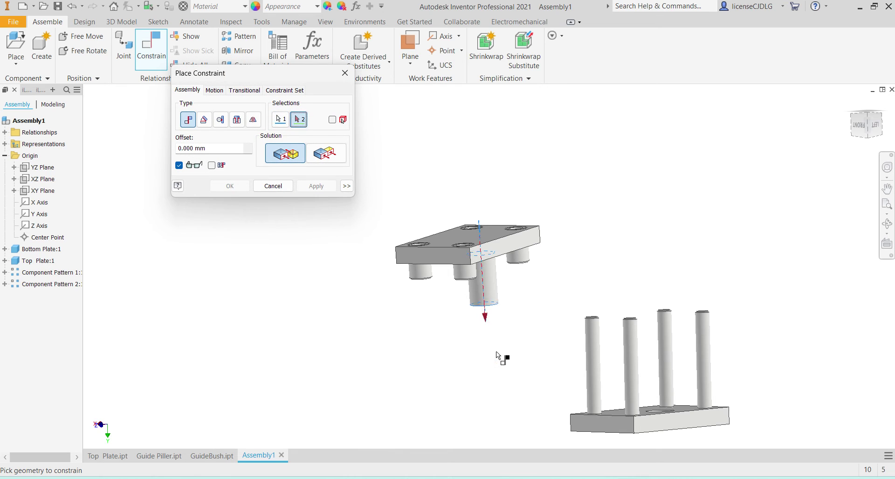
pyautogui.press('F6')
pyautogui.scroll(5, 648, 374)
pyautogui.click(612, 336)
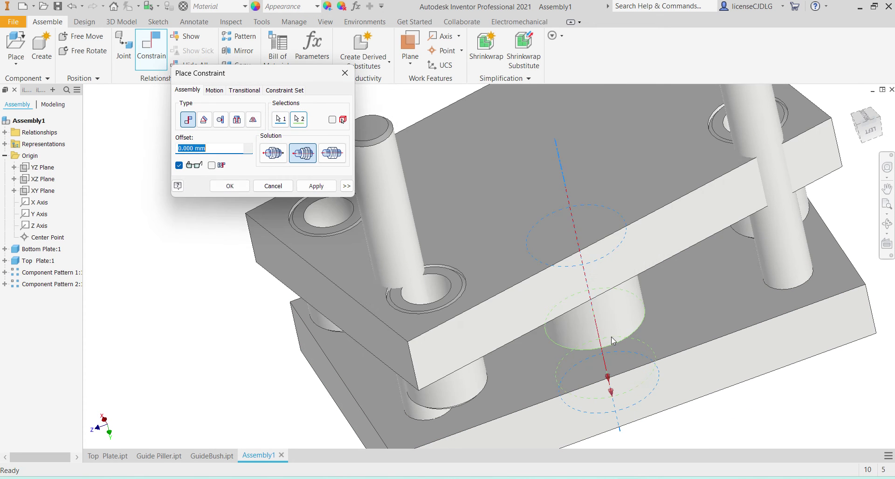
pyautogui.scroll(-1, 445, 222)
pyautogui.click(316, 186)
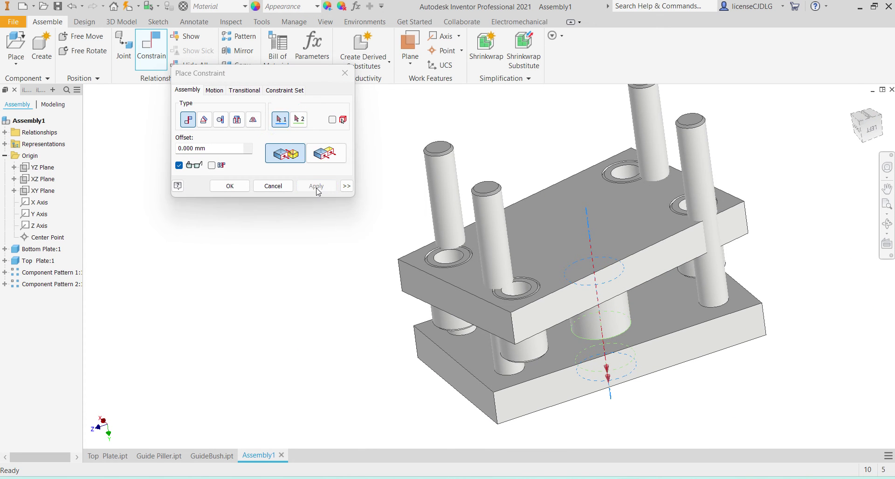
# - Mate the bore axis of a corner guide bush to the axis of the adjacent guide pillar
pyautogui.scroll(5, 530, 290)
pyautogui.click(516, 288)
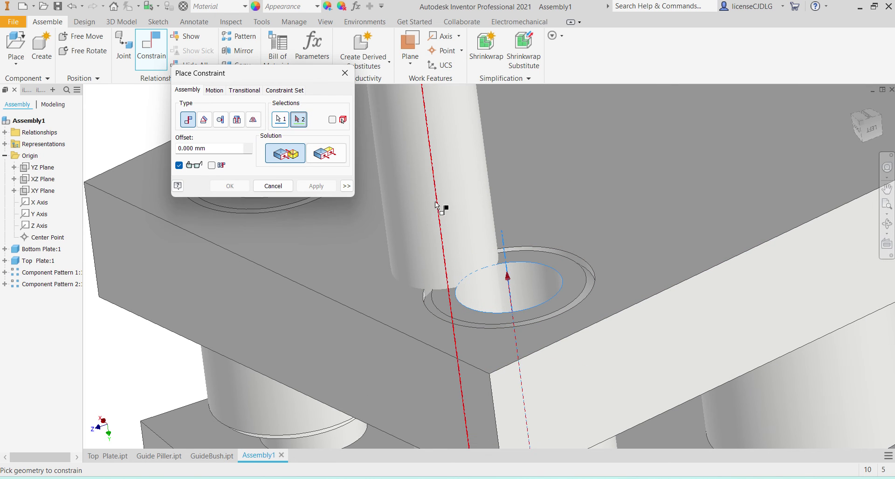
pyautogui.click(443, 228)
pyautogui.click(330, 184)
pyautogui.scroll(-5, 586, 281)
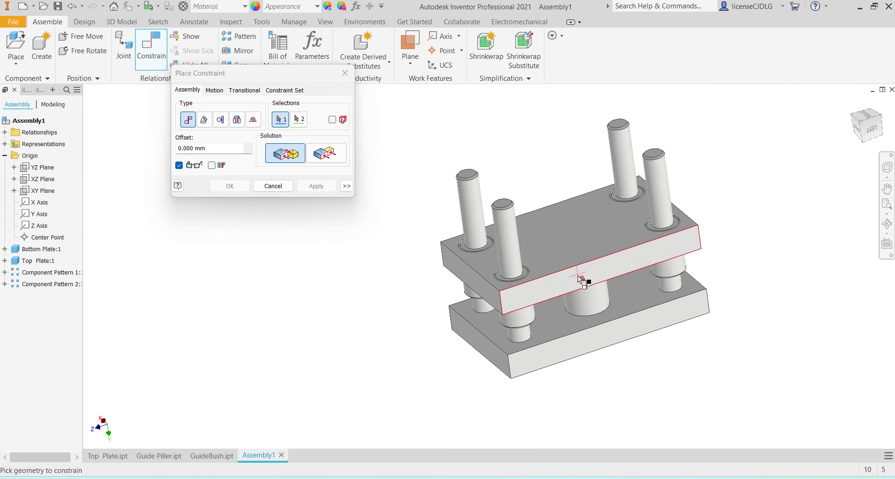
# - Mate the axis of the far-corner guide pillar to the bore axis of its surrounding guide bush
pyautogui.scroll(6, 585, 230)
pyautogui.click(578, 233)
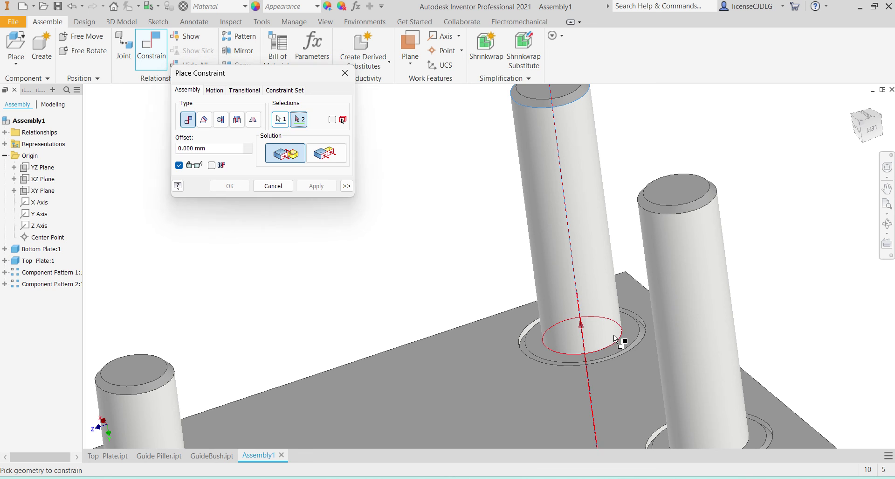
pyautogui.click(622, 338)
pyautogui.click(328, 186)
pyautogui.scroll(-5, 443, 261)
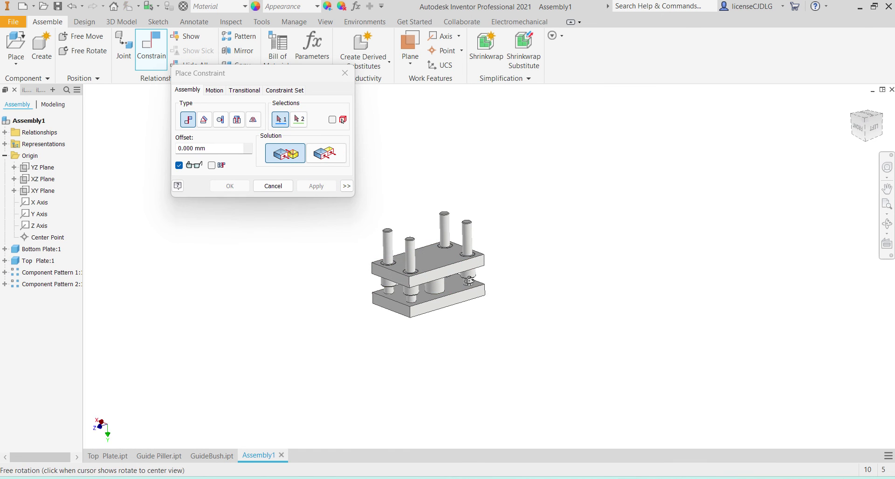
pyautogui.press('Escape')
# - Slide the top plate along the guide pillars to test its travel, and leave it raised above the bottom plate
pyautogui.moveTo(441, 278); pyautogui.dragTo(435, 262)
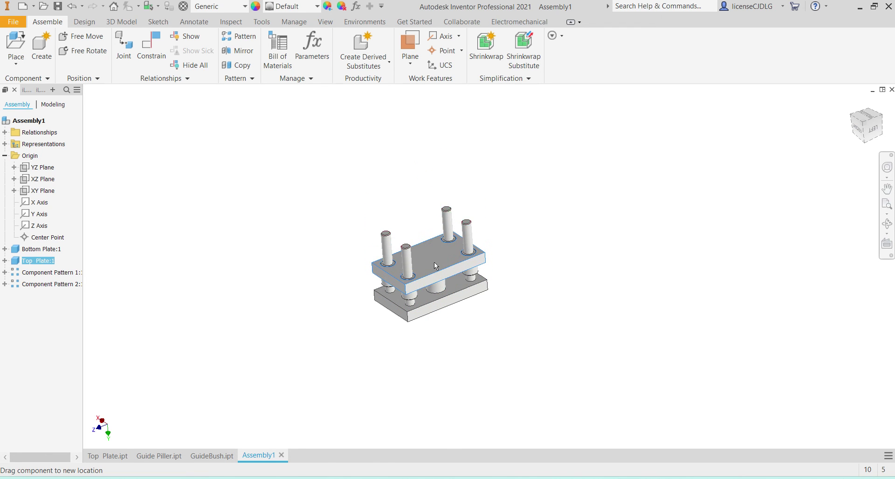
pyautogui.scroll(5, 454, 296)
pyautogui.press('Escape')
pyautogui.scroll(-5, 424, 274)
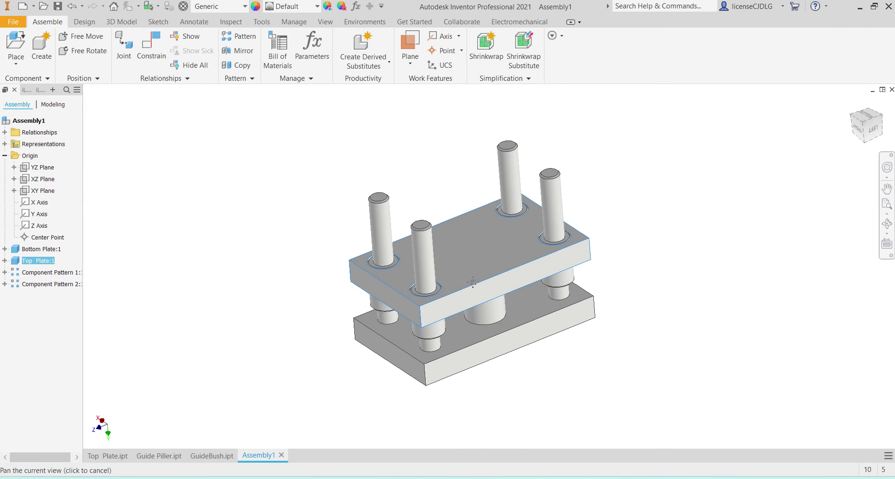
pyautogui.click(475, 250)
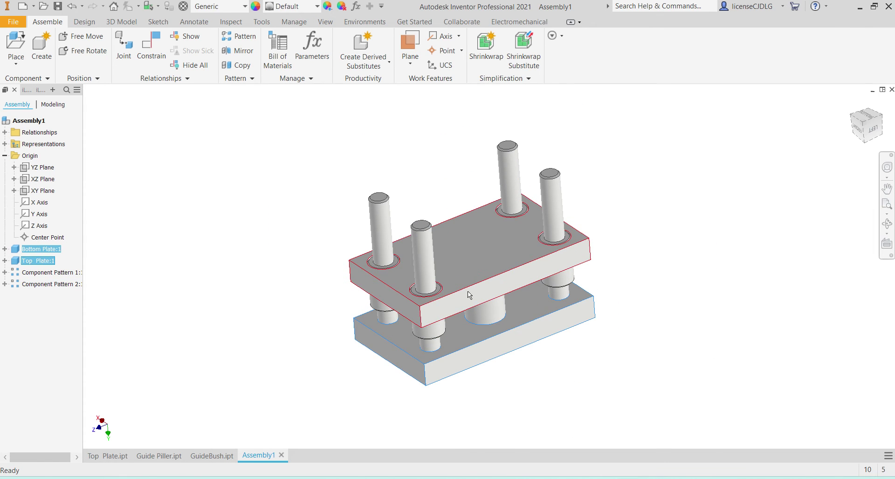
pyautogui.click(489, 293)
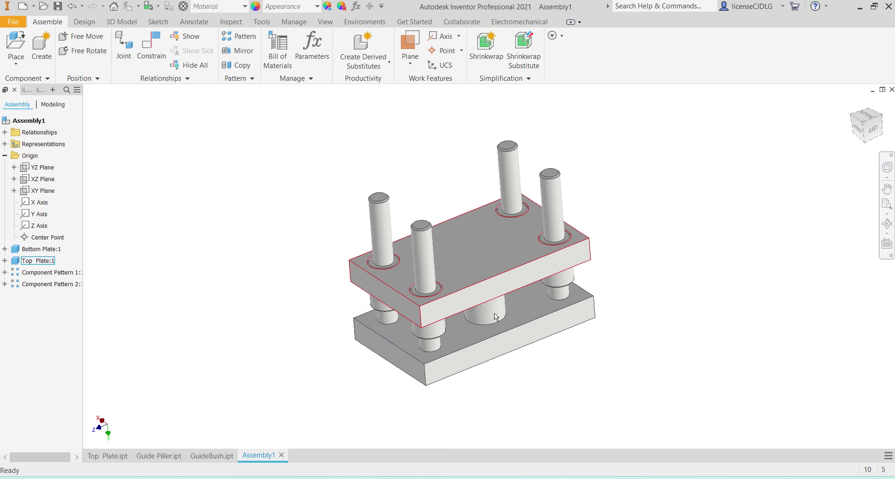
pyautogui.keyDown('shift'); pyautogui.moveTo(489, 293); pyautogui.dragTo(468, 275, button='middle'); pyautogui.keyUp('shift')
pyautogui.moveTo(466, 278); pyautogui.dragTo(466, 248)
pyautogui.keyDown('shift'); pyautogui.moveTo(466, 247); pyautogui.dragTo(417, 284, button='middle'); pyautogui.keyUp('shift')
pyautogui.scroll(4, 417, 285)
pyautogui.scroll(-5, 417, 284)
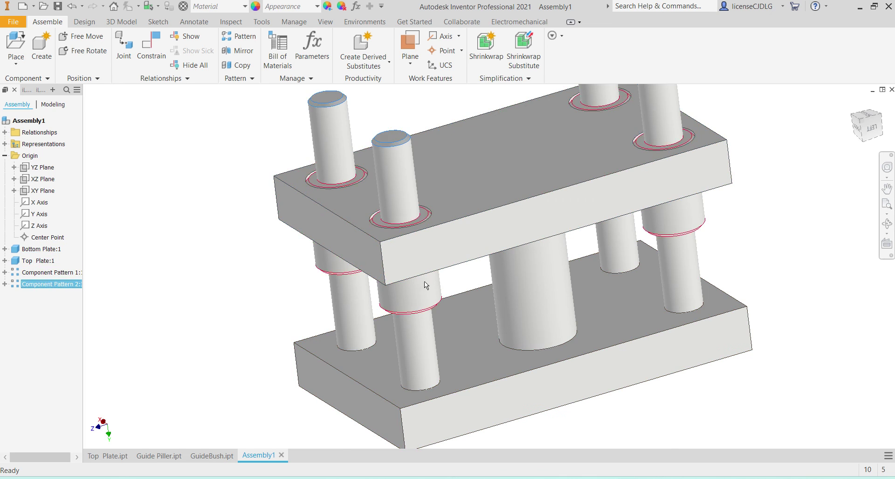
# - Assign the Steel material to the guide bush component pattern
pyautogui.click(420, 290)
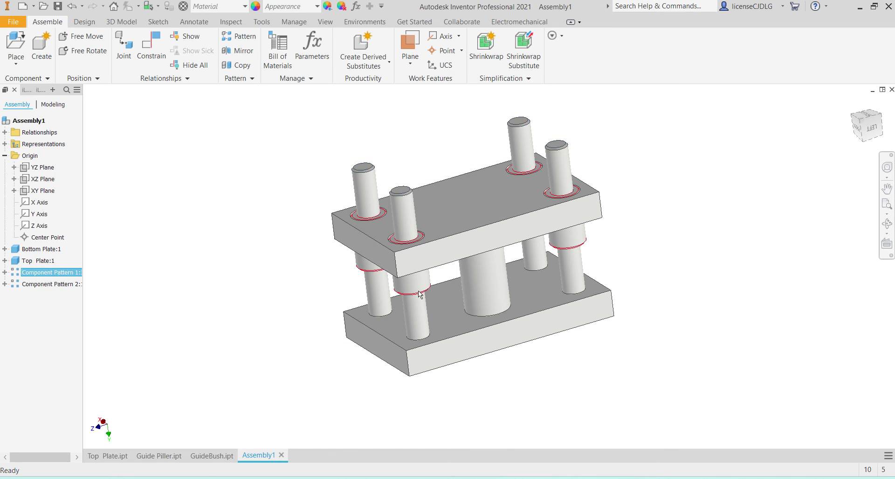
pyautogui.click(407, 66)
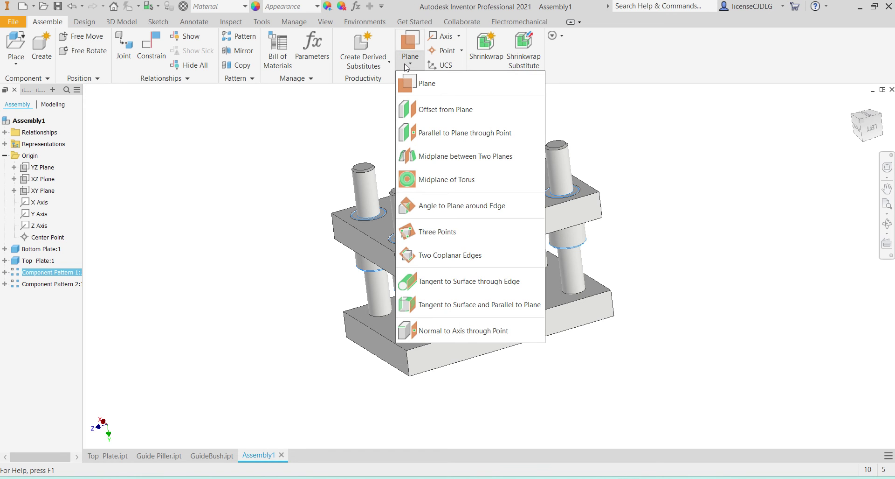
pyautogui.click(366, 144)
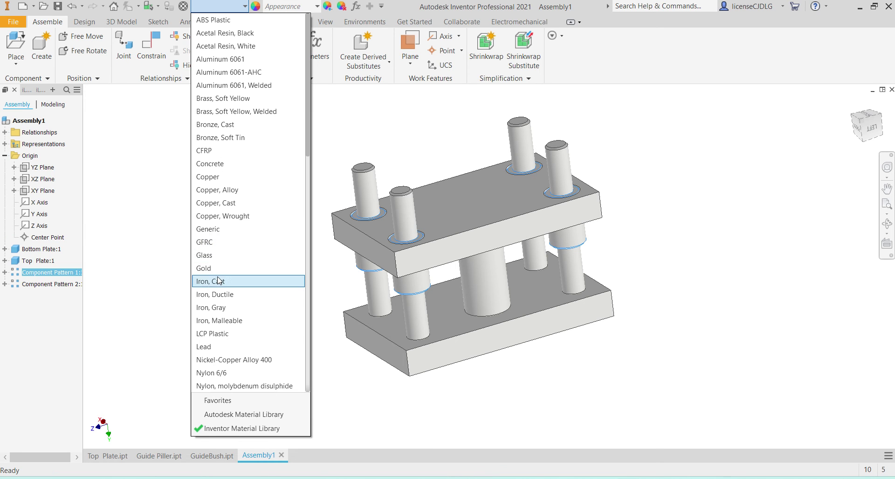
pyautogui.scroll(-8, 217, 284)
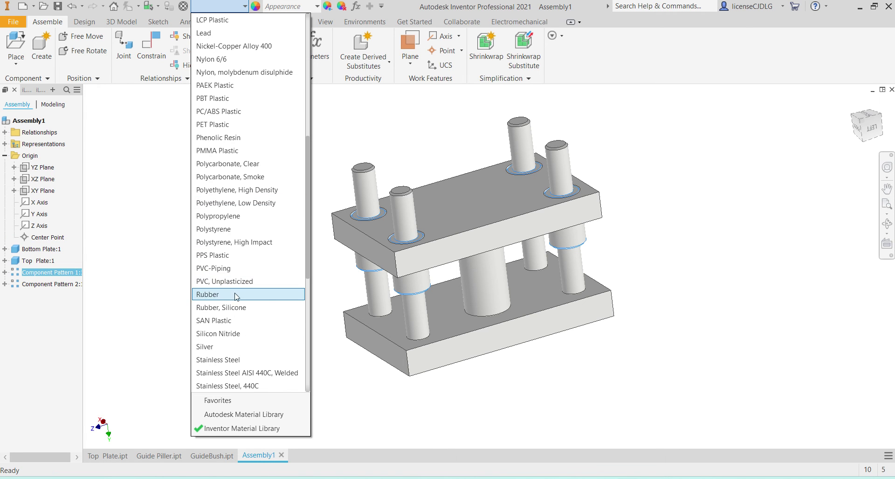
pyautogui.click(132, 211)
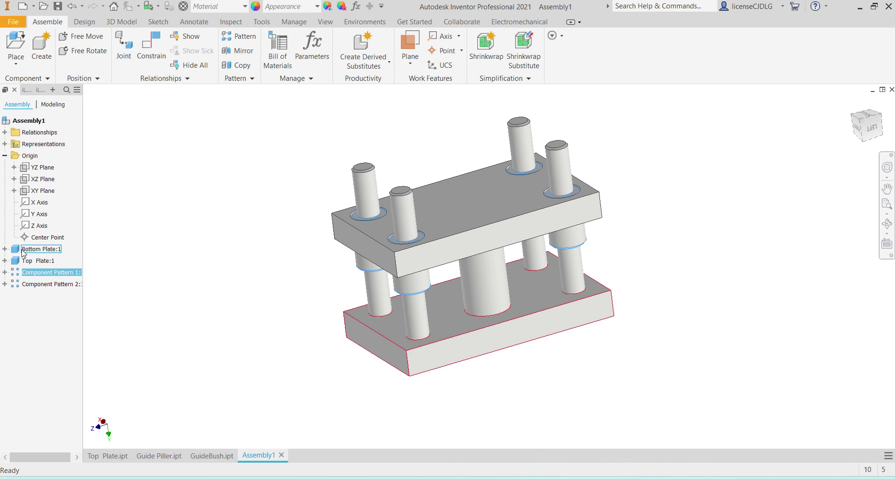
pyautogui.click(244, 6)
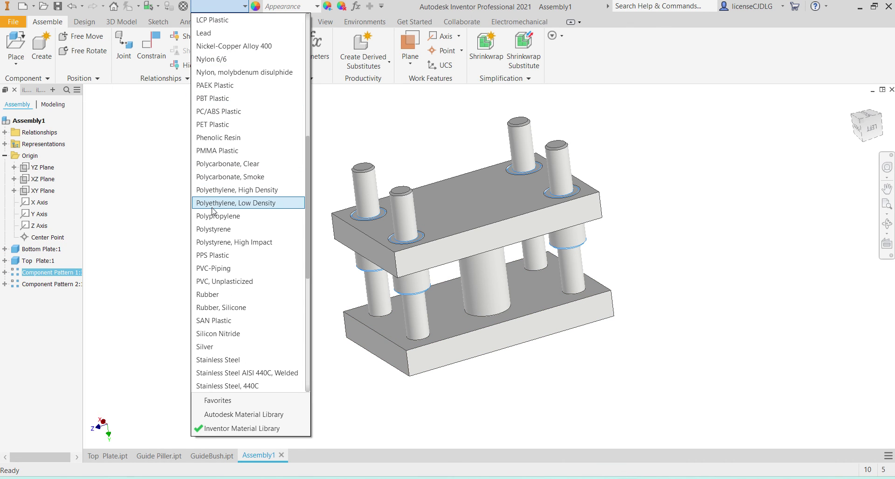
pyautogui.scroll(-7, 255, 163)
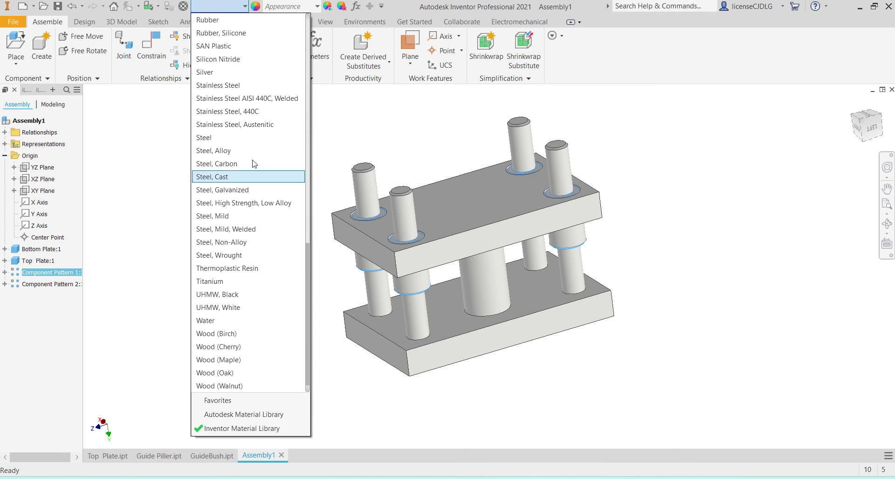
pyautogui.click(240, 138)
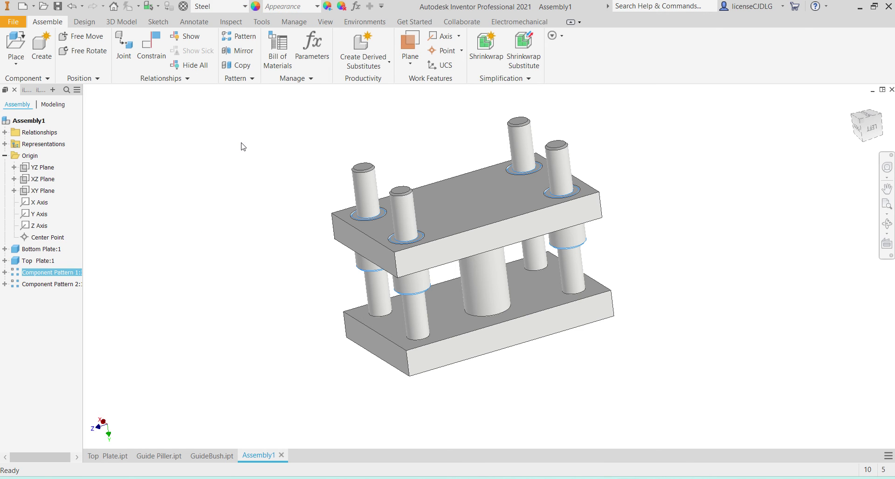
# - Apply the Cadet Blue appearance to the guide bush pattern and clear the selection
pyautogui.click(307, 7)
pyautogui.scroll(-3, 303, 182)
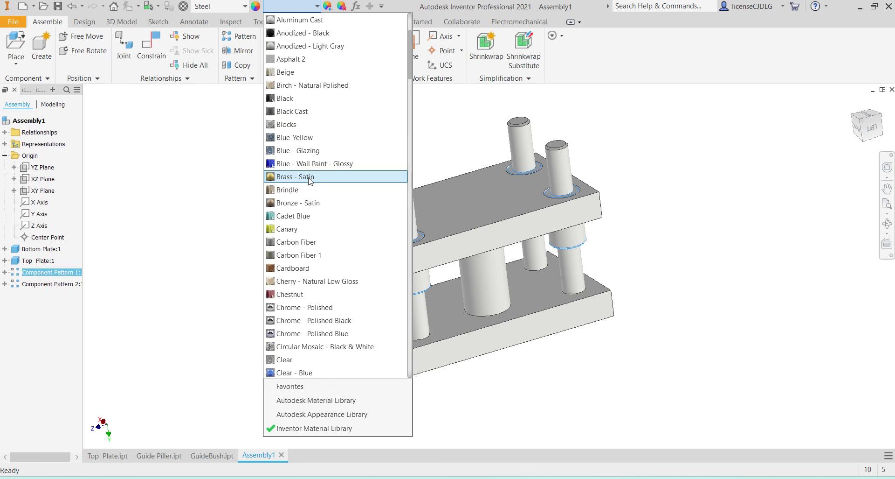
pyautogui.click(308, 215)
pyautogui.moveTo(460, 333); pyautogui.dragTo(410, 314, button='middle')
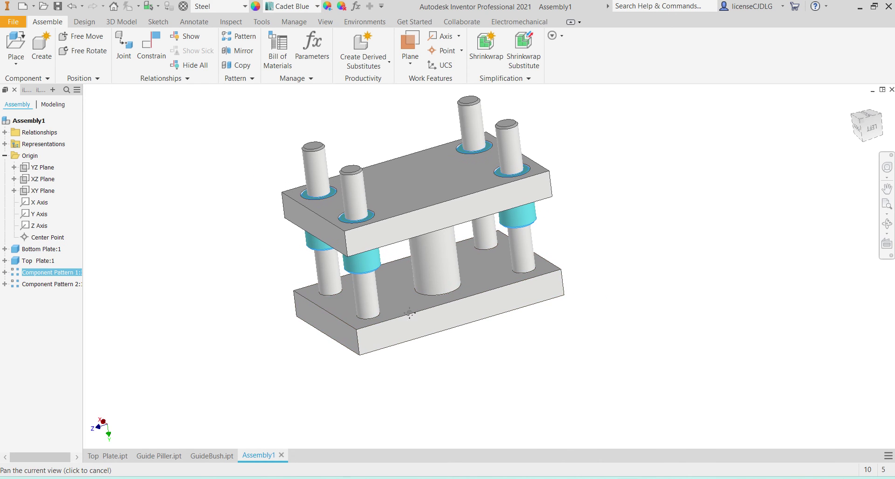
pyautogui.click(489, 356)
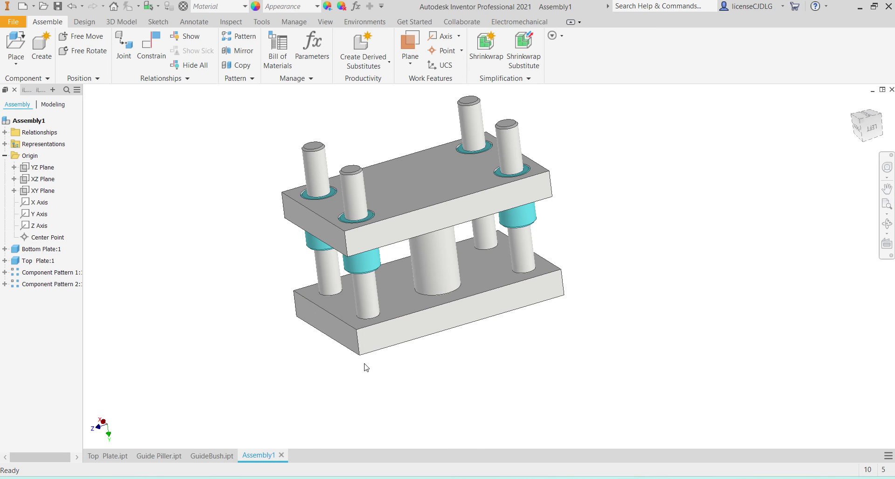
pyautogui.keyDown('shift'); pyautogui.moveTo(383, 375); pyautogui.dragTo(379, 376, button='middle'); pyautogui.keyUp('shift')
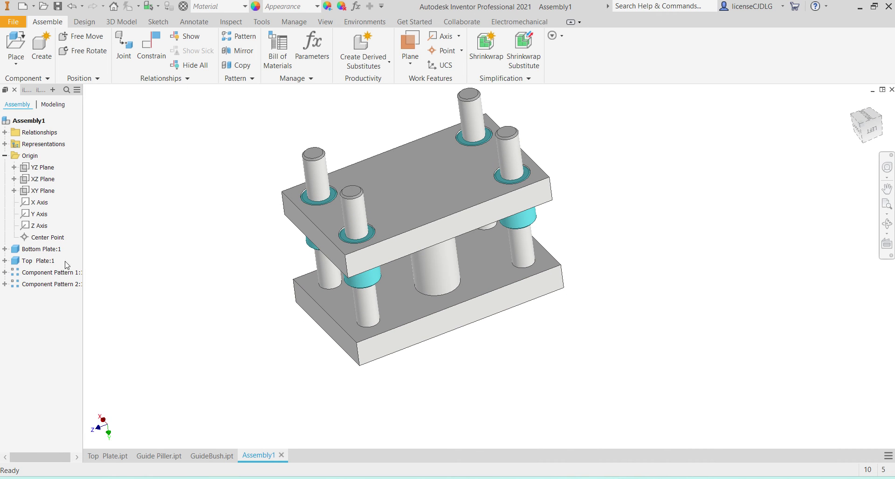
# - Assign the Steel material to the bottom plate
pyautogui.click(53, 250)
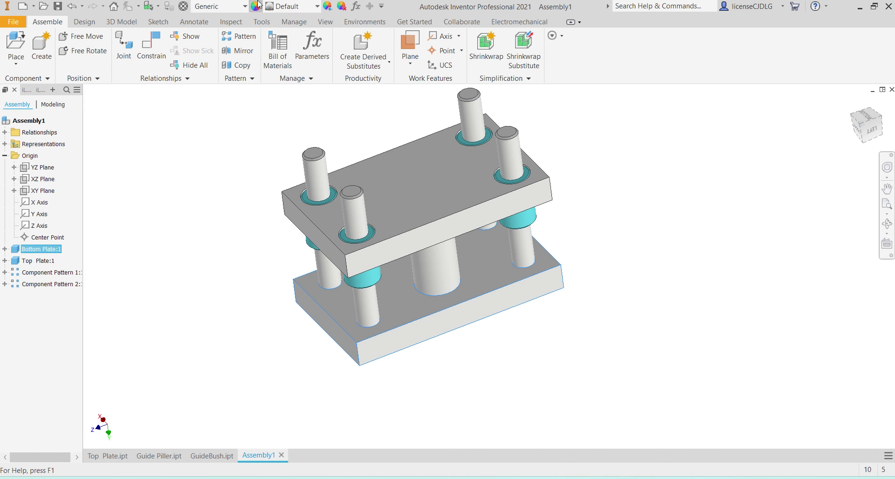
pyautogui.click(235, 10)
pyautogui.scroll(-3, 235, 240)
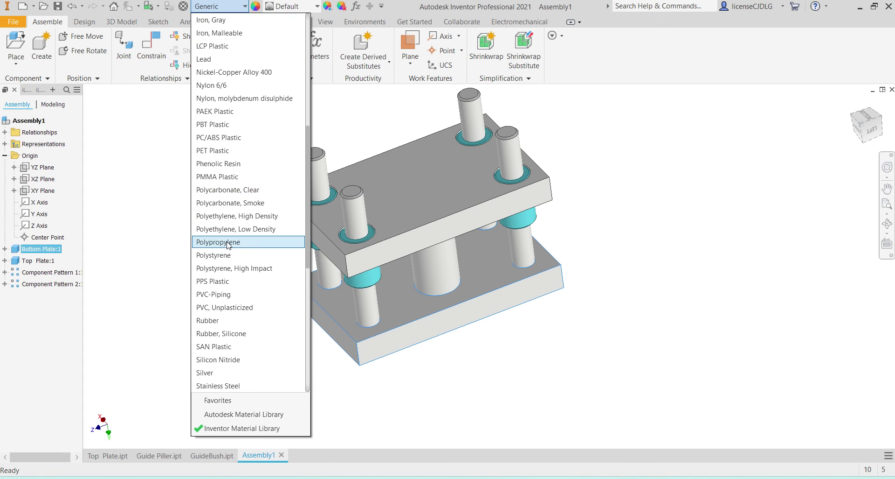
pyautogui.scroll(-2, 236, 271)
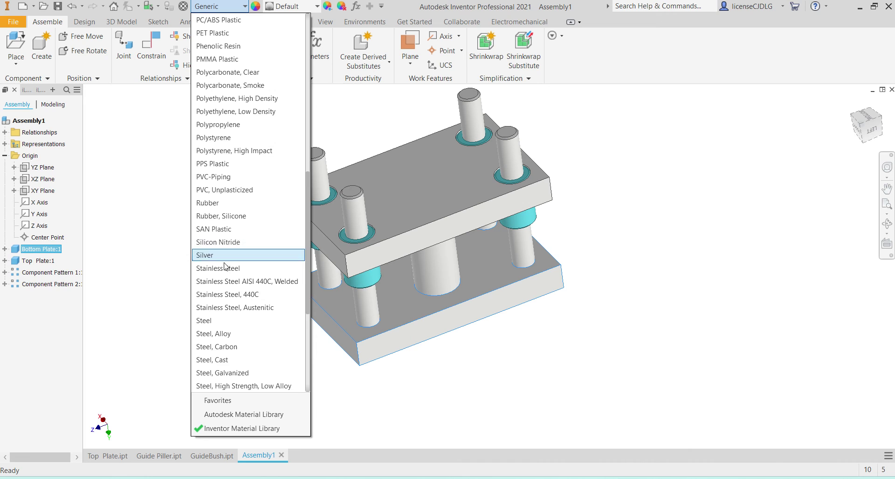
pyautogui.scroll(-3, 228, 280)
pyautogui.click(214, 202)
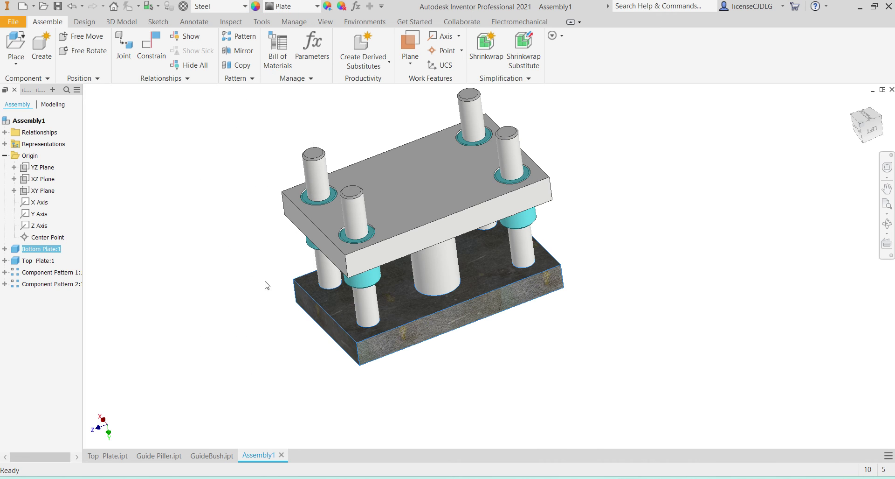
# - Change the bottom plate's appearance to Violet
pyautogui.click(297, 9)
pyautogui.scroll(-3, 291, 262)
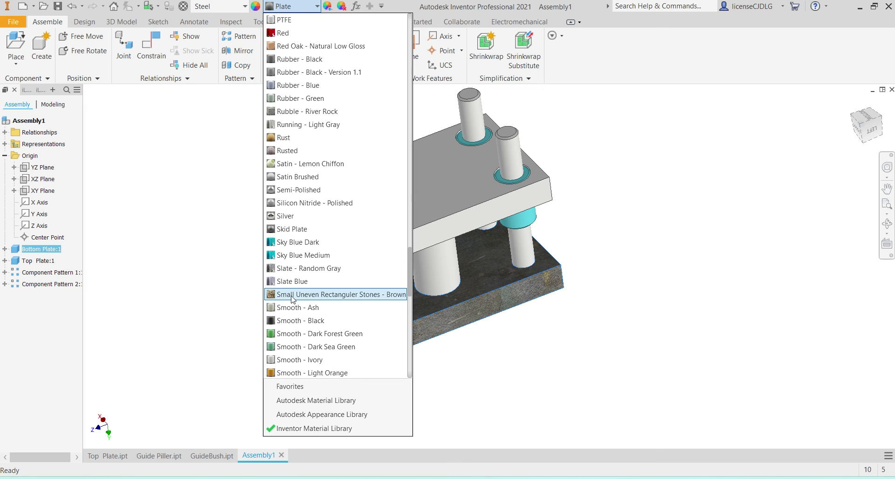
pyautogui.scroll(-3, 312, 343)
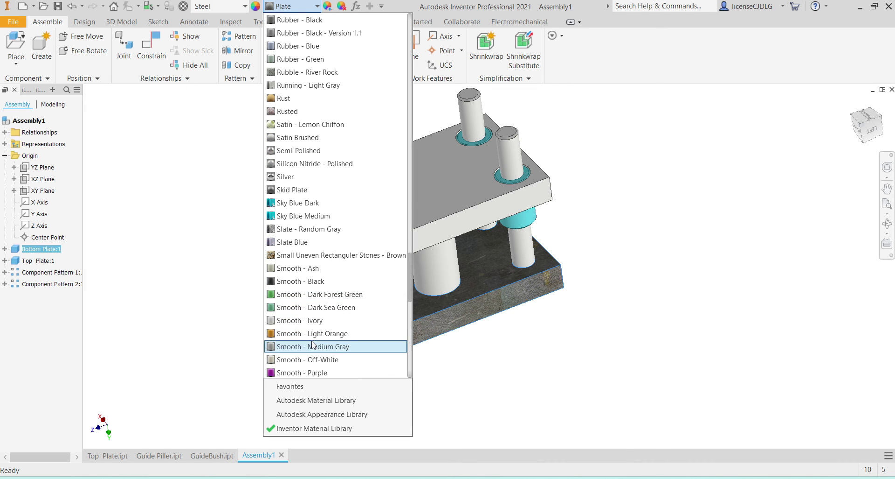
pyautogui.scroll(-3, 307, 332)
pyautogui.scroll(-3, 309, 326)
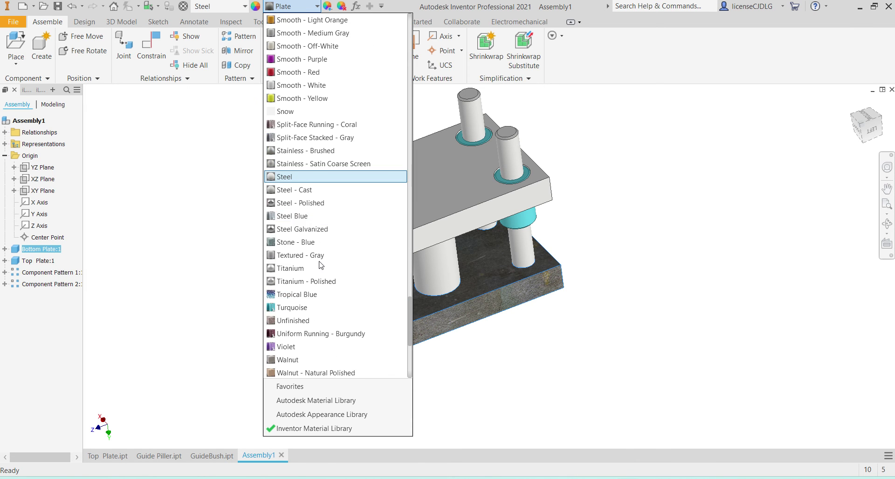
pyautogui.scroll(-3, 333, 238)
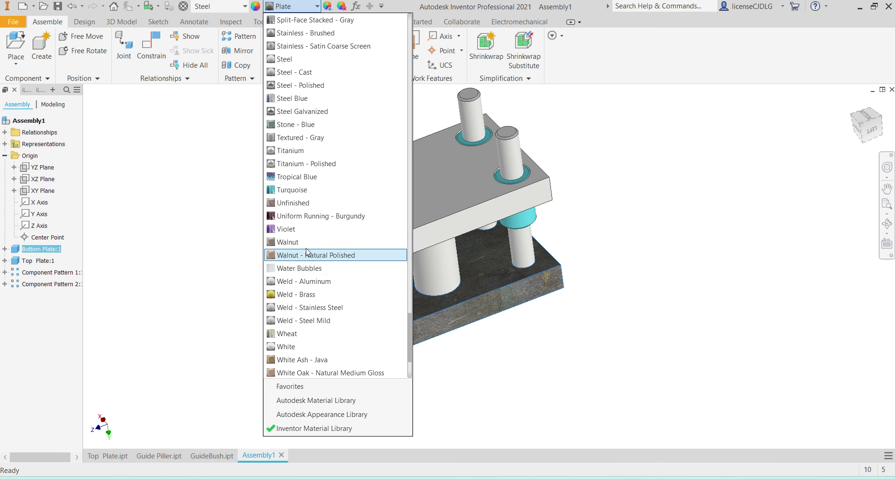
pyautogui.click(318, 229)
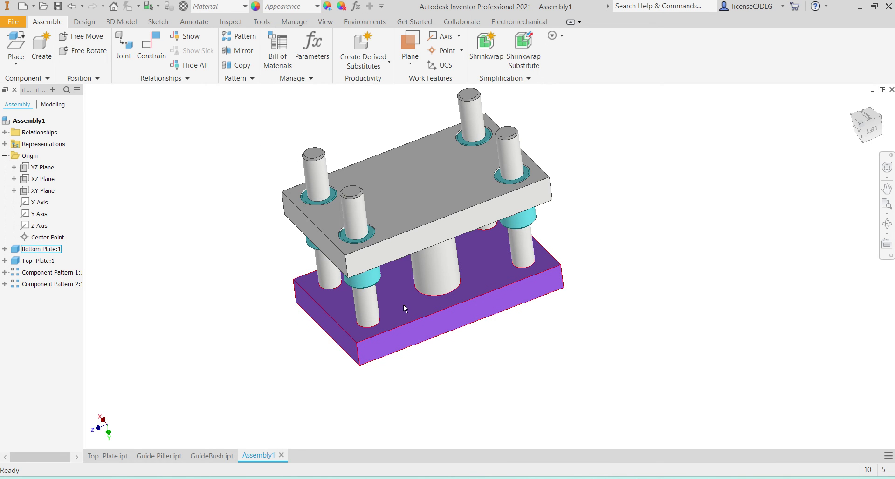
# - Assign the Steel material to the top plate
pyautogui.click(414, 234)
pyautogui.click(229, 11)
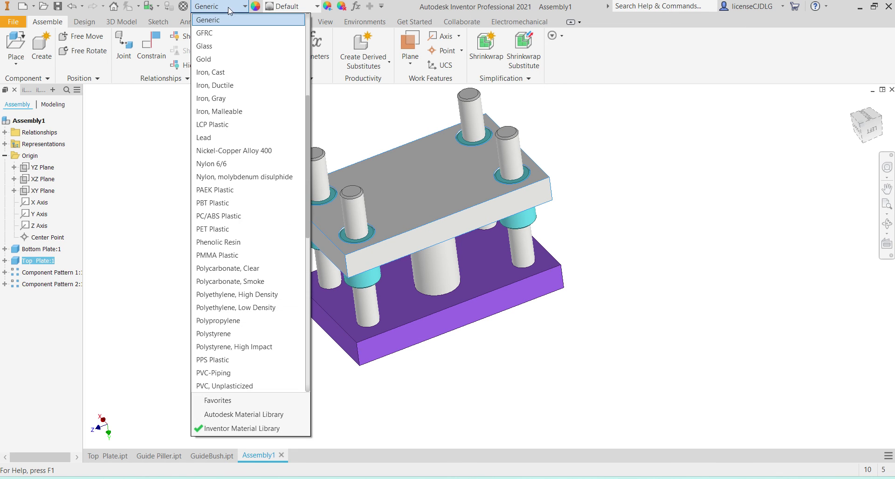
pyautogui.scroll(-1, 232, 243)
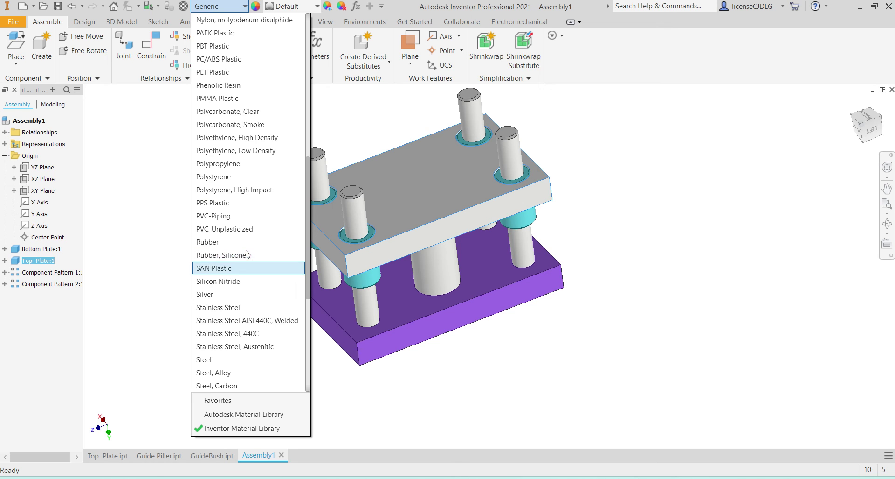
pyautogui.scroll(-3, 240, 295)
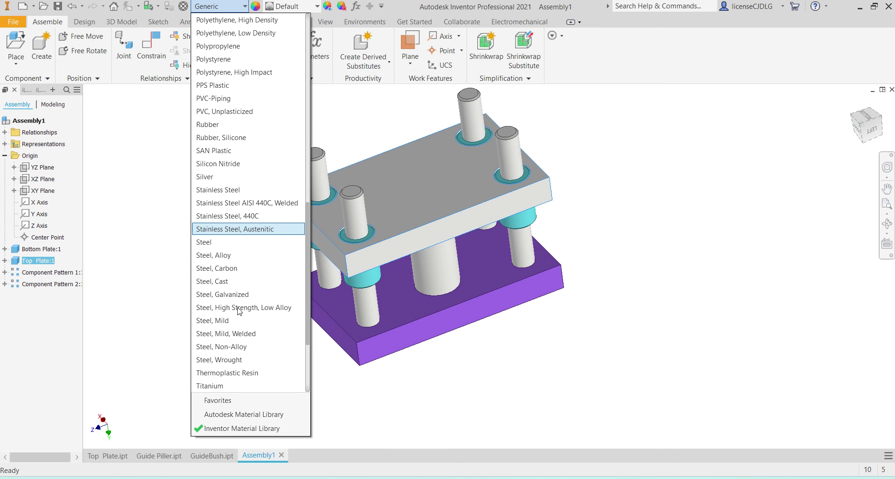
pyautogui.click(229, 241)
# - Change the top plate's appearance to Red Oak - Natural Low Gloss, and reselect the plate
pyautogui.click(298, 6)
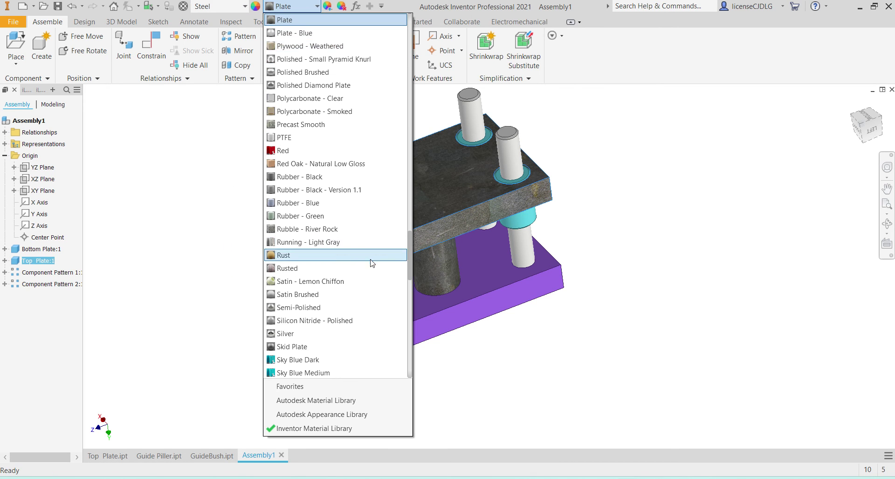
pyautogui.scroll(-2, 320, 264)
pyautogui.scroll(4, 302, 260)
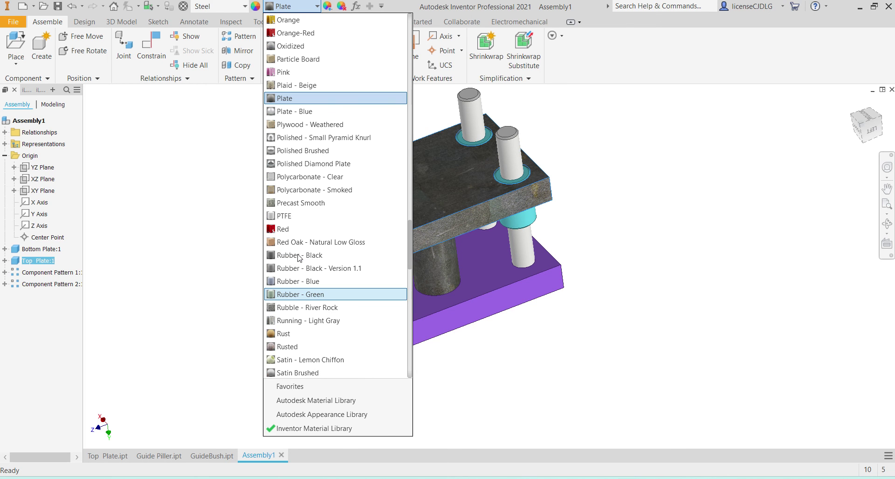
pyautogui.click(303, 242)
pyautogui.click(258, 256)
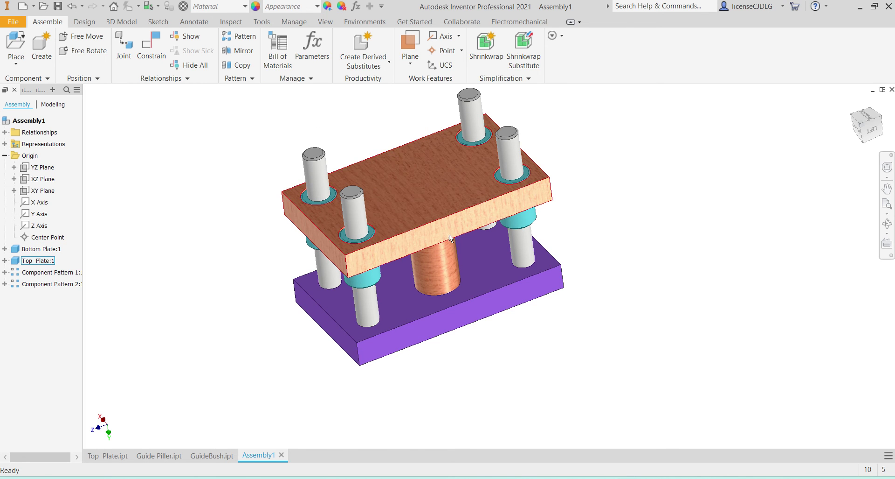
pyautogui.click(293, 9)
pyautogui.click(382, 243)
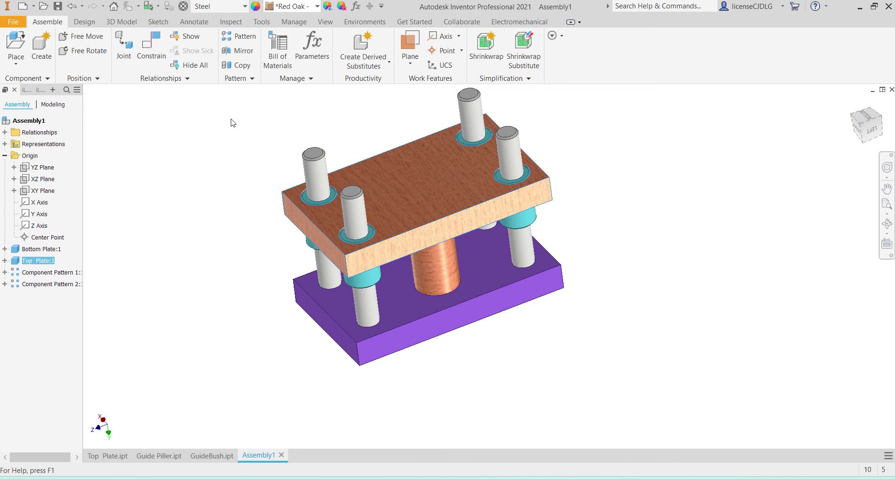
# - Change the top plate's appearance to Orange
pyautogui.click(293, 6)
pyautogui.scroll(4, 304, 204)
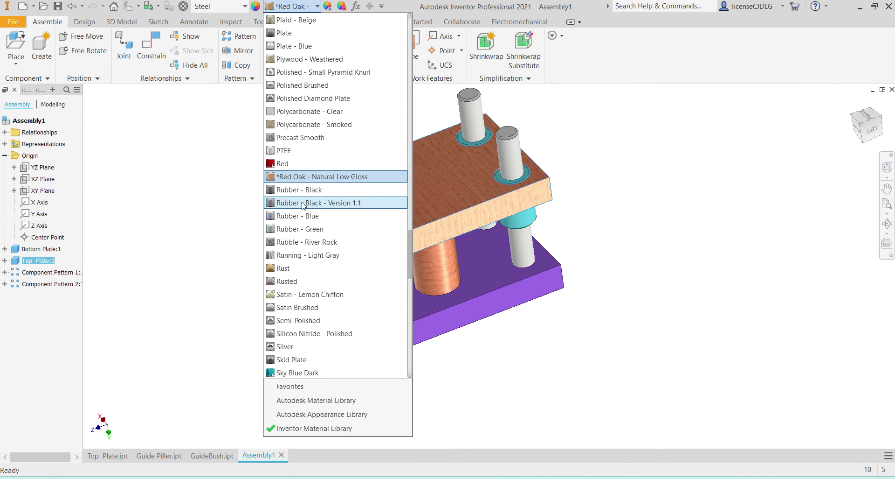
pyautogui.scroll(2, 293, 198)
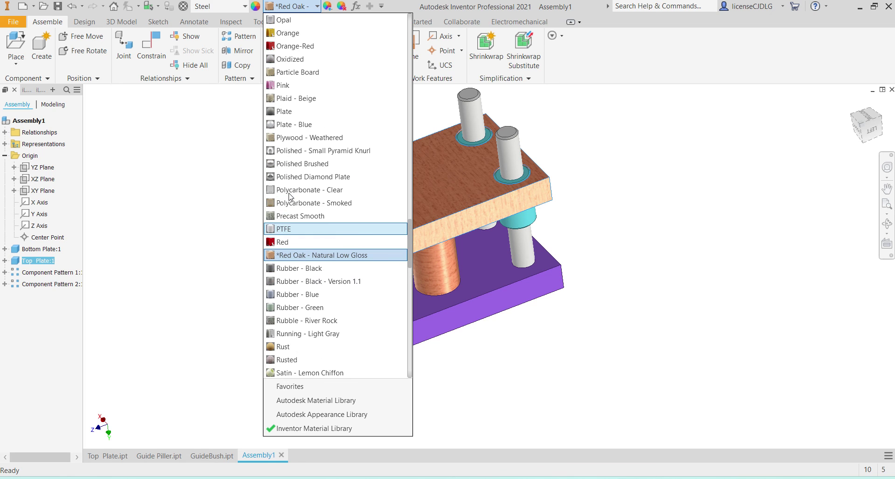
pyautogui.scroll(3, 289, 196)
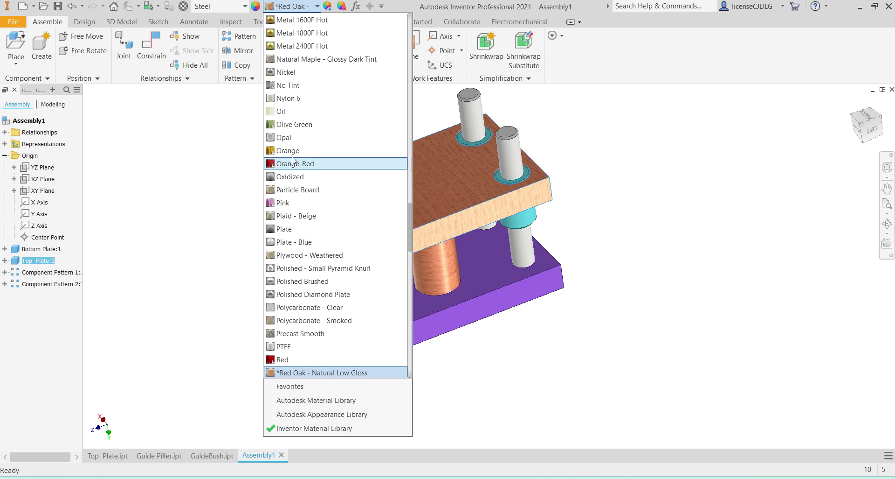
pyautogui.click(296, 150)
pyautogui.click(230, 200)
pyautogui.moveTo(446, 316); pyautogui.dragTo(404, 319, button='middle')
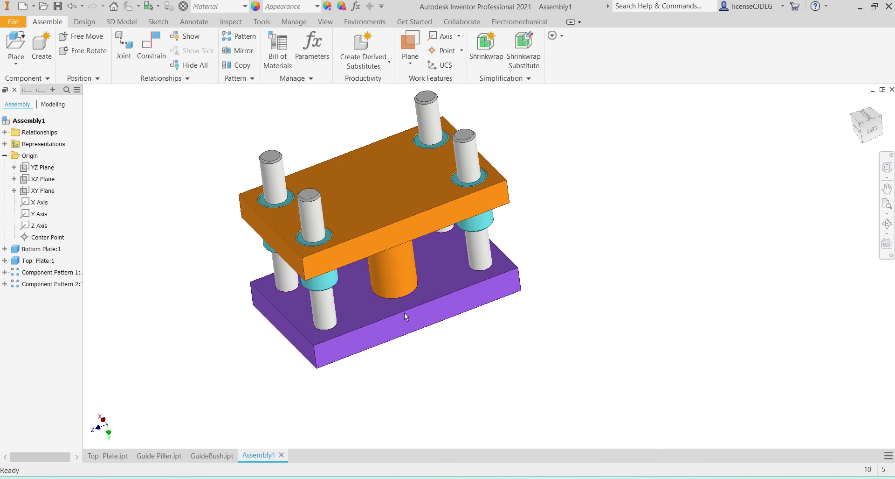
# - Assign the Stainless Steel material to the patterned guide pillars
pyautogui.click(309, 7)
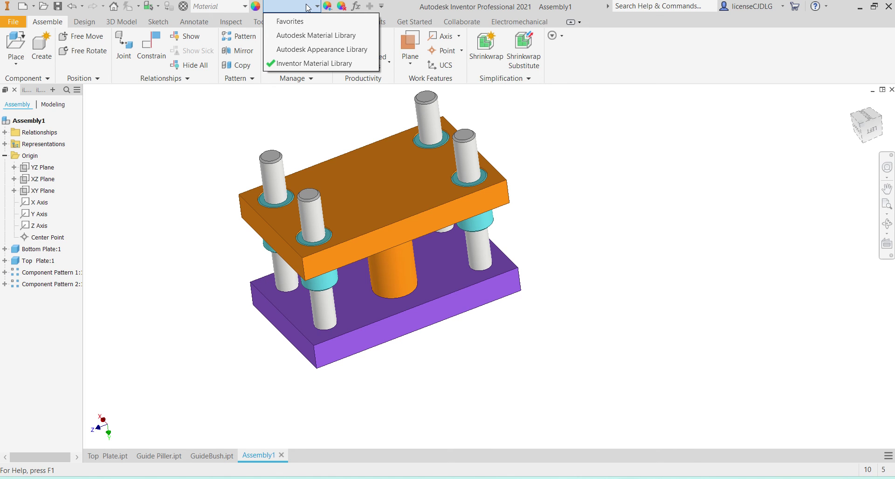
pyautogui.click(308, 8)
pyautogui.click(324, 206)
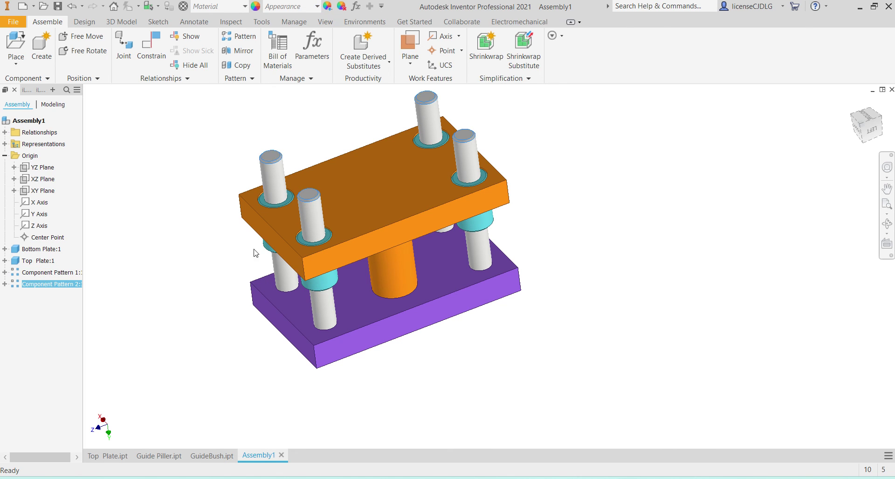
pyautogui.click(219, 7)
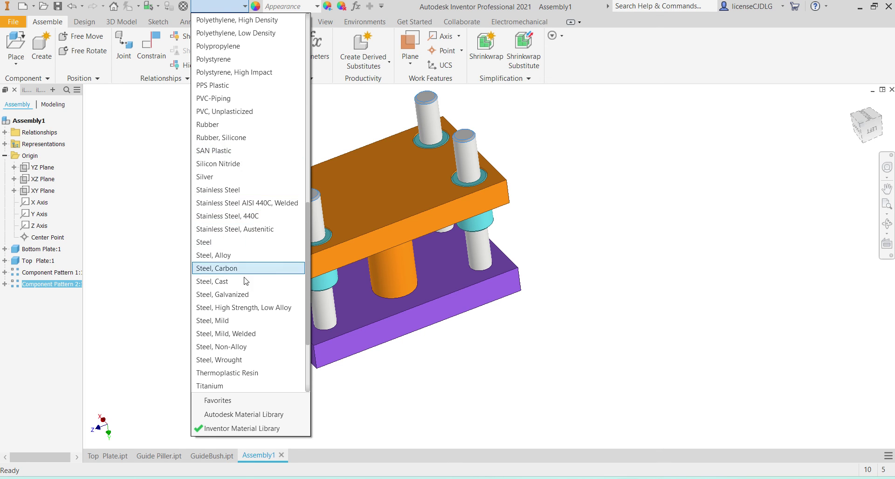
pyautogui.scroll(-2, 242, 285)
pyautogui.scroll(-1, 232, 255)
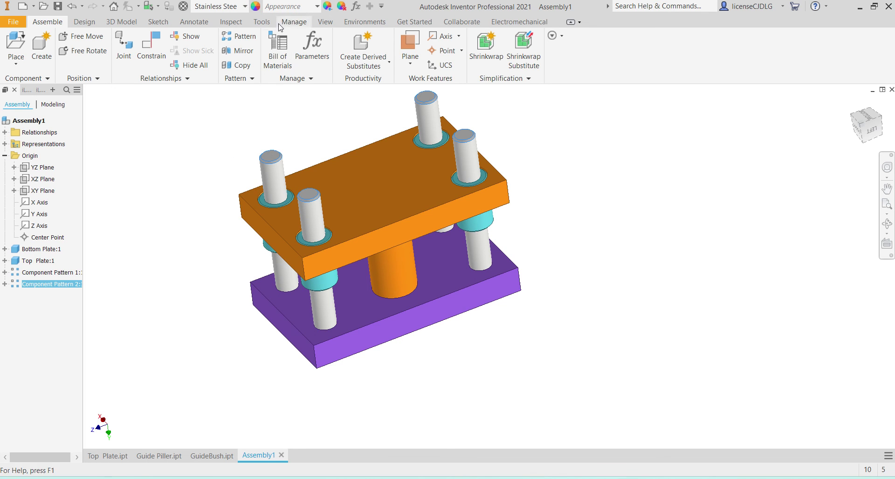
# - Change the guide pillars' appearance to 4in Square - Light Blue and inspect the pillar tops up close
pyautogui.click(287, 7)
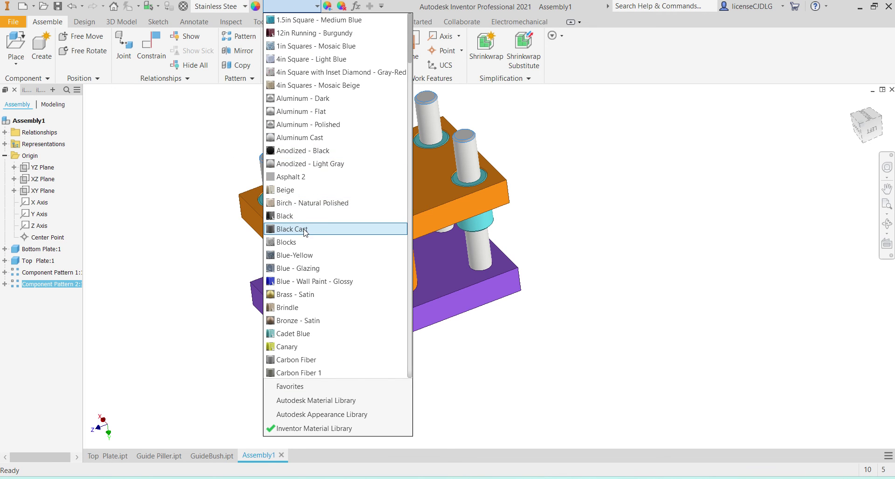
pyautogui.click(300, 61)
pyautogui.click(621, 306)
pyautogui.scroll(5, 366, 188)
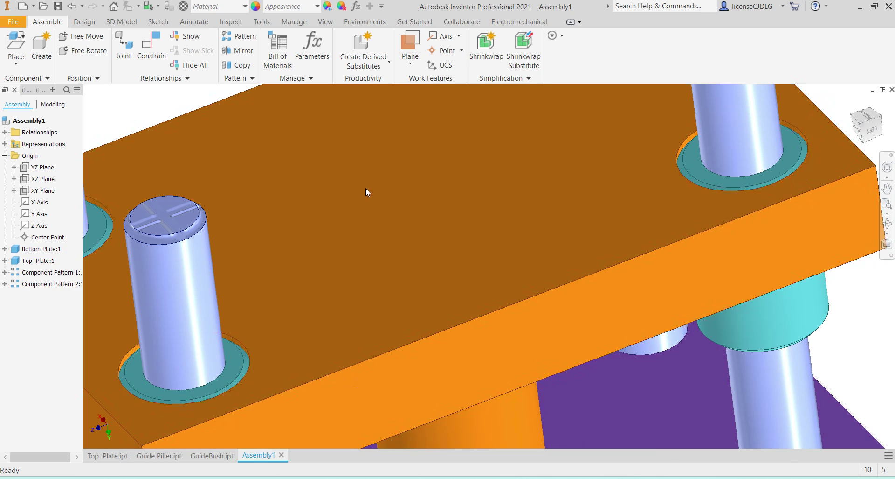
pyautogui.scroll(-5, 335, 270)
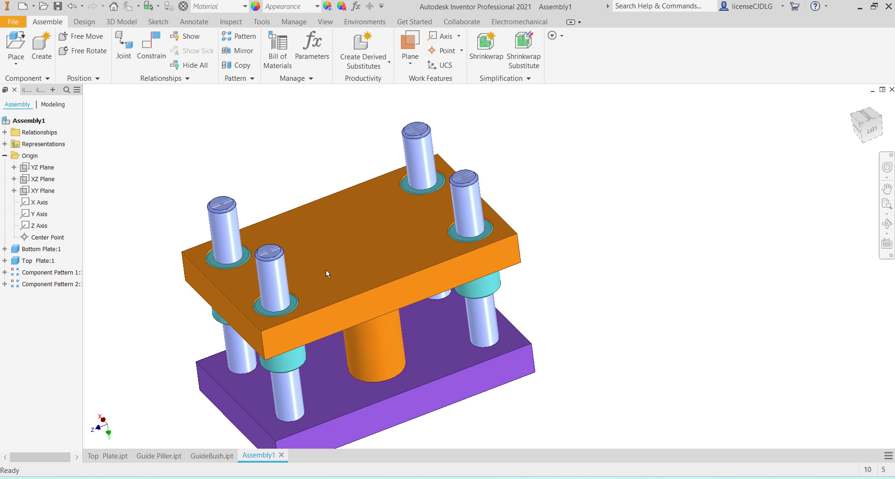
pyautogui.scroll(5, 469, 175)
pyautogui.click(459, 217)
pyautogui.scroll(-5, 461, 216)
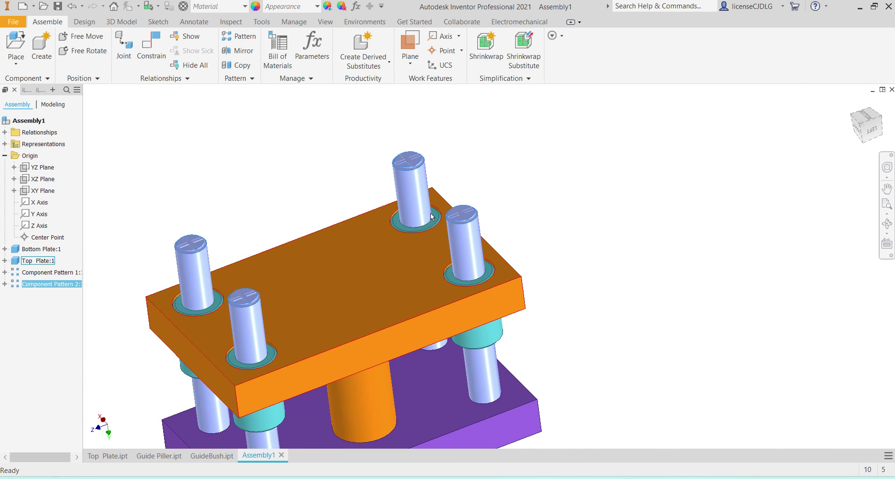
pyautogui.scroll(-4, 380, 191)
pyautogui.click(576, 257)
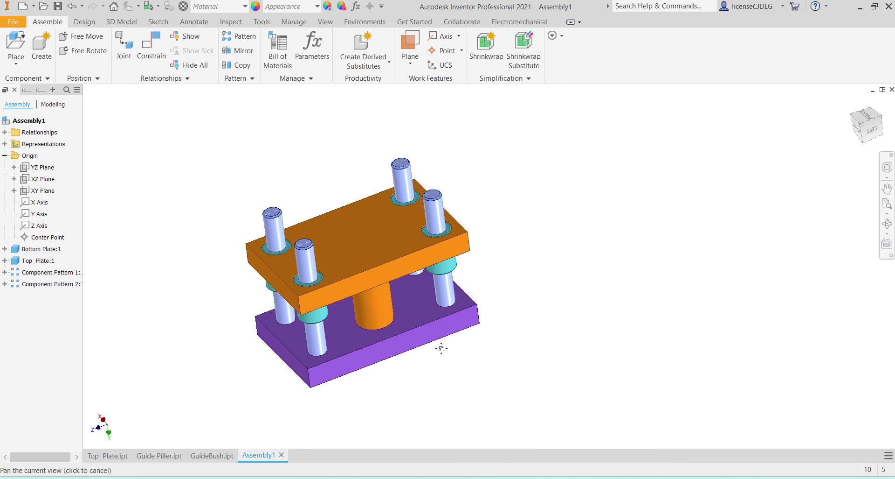
# - Adjust the bottom plate's appearance colour to a light green with RGB values 118, 233, 122
pyautogui.moveTo(442, 346); pyautogui.dragTo(469, 307, button='middle')
pyautogui.click(410, 320)
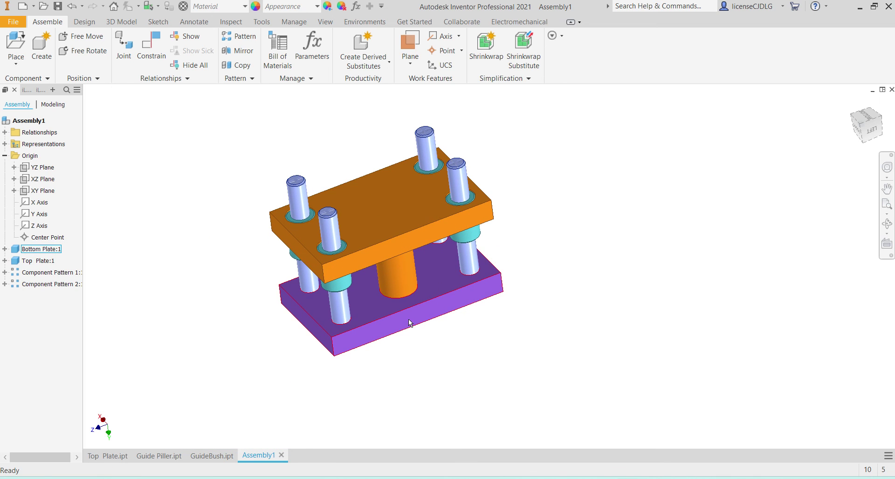
pyautogui.click(302, 6)
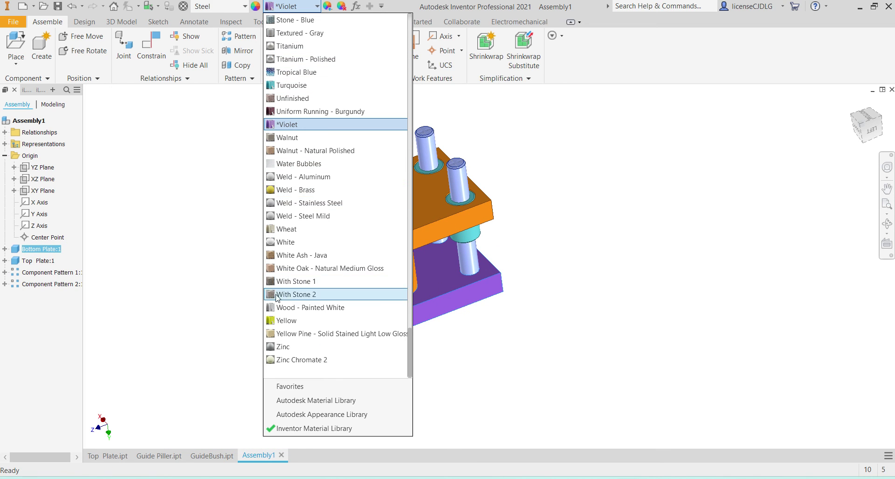
pyautogui.scroll(4, 306, 288)
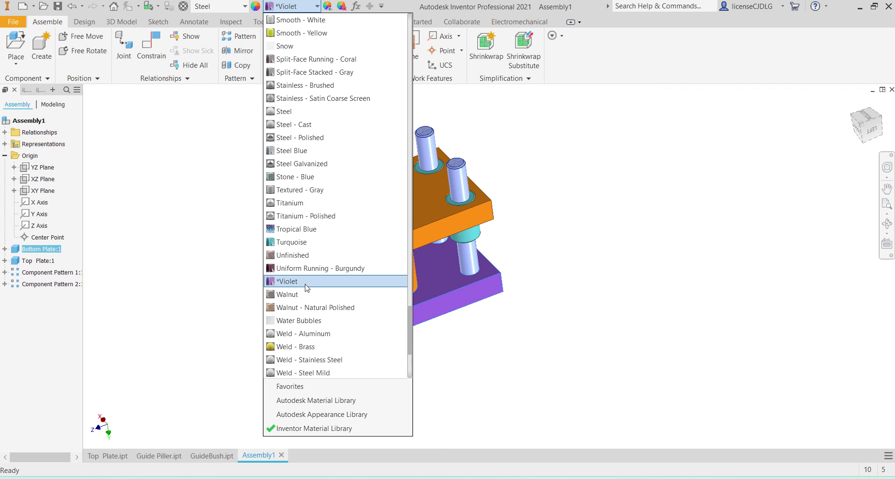
pyautogui.scroll(3, 307, 288)
pyautogui.click(587, 204)
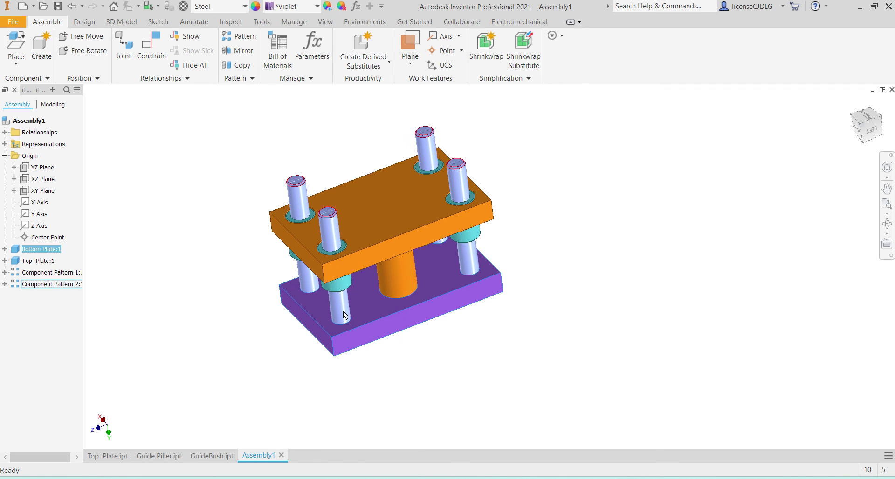
pyautogui.click(328, 6)
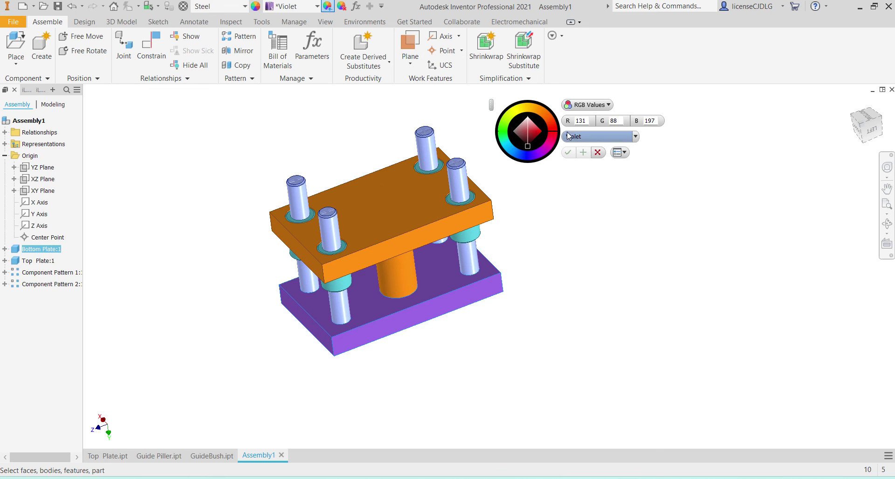
pyautogui.click(548, 120)
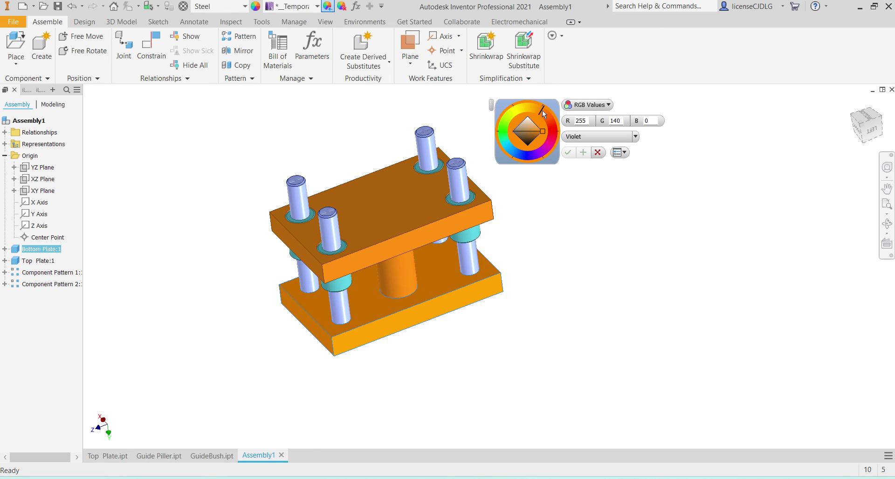
pyautogui.moveTo(533, 109)
pyautogui.mouseDown()
pyautogui.moveTo(524, 107)
pyautogui.moveTo(520, 124)
pyautogui.moveTo(499, 119)
pyautogui.moveTo(530, 129)
pyautogui.moveTo(505, 132)
pyautogui.moveTo(530, 124)
pyautogui.mouseUp()
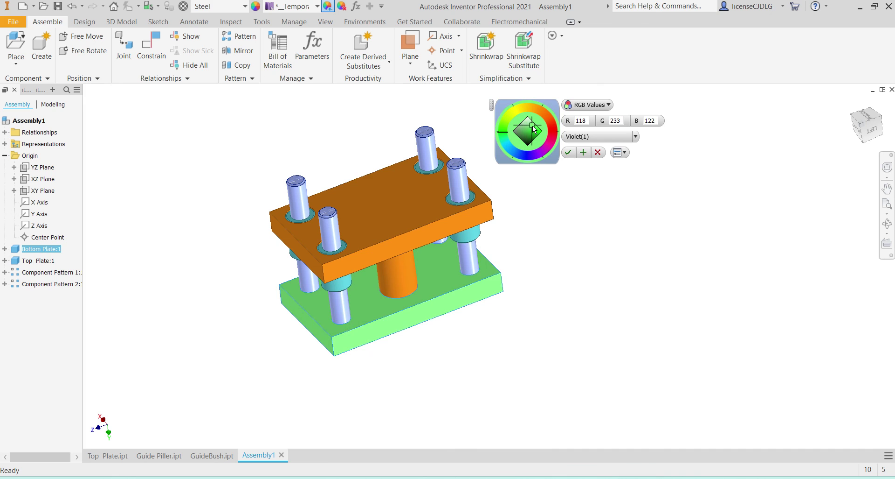
pyautogui.click(568, 152)
# - Adjust the top plate's appearance colour to a pale cream with RGB values 234, 222, 163
pyautogui.click(413, 229)
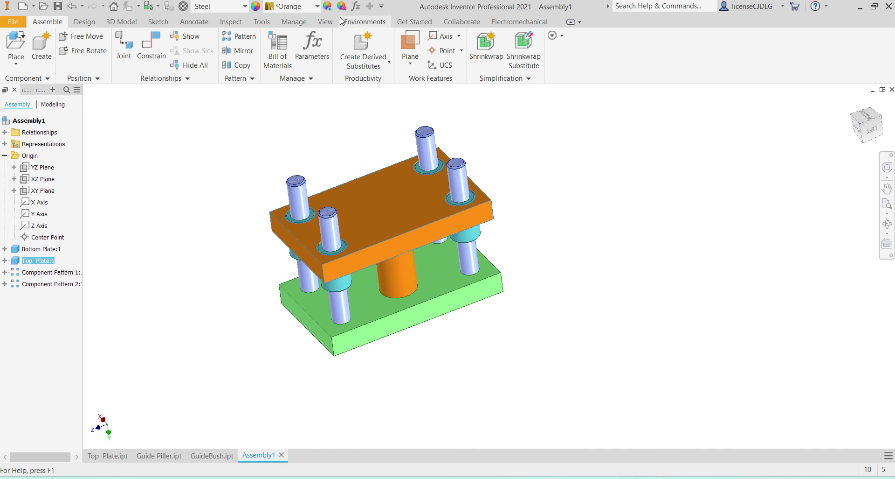
pyautogui.click(328, 7)
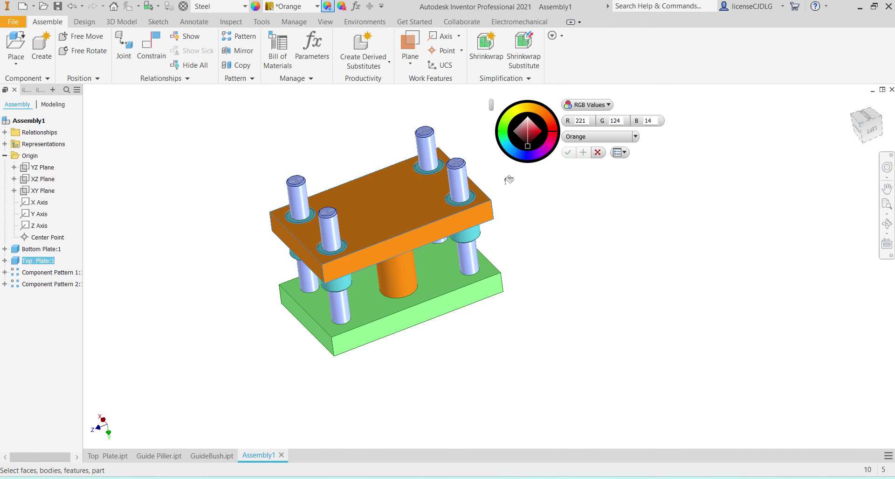
pyautogui.click(526, 115)
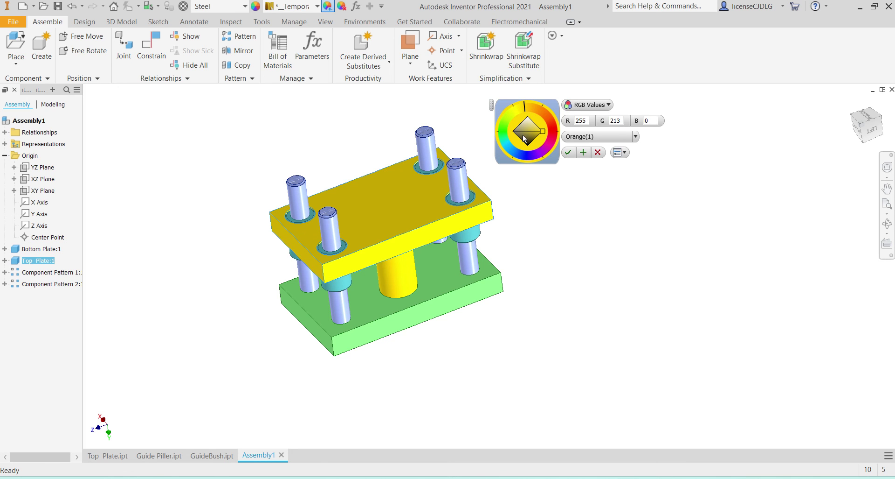
pyautogui.moveTo(538, 130); pyautogui.dragTo(530, 124)
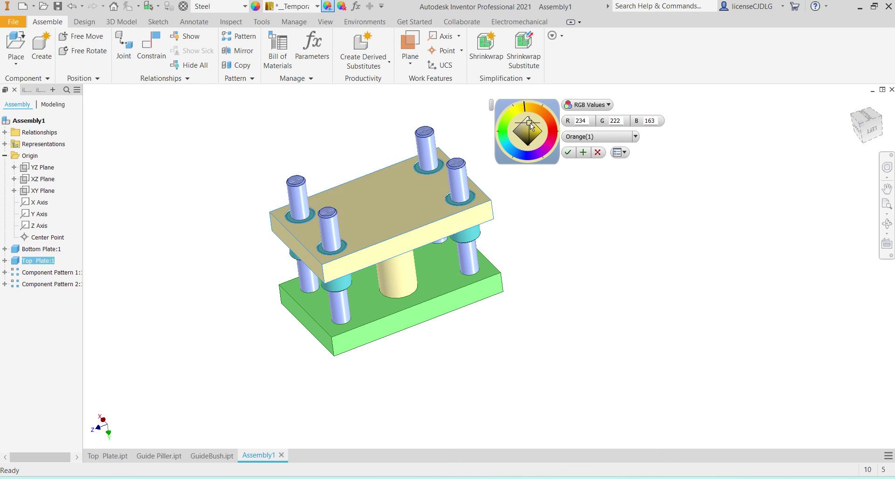
pyautogui.click(569, 152)
# - Slide the top plate upward along the guide pillars so its central punch lifts out of the bottom plate's hole
pyautogui.scroll(3, 413, 206)
pyautogui.scroll(-2, 468, 250)
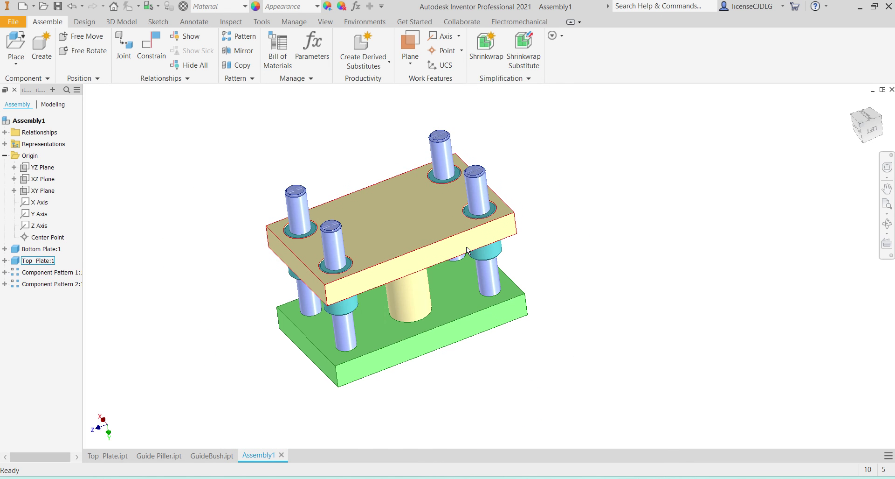
pyautogui.moveTo(438, 242); pyautogui.dragTo(439, 223)
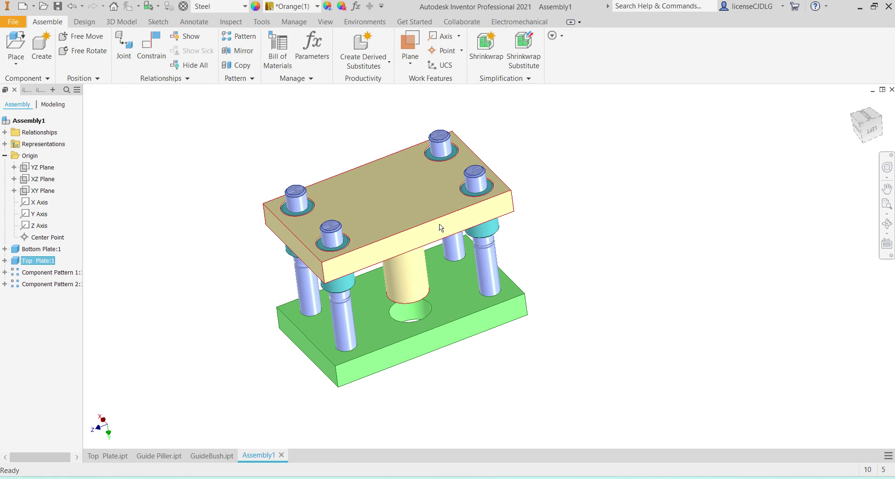
# - Change the patterned guide pillars' appearance to Dark Green
pyautogui.click(338, 245)
pyautogui.click(290, 11)
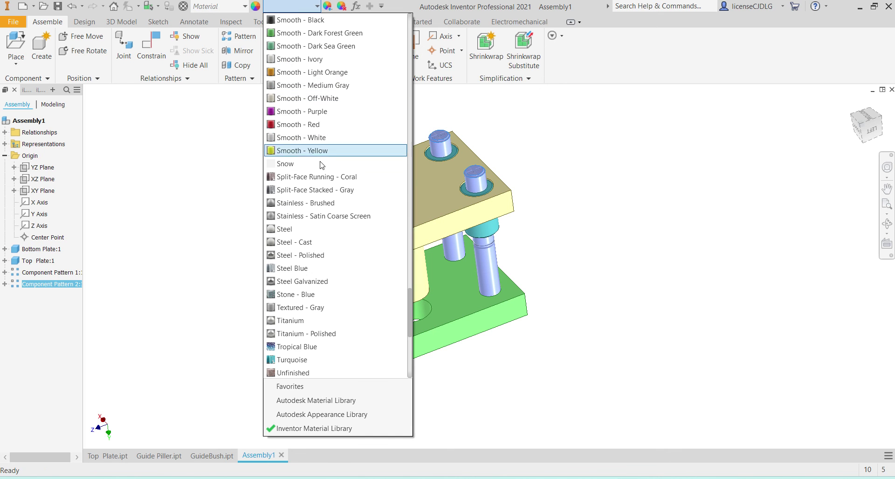
pyautogui.scroll(6, 324, 214)
pyautogui.scroll(7, 324, 216)
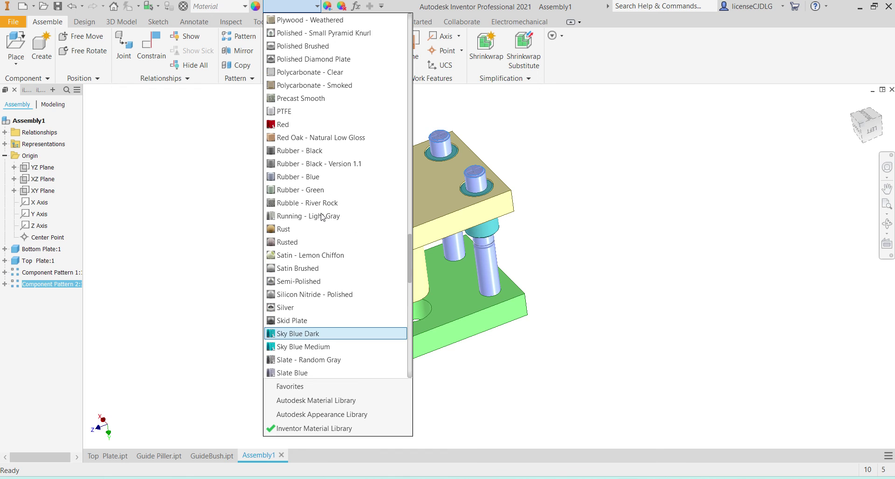
pyautogui.scroll(2, 319, 212)
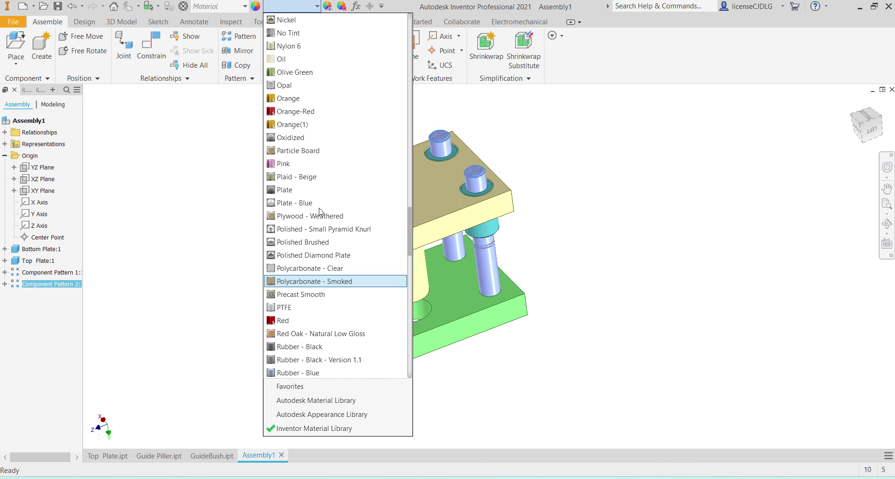
pyautogui.scroll(3, 321, 211)
pyautogui.scroll(11, 321, 212)
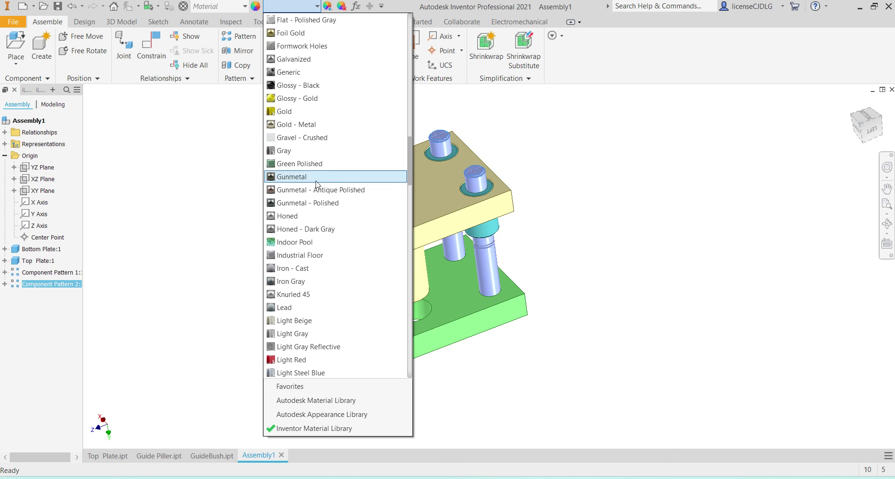
pyautogui.scroll(12, 317, 170)
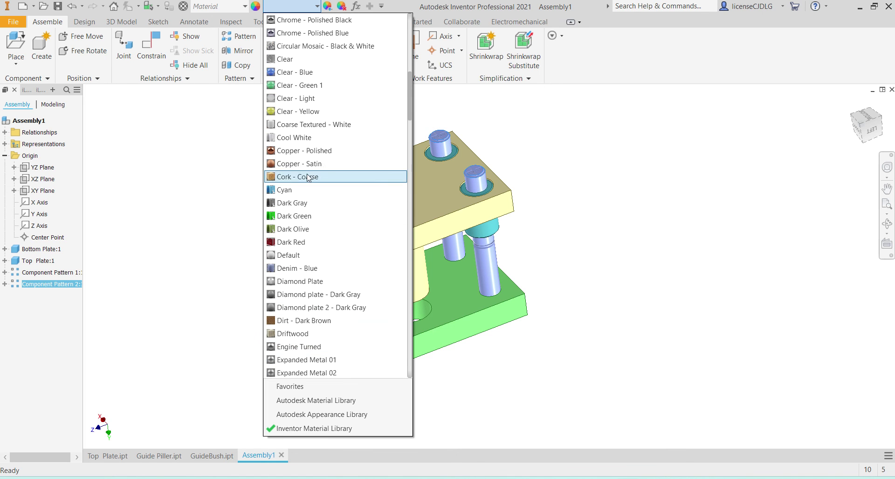
pyautogui.click(309, 216)
pyautogui.click(656, 254)
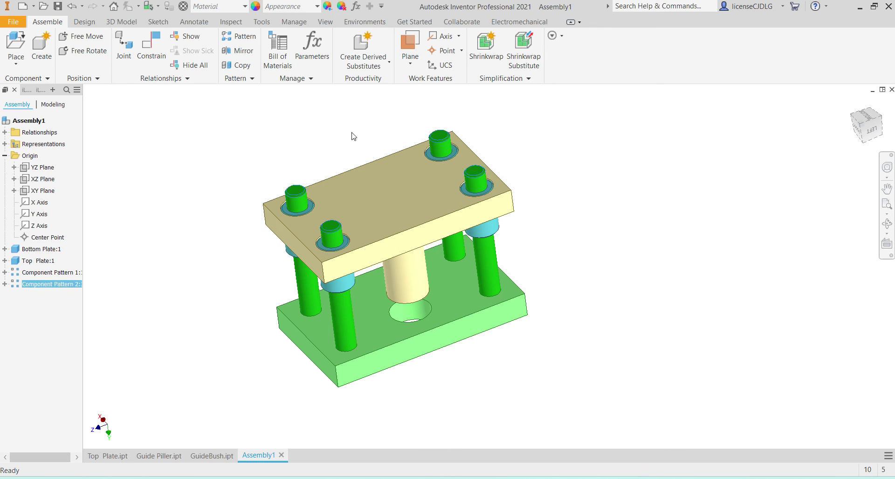
pyautogui.click(328, 6)
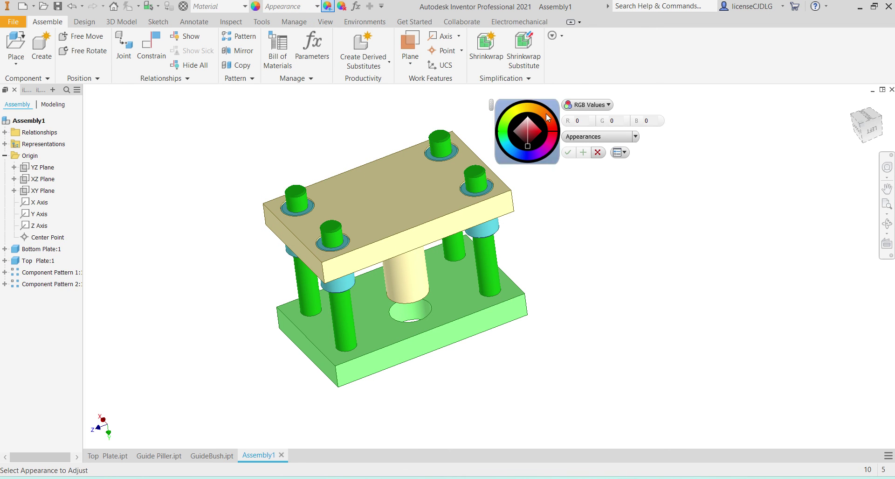
pyautogui.moveTo(536, 113); pyautogui.dragTo(553, 122)
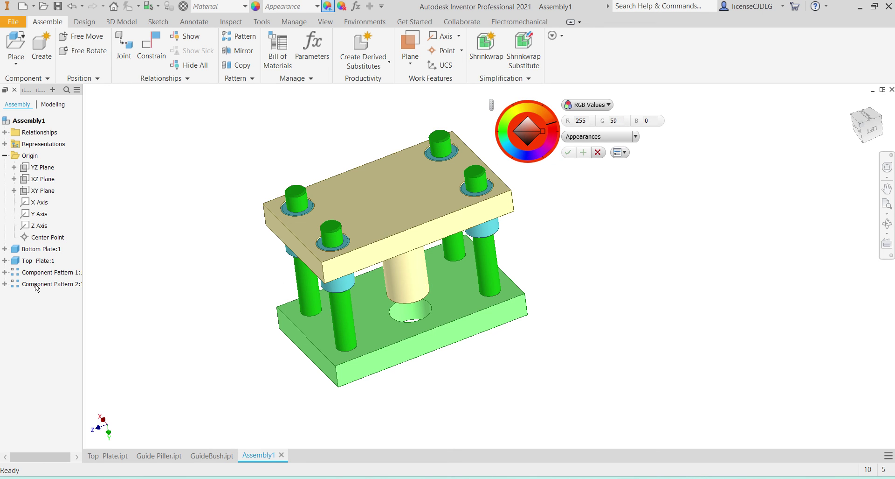
pyautogui.press('Escape')
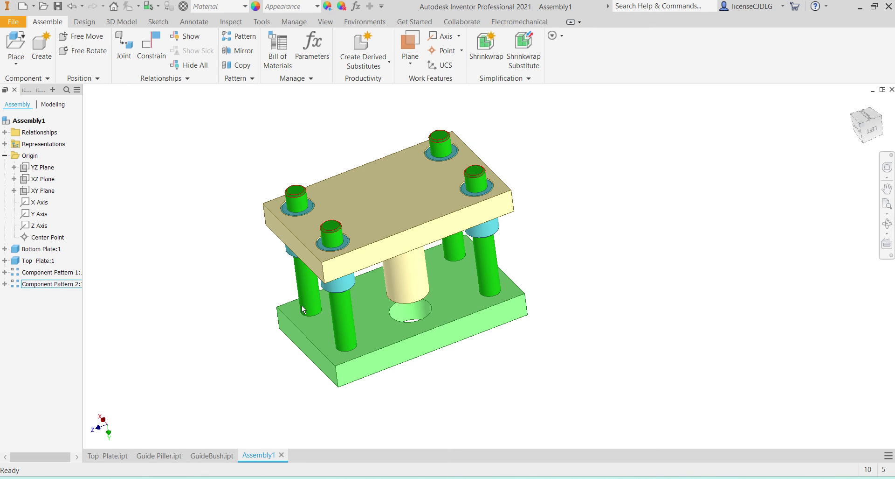
pyautogui.click(70, 284)
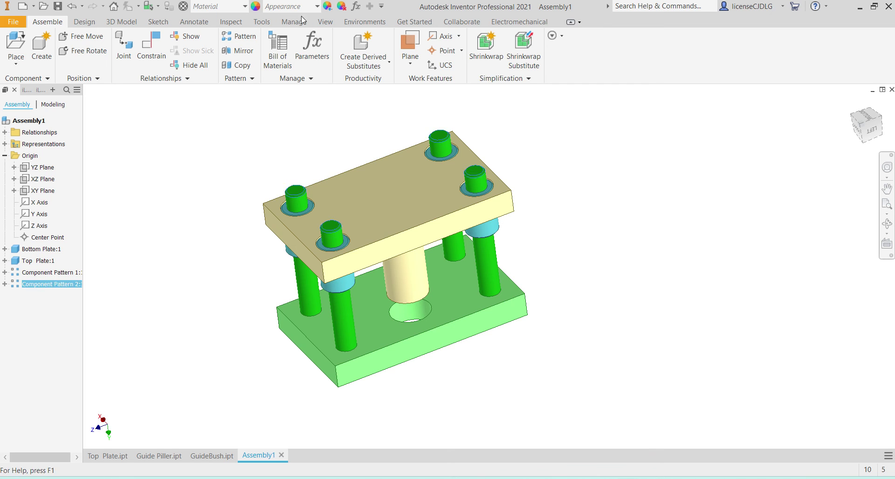
pyautogui.click(329, 7)
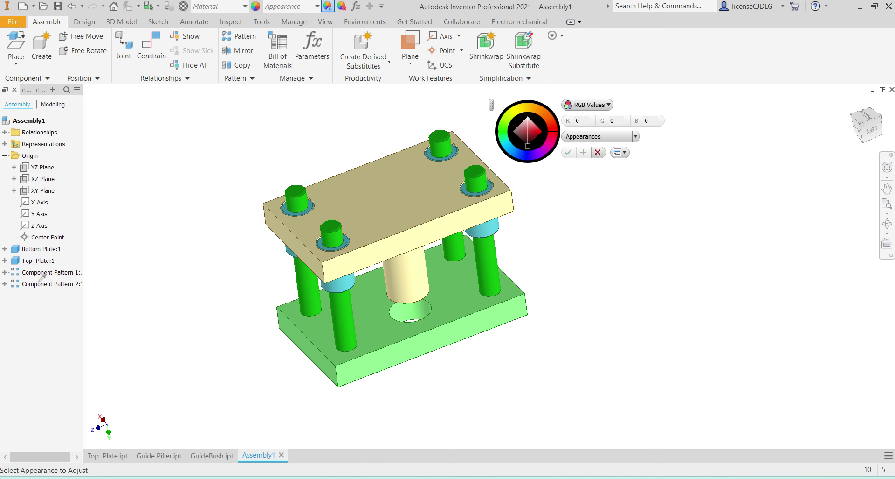
pyautogui.press('Escape')
# - Adjust the appearance colour of all four guide pillars in the second component pattern to salmon orange, RGB 225, 134, 95
pyautogui.click(5, 284)
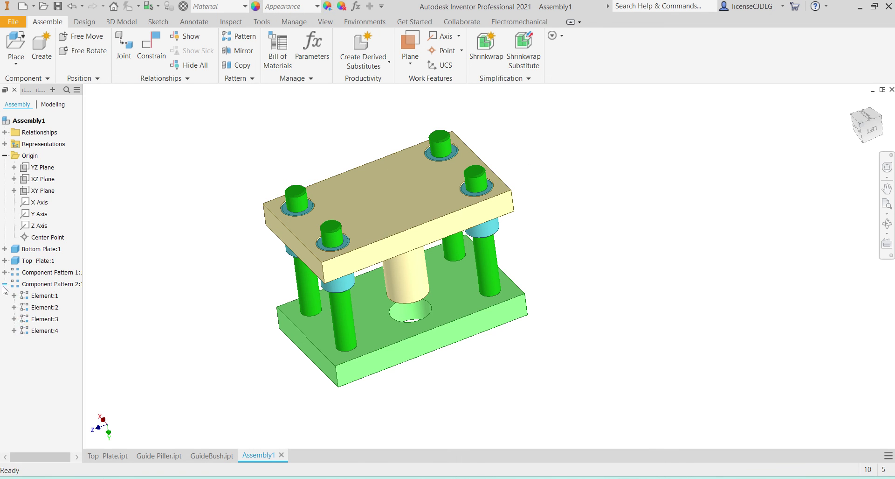
pyautogui.click(14, 295)
pyautogui.click(14, 319)
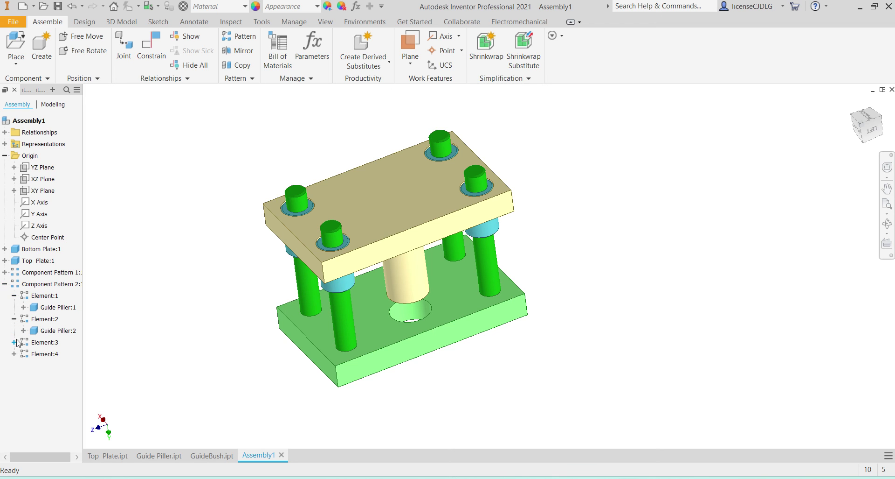
pyautogui.click(14, 342)
pyautogui.click(14, 365)
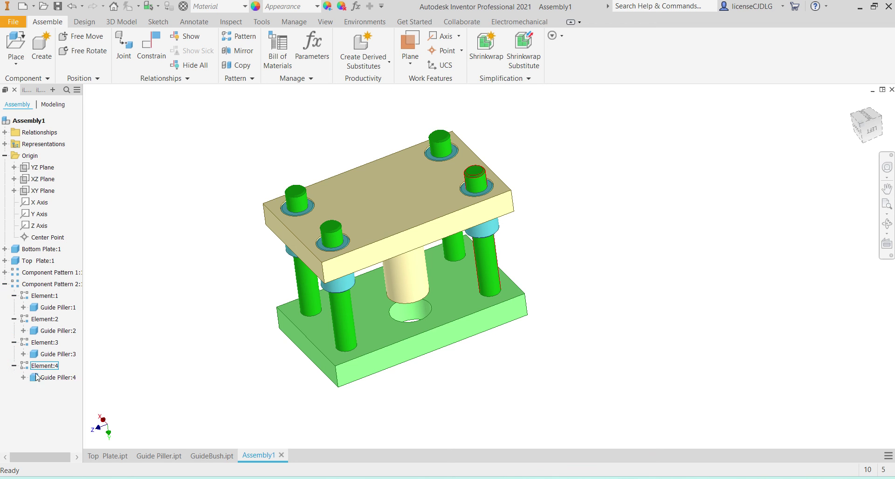
pyautogui.click(56, 377)
pyautogui.keyDown('ctrl'); pyautogui.click(65, 356); pyautogui.keyUp('ctrl')
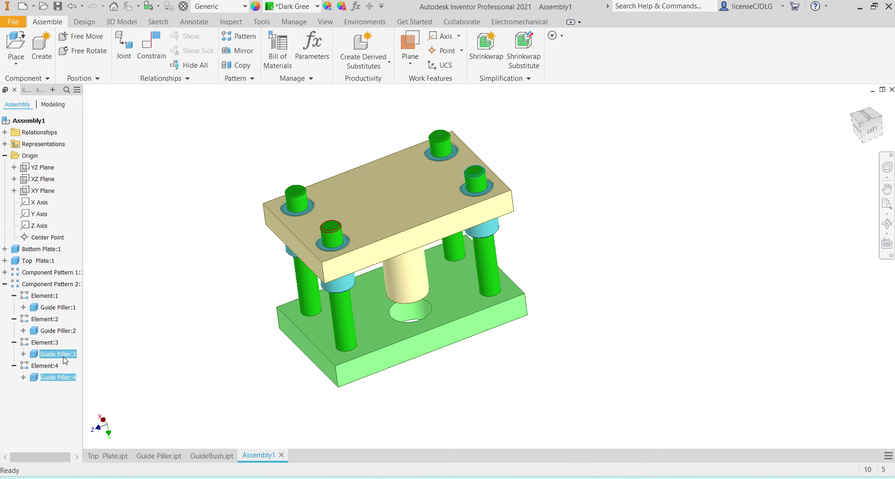
pyautogui.keyDown('ctrl'); pyautogui.click(57, 330); pyautogui.keyUp('ctrl')
pyautogui.keyDown('ctrl'); pyautogui.click(55, 308); pyautogui.keyUp('ctrl')
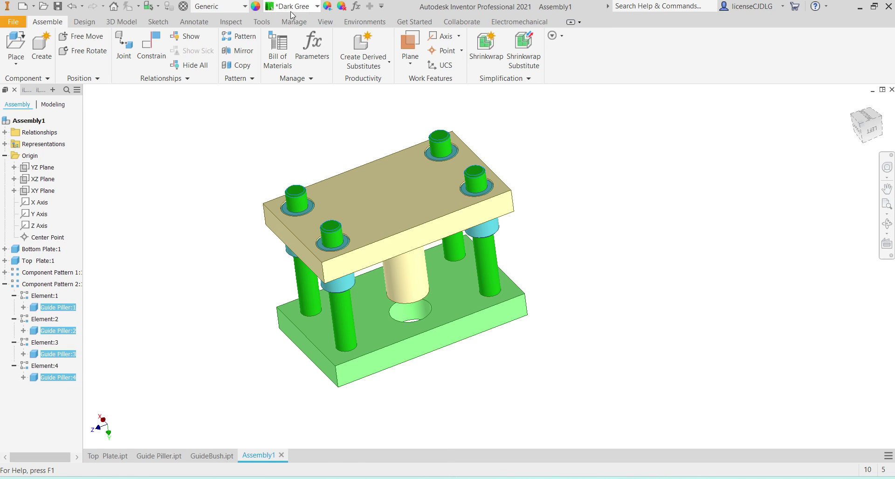
pyautogui.click(329, 6)
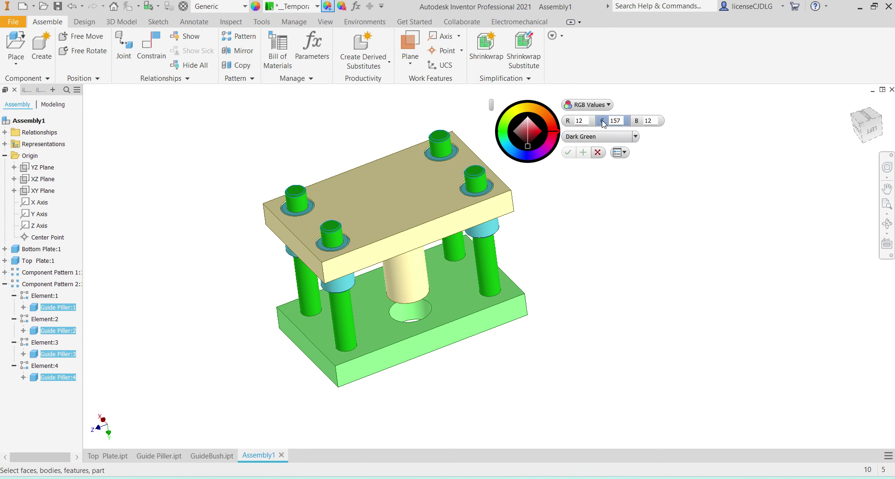
pyautogui.click(553, 121)
pyautogui.click(533, 129)
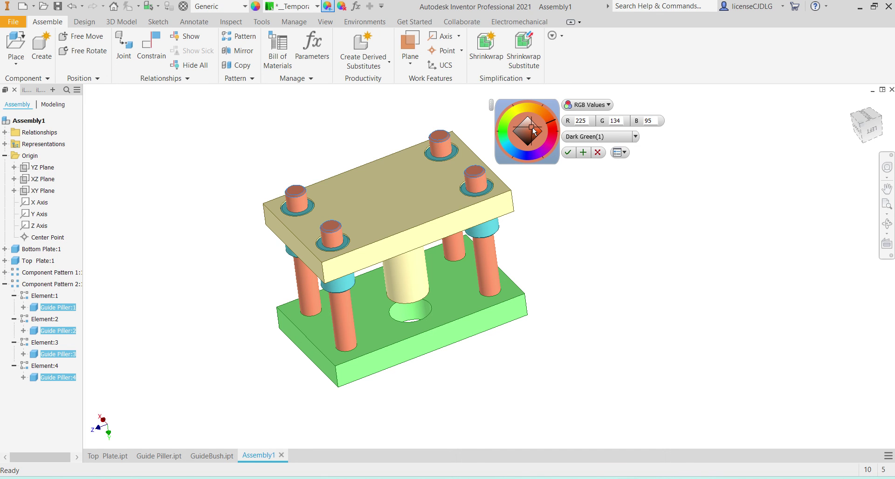
pyautogui.click(569, 152)
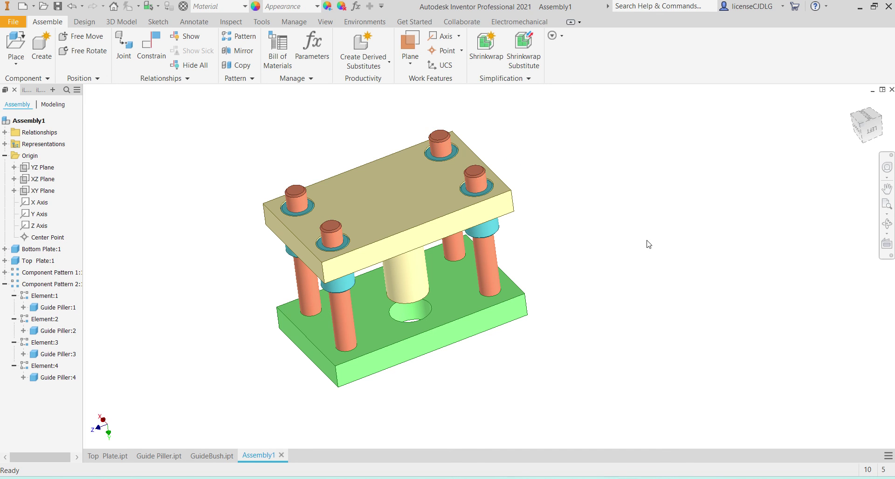
# - Save the assembly and its changed parts, overwriting the existing Press Tool assembly file in the Press tool design folder
pyautogui.scroll(2, 521, 211)
pyautogui.scroll(-4, 670, 288)
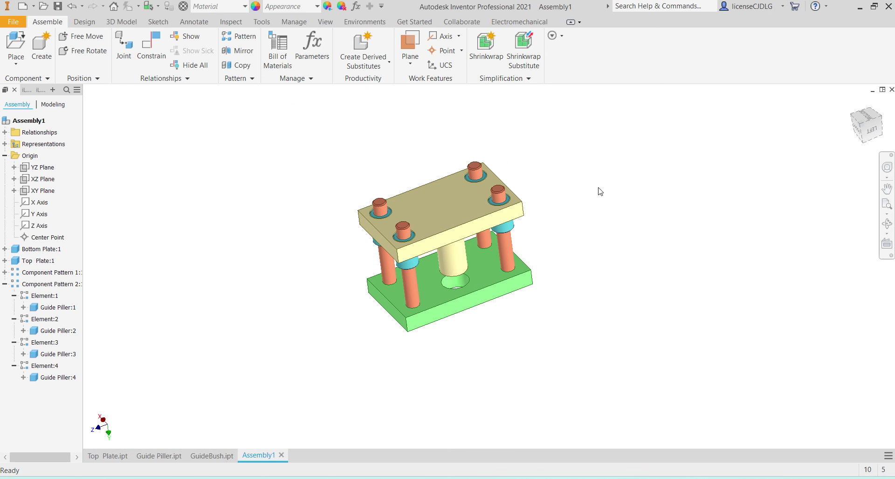
pyautogui.moveTo(607, 228); pyautogui.dragTo(571, 228, button='middle')
pyautogui.hotkey('ctrl', 's')
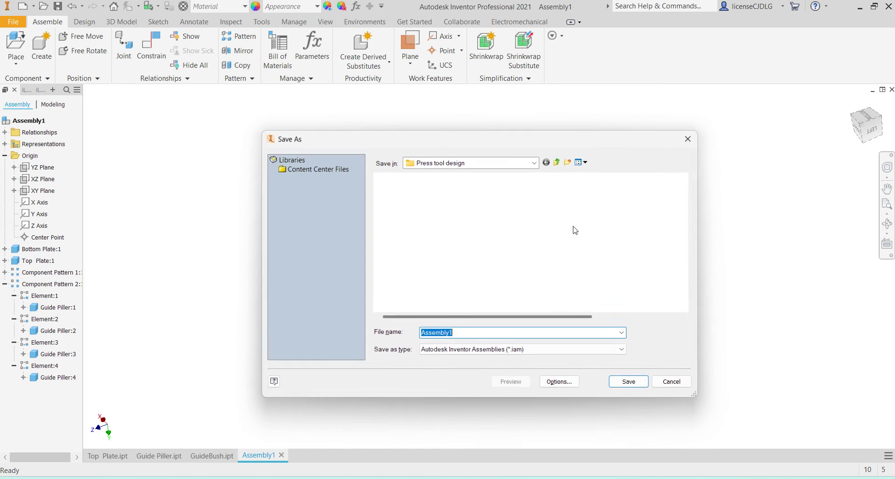
pyautogui.click(420, 201)
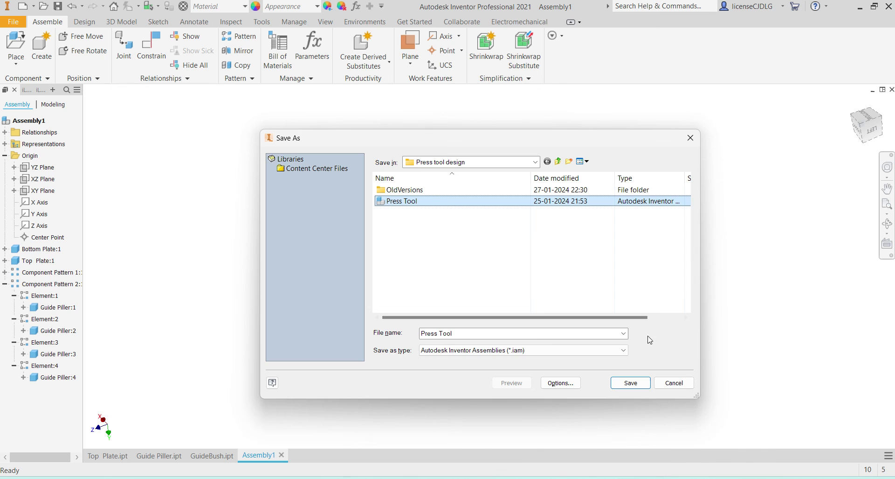
pyautogui.click(630, 382)
pyautogui.click(465, 297)
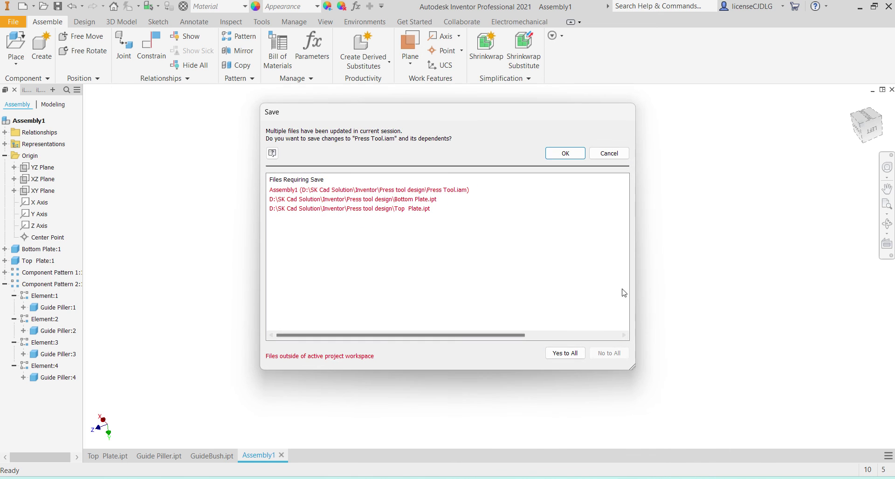
pyautogui.click(566, 153)
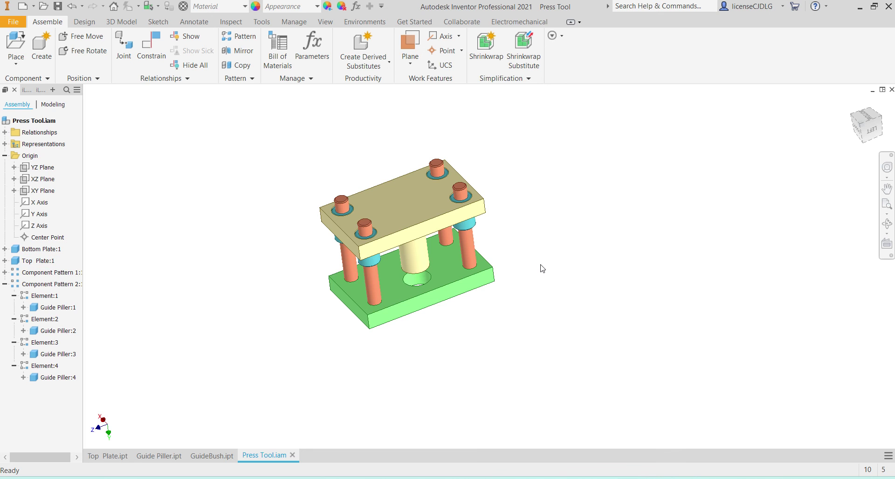
# - Create a presentation from the metric Standard (mm).ipn template and insert the Press Tool assembly into it
pyautogui.scroll(-2, 542, 269)
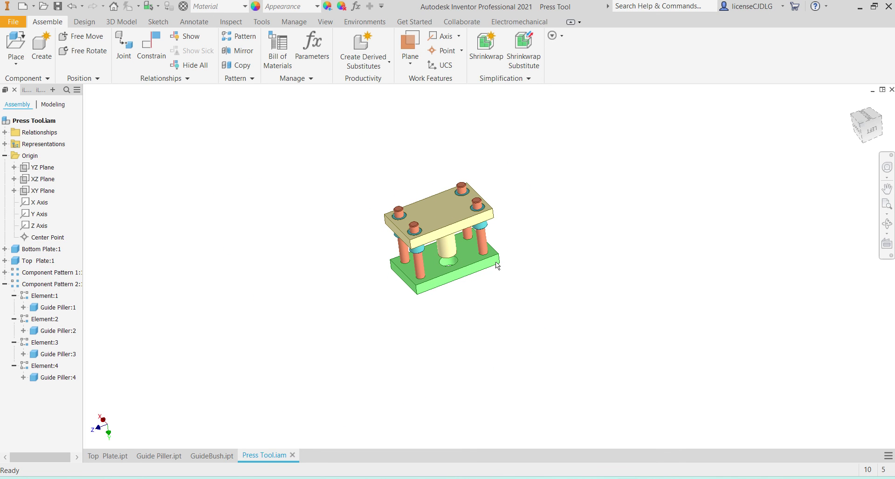
pyautogui.hotkey('ctrl', 'n')
pyautogui.scroll(-3, 615, 294)
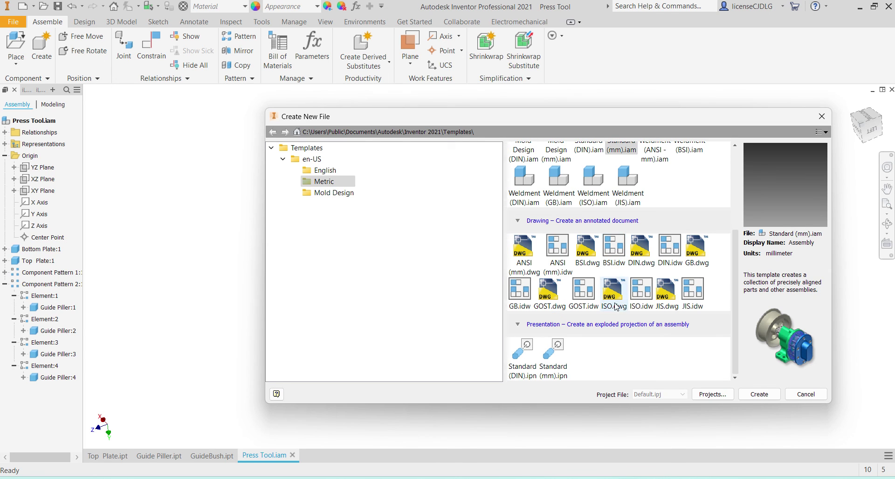
pyautogui.click(557, 362)
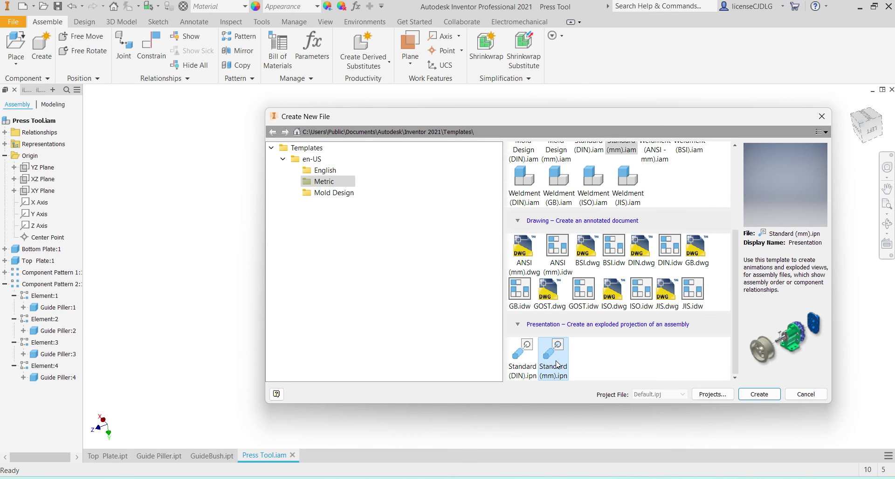
pyautogui.click(746, 394)
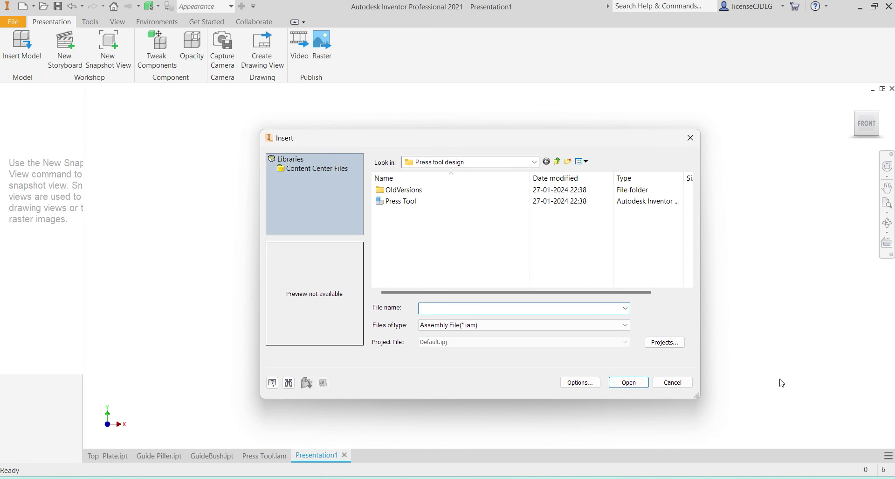
pyautogui.click(439, 204)
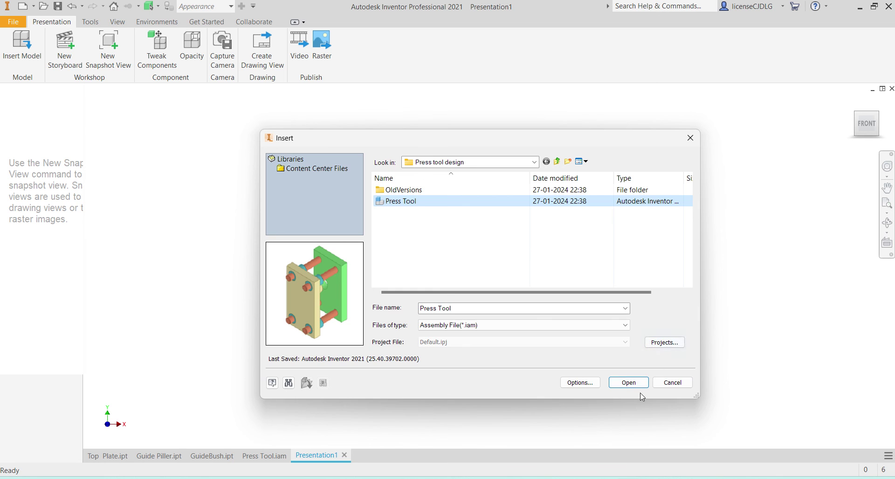
pyautogui.click(629, 382)
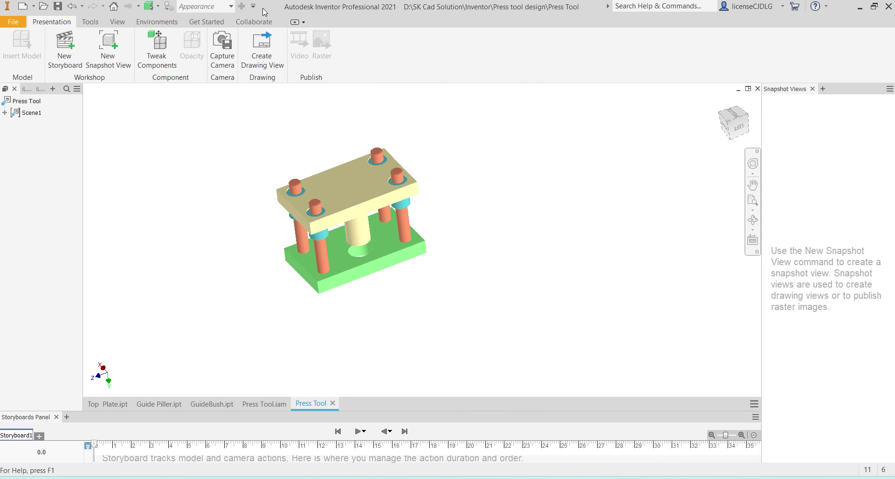
# - Set the presentation's visual style to Shaded with Edges
pyautogui.click(118, 22)
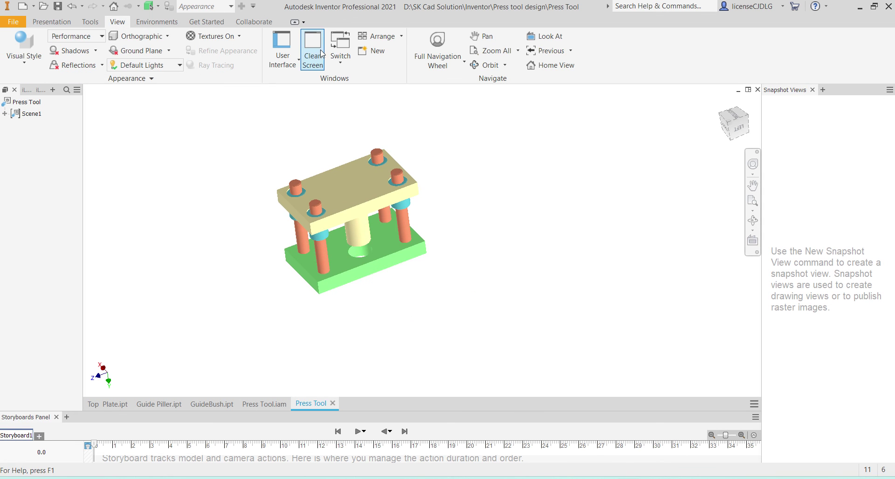
pyautogui.click(26, 54)
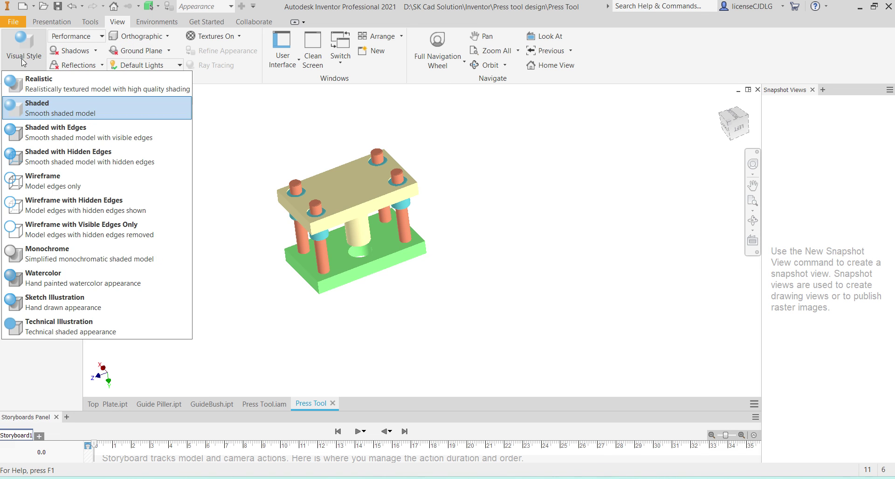
pyautogui.click(66, 136)
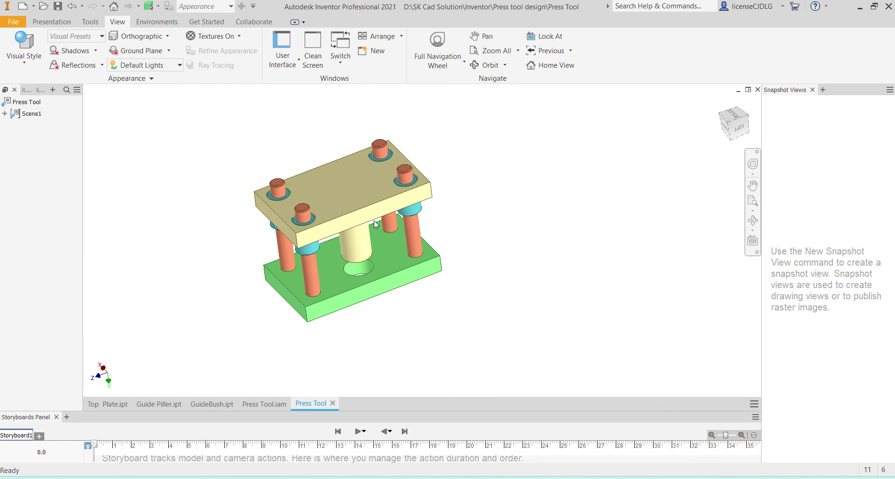
pyautogui.scroll(2, 388, 261)
pyautogui.moveTo(389, 261); pyautogui.dragTo(393, 273, button='middle')
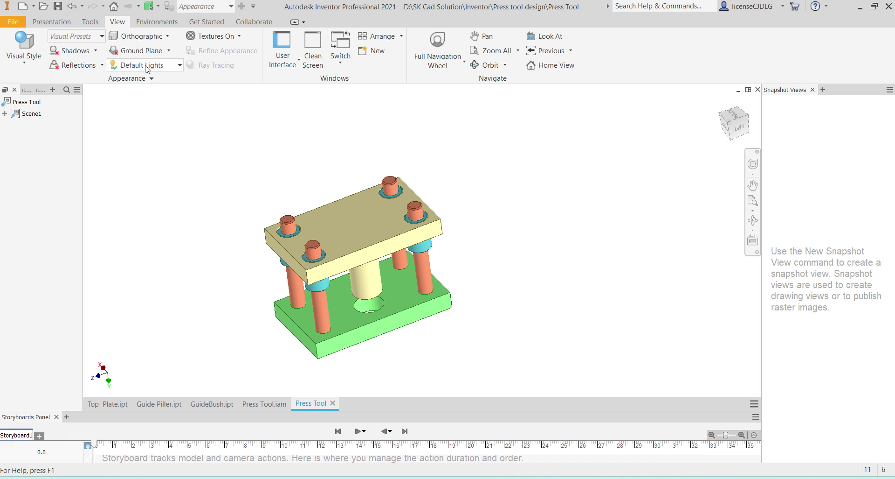
# - Tweak the top plate about 230 mm upward and the four guide bushes about 144 mm upward off the pillars
pyautogui.click(52, 22)
pyautogui.click(154, 56)
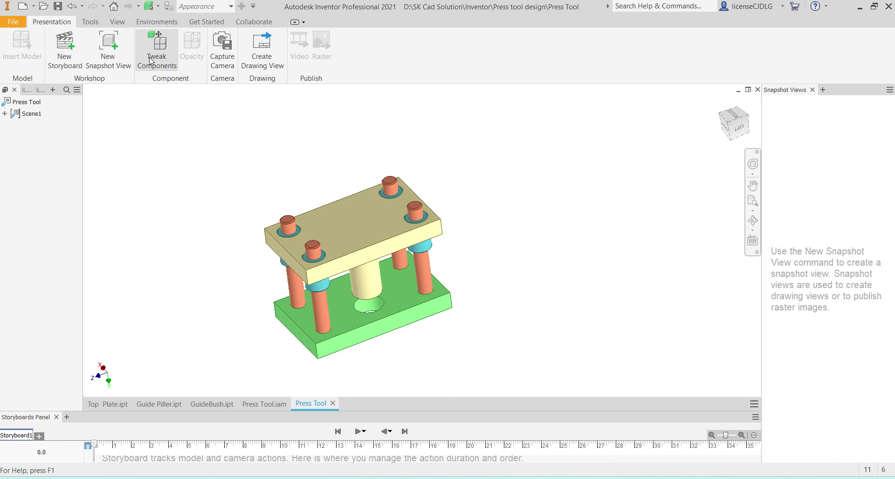
pyautogui.click(364, 248)
pyautogui.moveTo(353, 220); pyautogui.dragTo(357, 102)
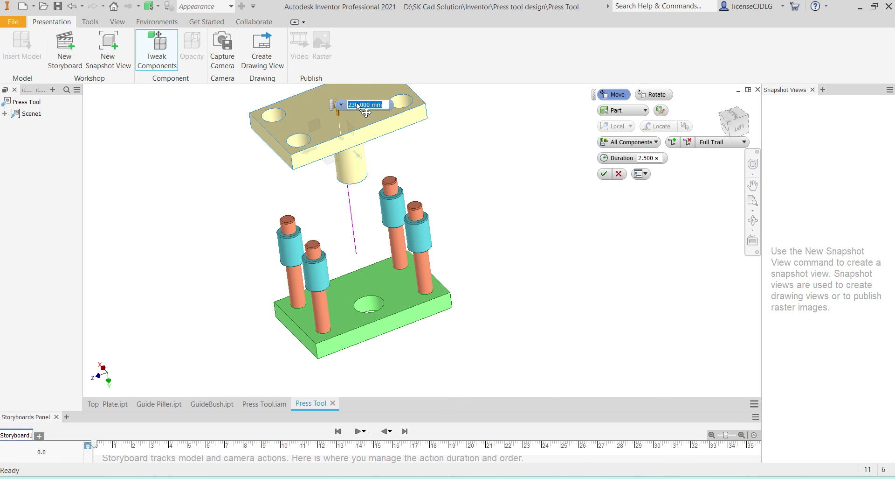
pyautogui.click(285, 250)
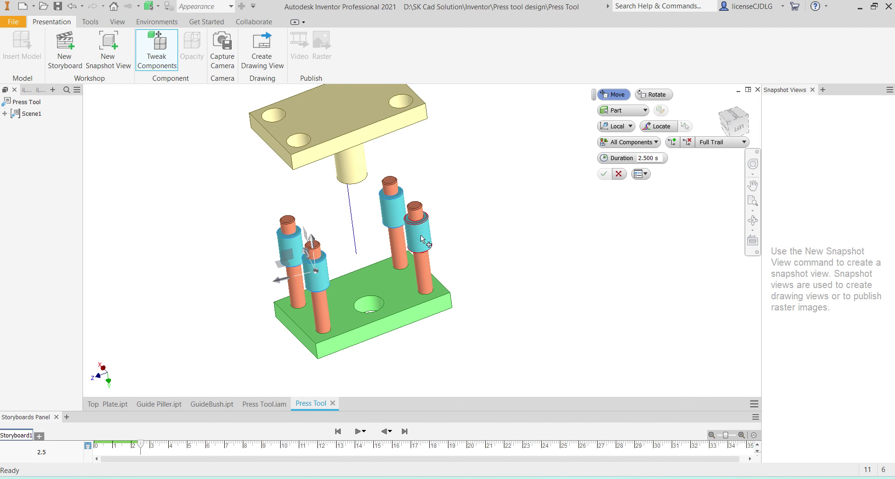
pyautogui.moveTo(311, 234); pyautogui.dragTo(307, 163)
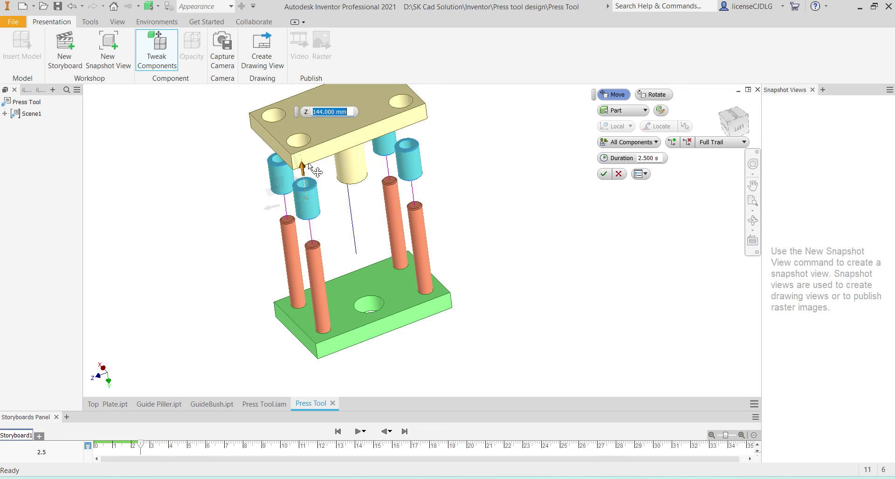
# - Tweak the four guide pillars about 44 mm upward along Z, out of the bottom plate
pyautogui.click(311, 259)
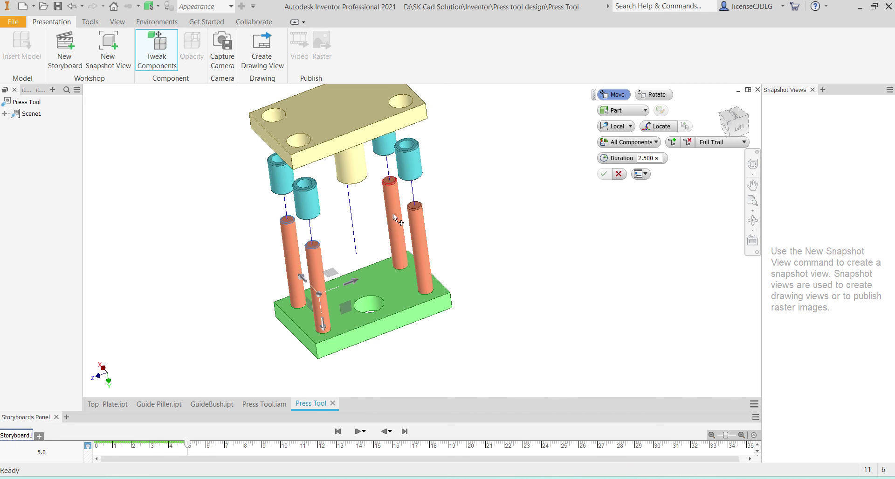
pyautogui.click(324, 324)
pyautogui.click(315, 295)
pyautogui.keyDown('ctrl'); pyautogui.click(421, 234); pyautogui.keyUp('ctrl')
pyautogui.moveTo(324, 324); pyautogui.dragTo(343, 284)
pyautogui.scroll(-3, 393, 223)
pyautogui.scroll(3, 393, 223)
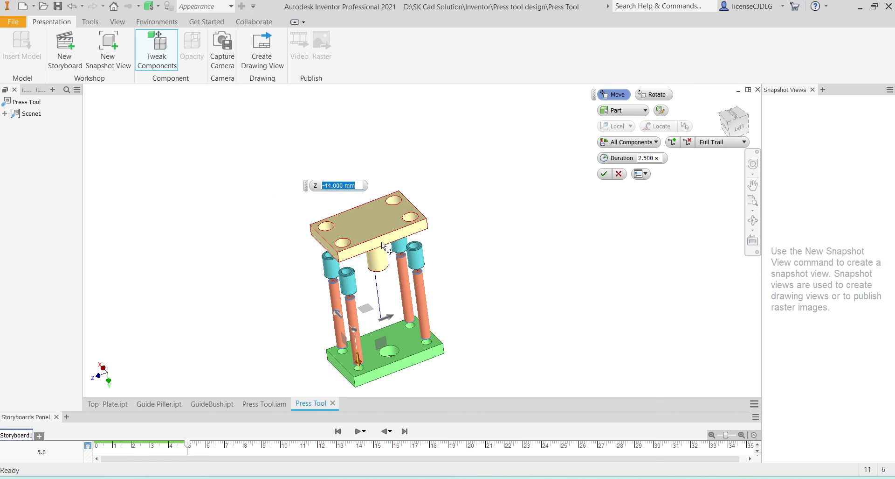
# - Tweak the top plate further upward and raise the four guide bushes by about another 56 mm
pyautogui.click(371, 228)
pyautogui.moveTo(367, 211); pyautogui.dragTo(364, 172)
pyautogui.click(351, 277)
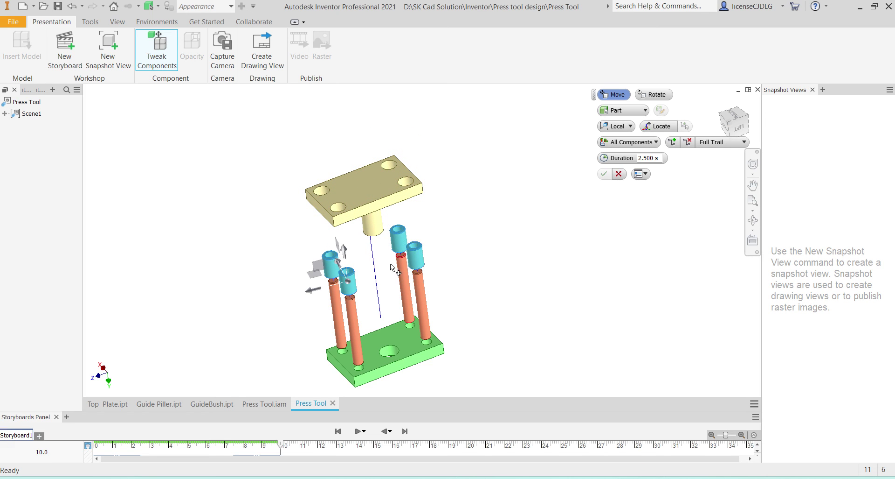
pyautogui.moveTo(348, 256); pyautogui.dragTo(345, 237)
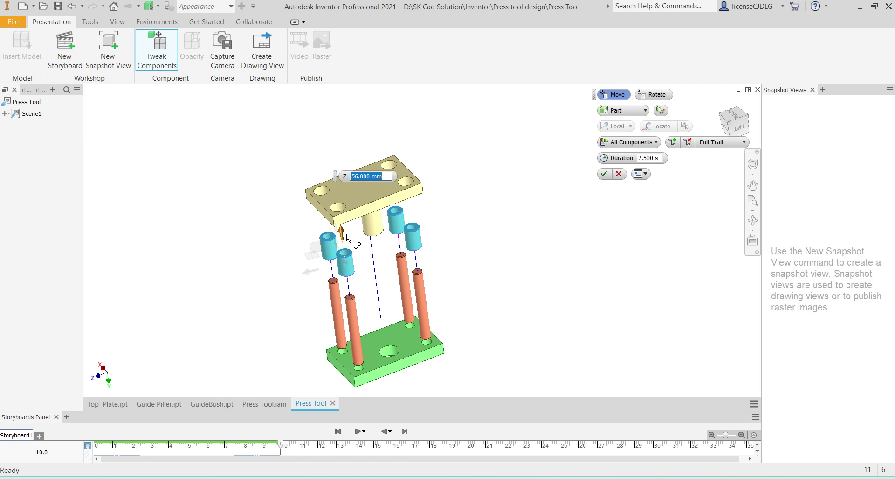
# - Tweak the four guide pillars upward by about another 48.5 mm, clear of the bottom plate's holes
pyautogui.click(354, 318)
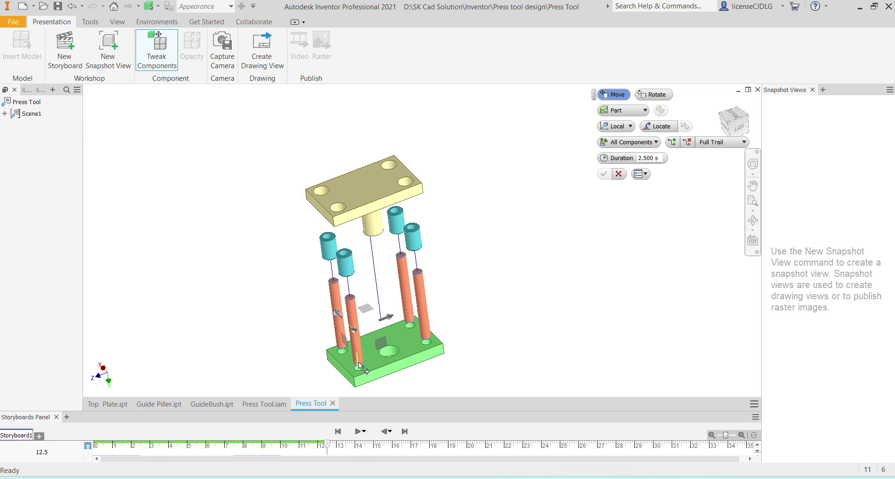
pyautogui.moveTo(359, 362); pyautogui.dragTo(365, 341)
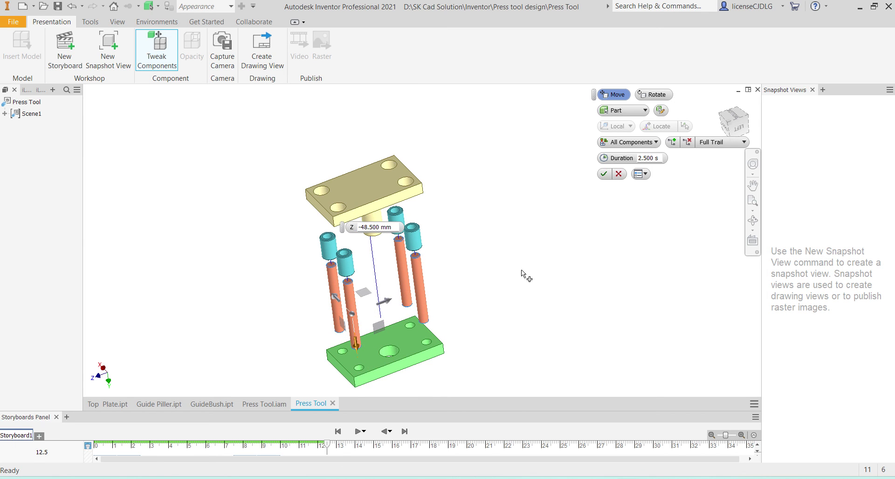
# - Accept the pillar tweak and return the exploded press tool to the isometric home view, with all components in view
pyautogui.click(604, 174)
pyautogui.scroll(5, 412, 297)
pyautogui.scroll(-4, 462, 289)
pyautogui.moveTo(464, 302); pyautogui.dragTo(464, 285, button='middle')
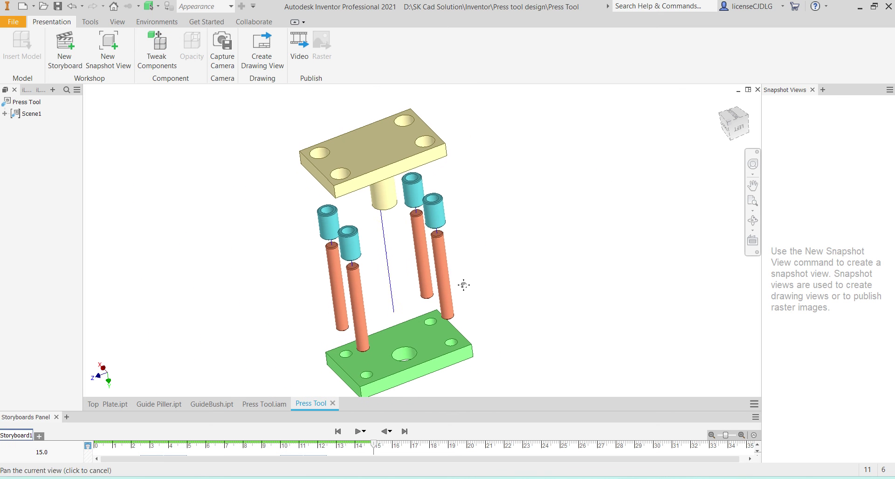
pyautogui.click(753, 200)
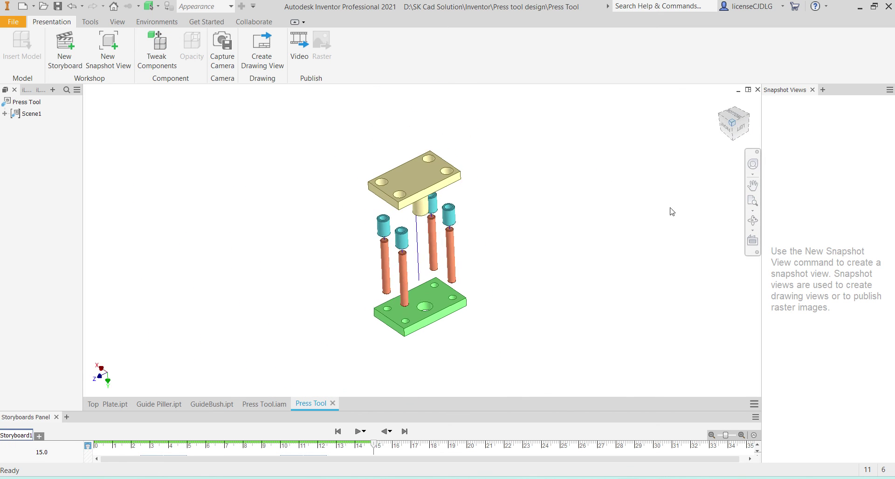
pyautogui.scroll(2, 470, 252)
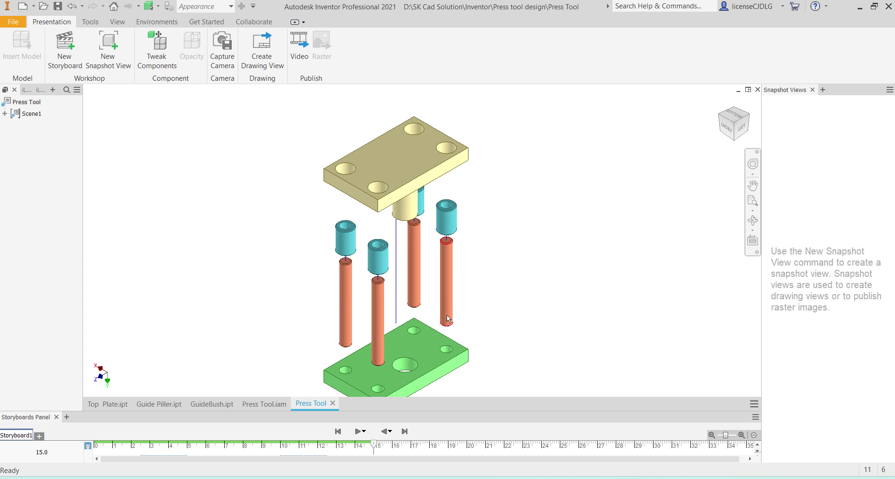
pyautogui.scroll(1, 443, 325)
pyautogui.scroll(-3, 443, 325)
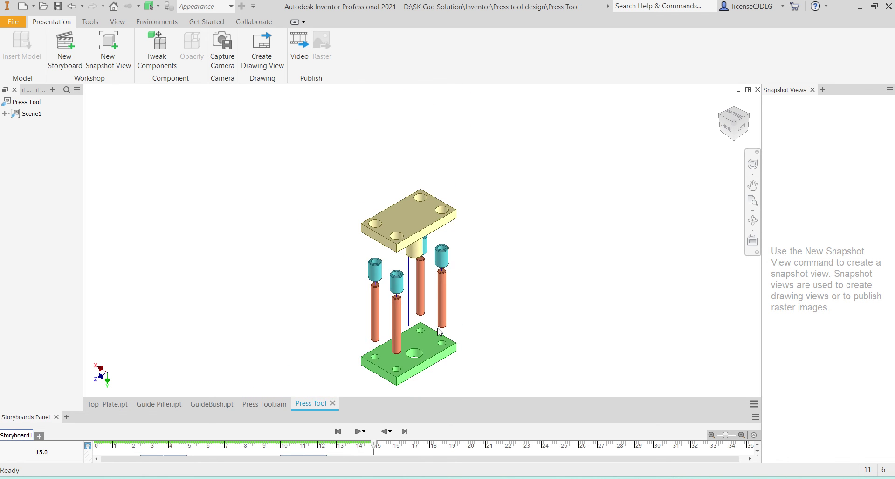
pyautogui.scroll(2, 414, 300)
pyautogui.scroll(-1, 414, 301)
pyautogui.moveTo(416, 302); pyautogui.dragTo(389, 302, button='middle')
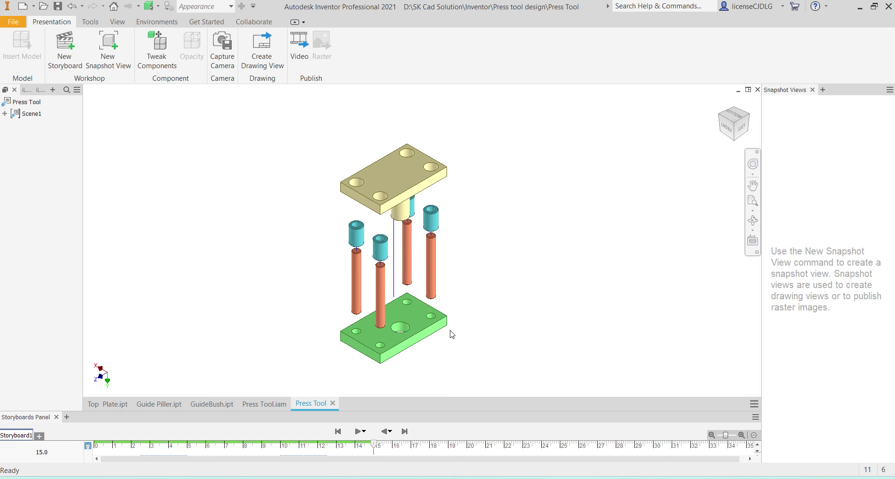
# - Save the presentation as Press Tool.ipn in the Press tool design folder, replacing the existing file
pyautogui.hotkey('ctrl', 's')
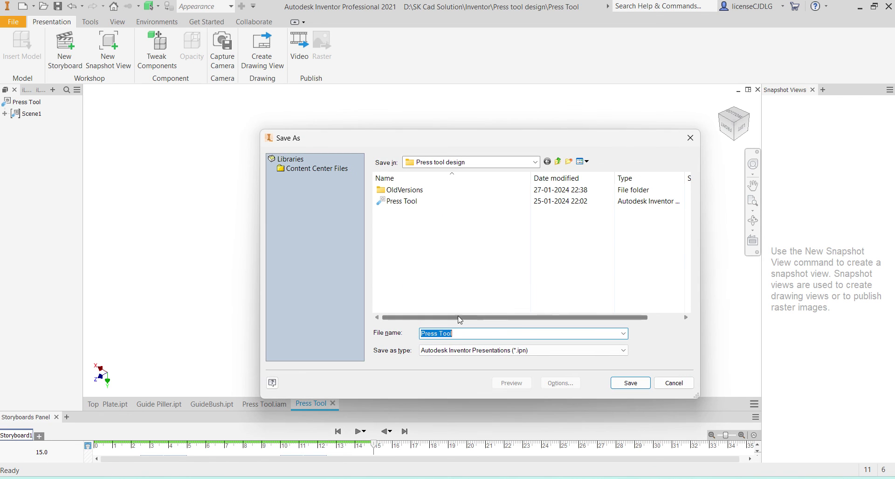
pyautogui.click(636, 384)
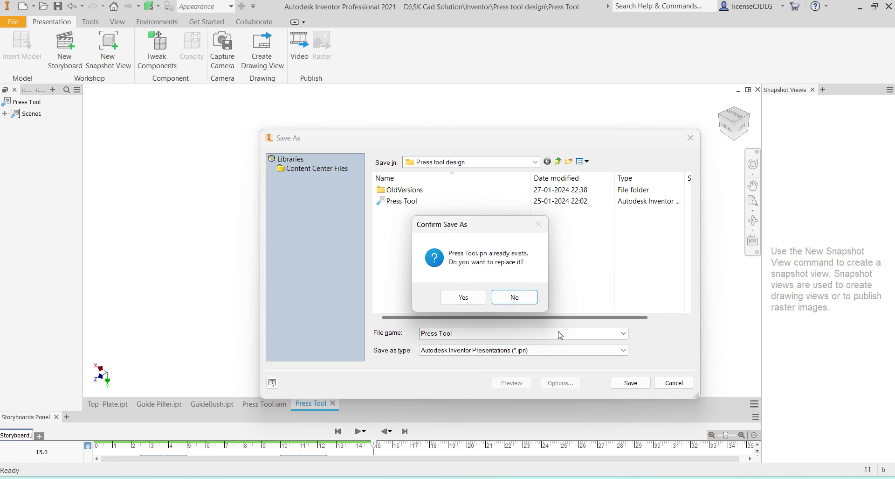
pyautogui.click(455, 298)
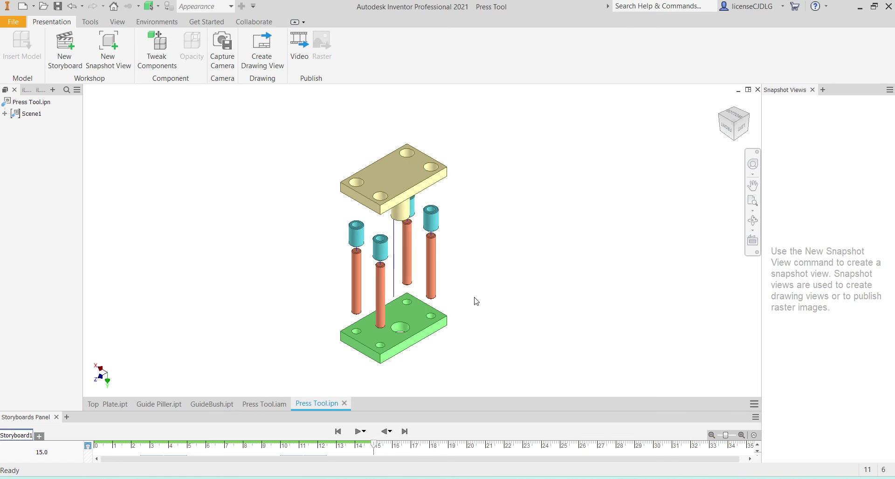